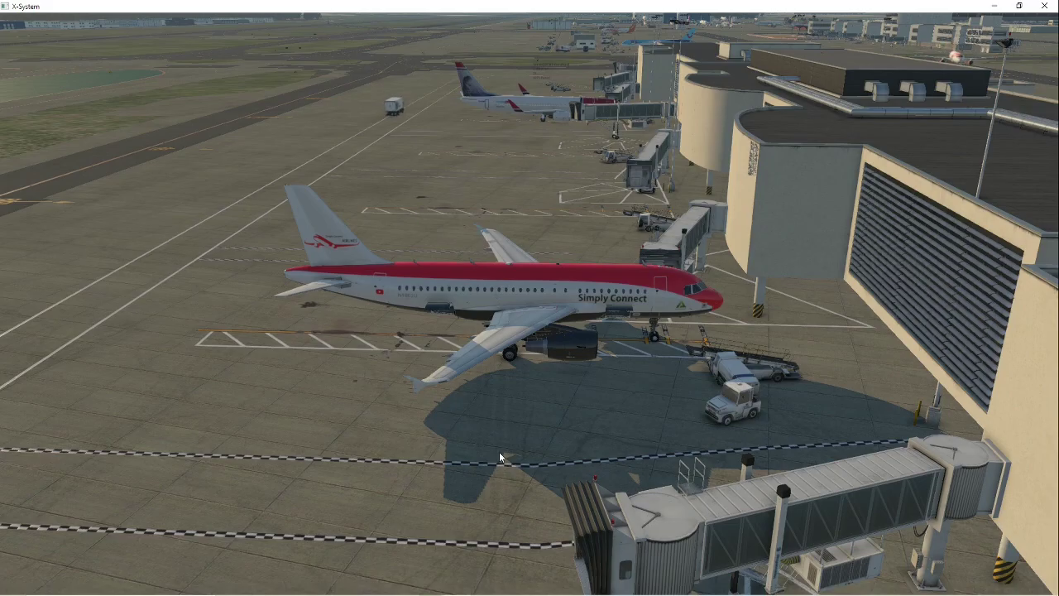
# From the cockpit's overhead panel, set the three ADIRS inertial reference selectors to NAV and switch on the overhead radio panel.
pyautogui.hotkey('shift', '9')
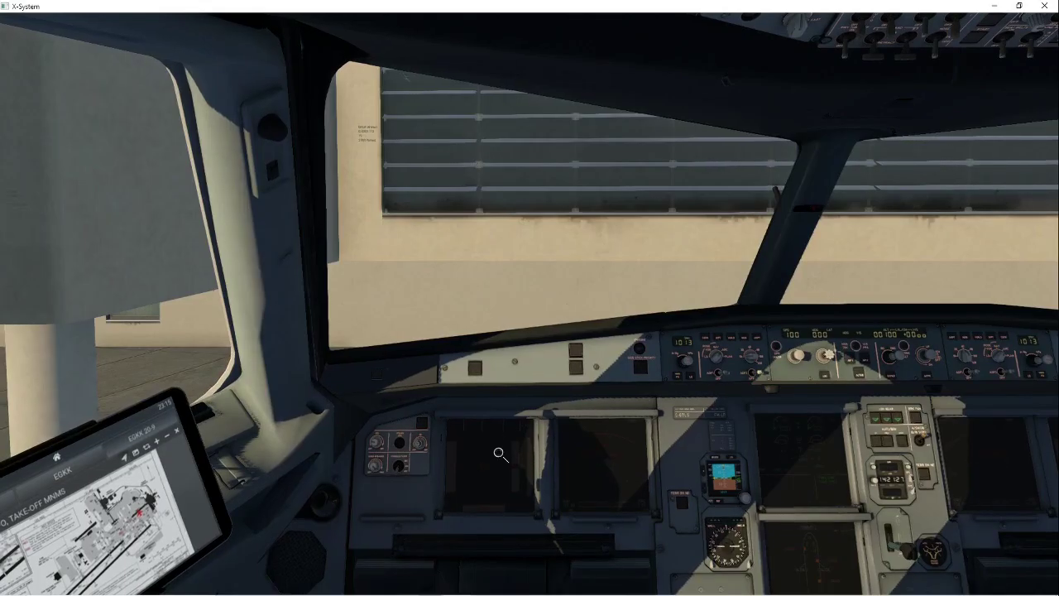
pyautogui.moveTo(571, 331); pyautogui.dragTo(574, 364)
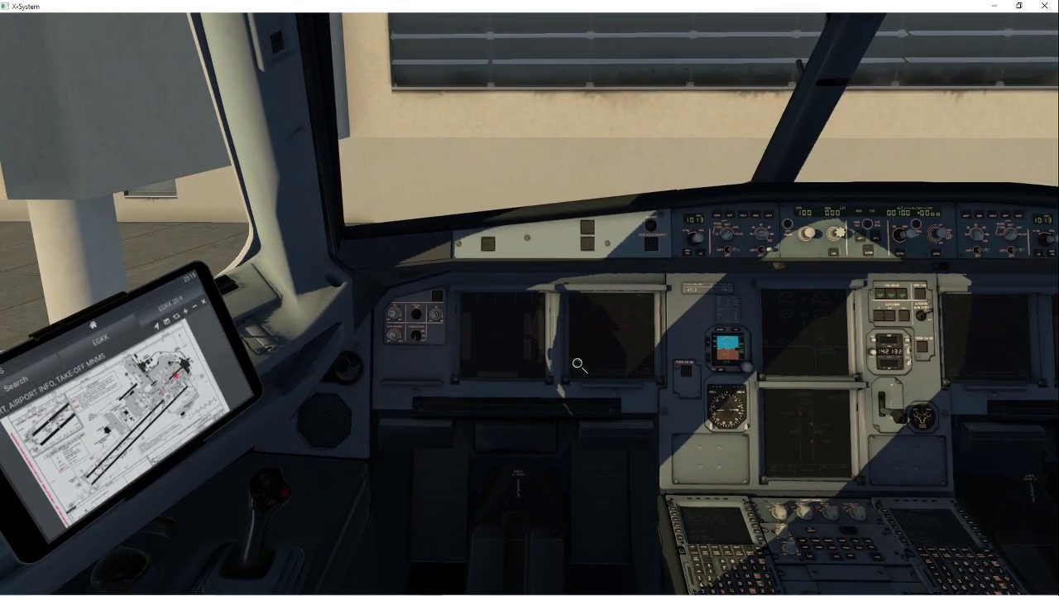
pyautogui.press('KP_8')
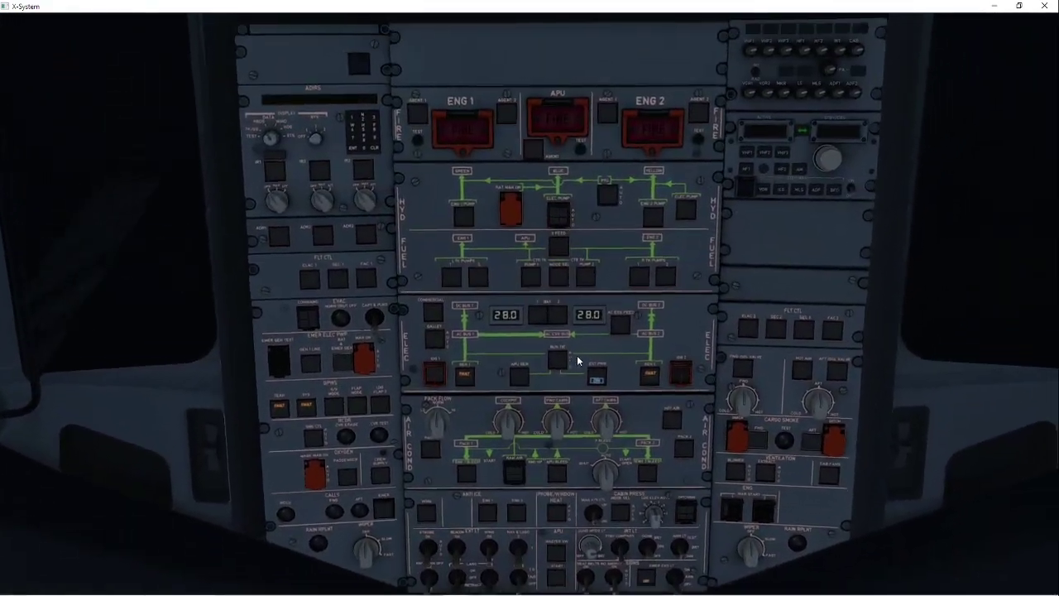
pyautogui.click(589, 390)
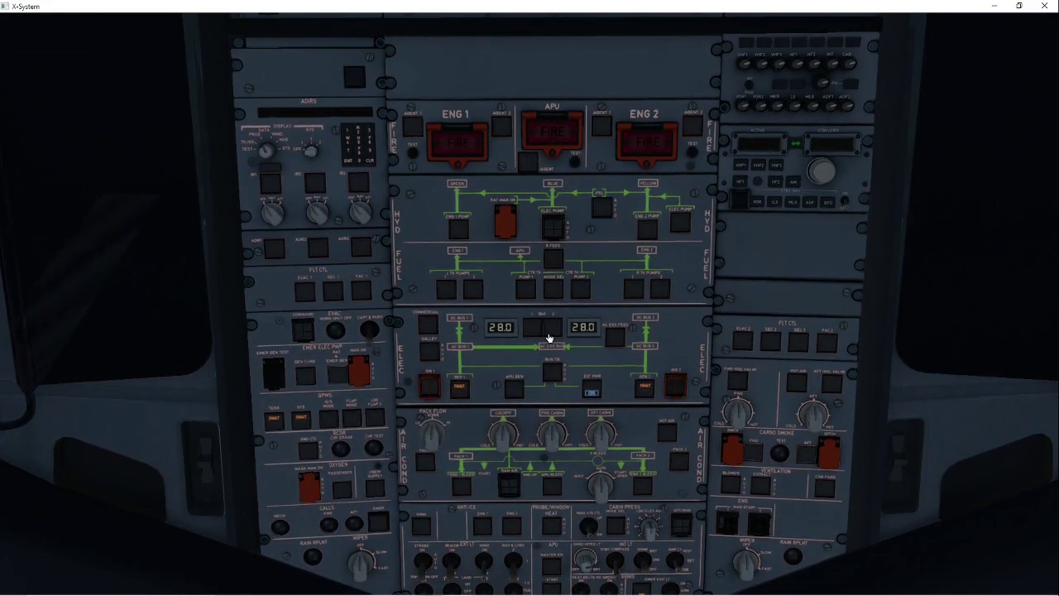
pyautogui.press('f')
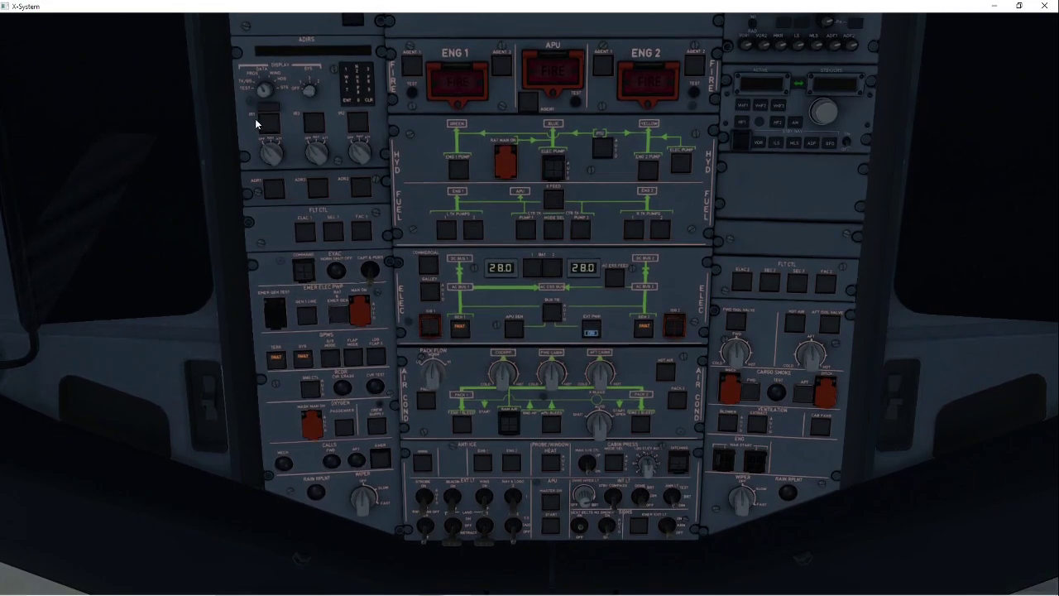
pyautogui.click(267, 153)
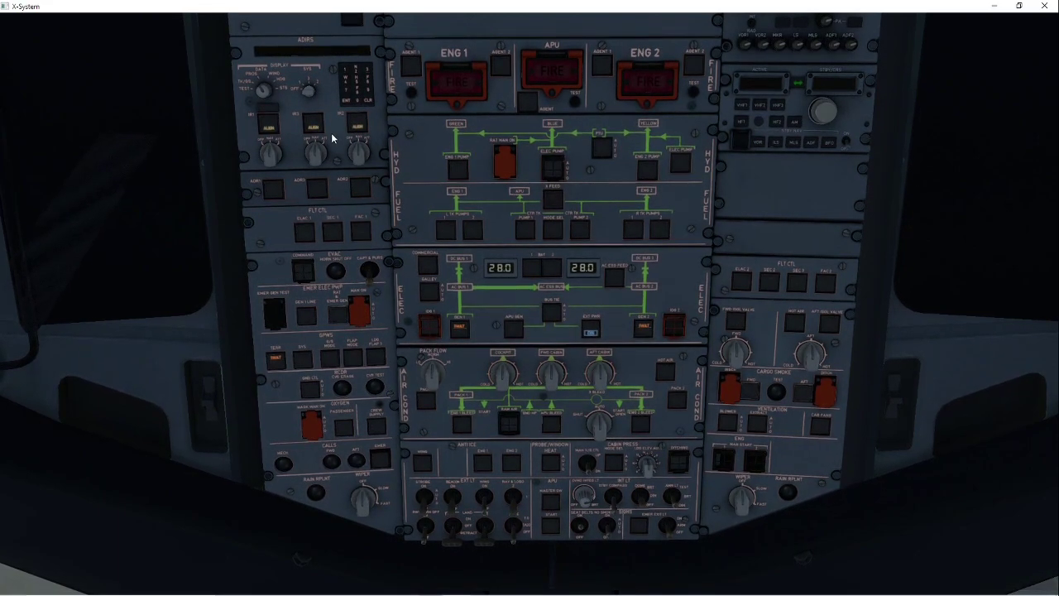
pyautogui.click(847, 145)
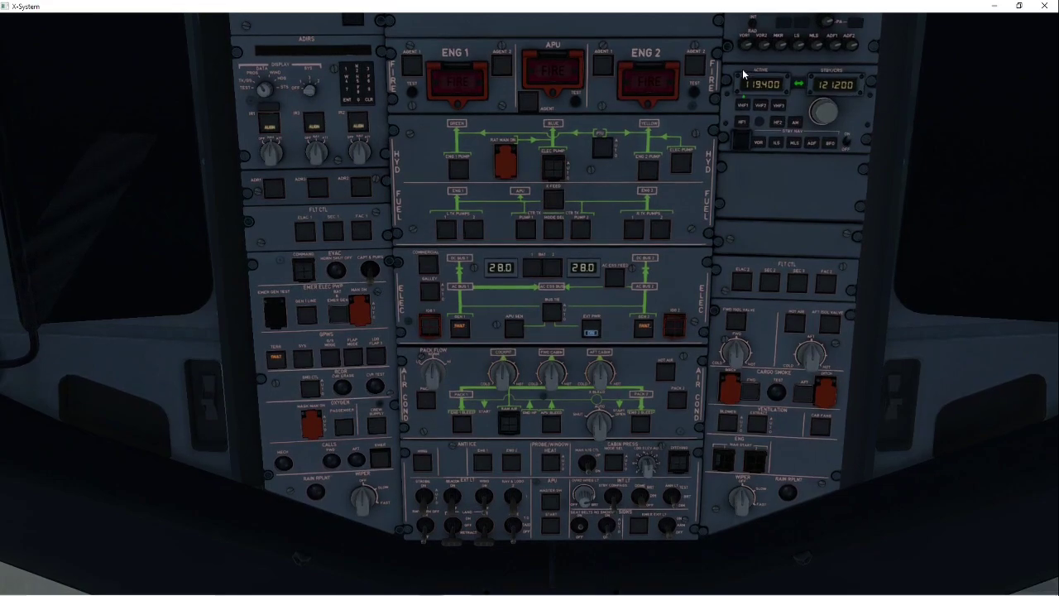
# Run the fire tests for engine 2, the APU and engine 1 on the overhead panel.
pyautogui.click(695, 94)
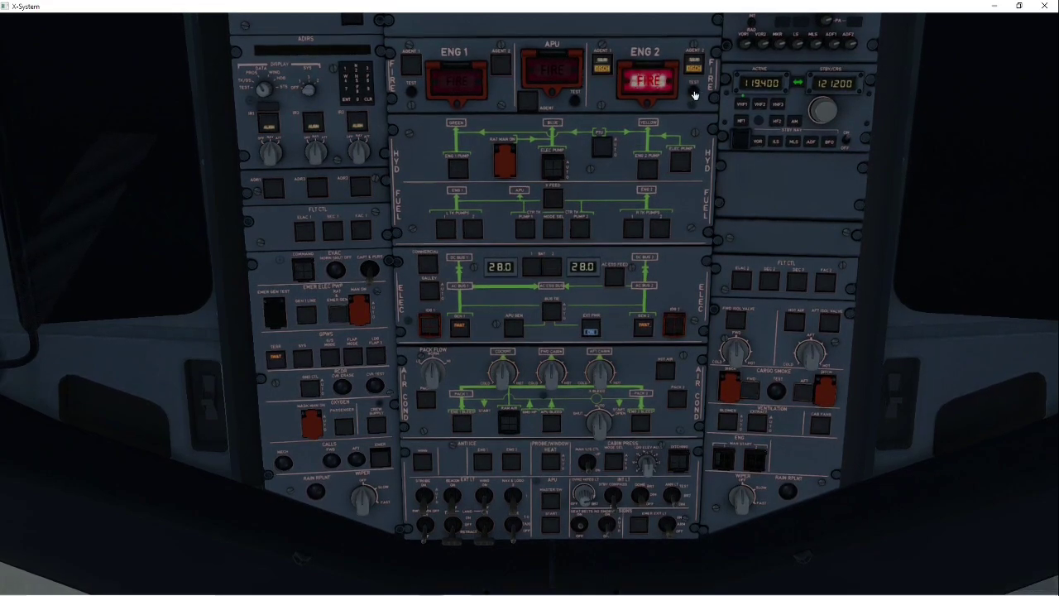
pyautogui.click(571, 106)
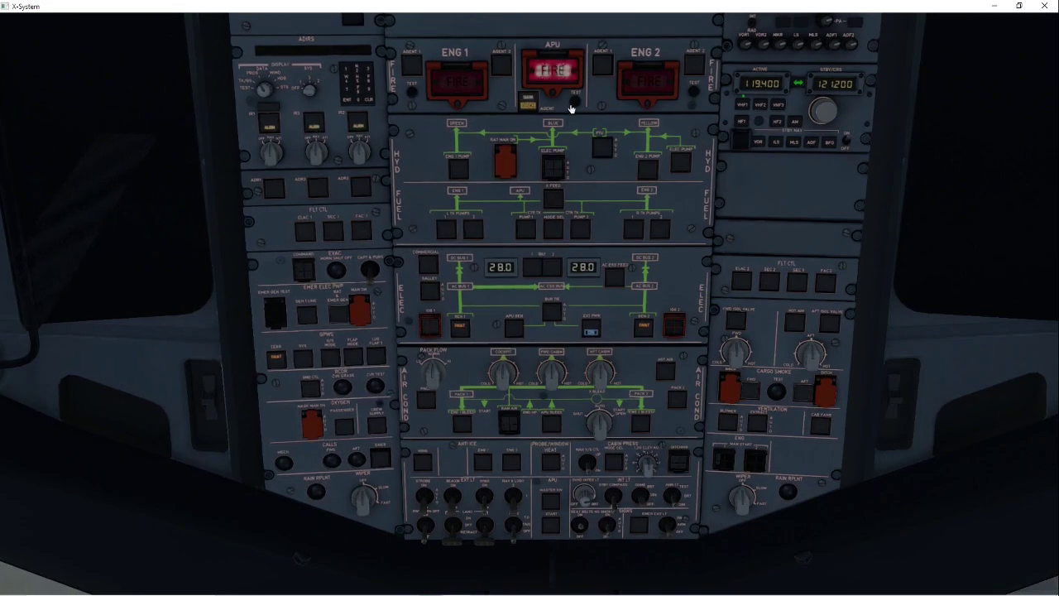
pyautogui.click(410, 96)
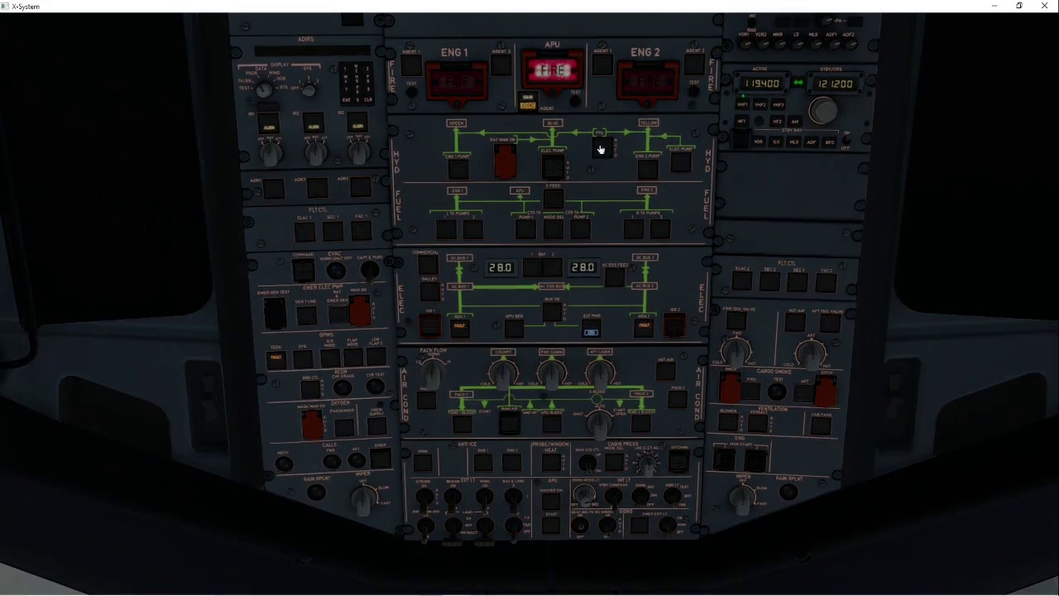
pyautogui.scroll(-3, 604, 156)
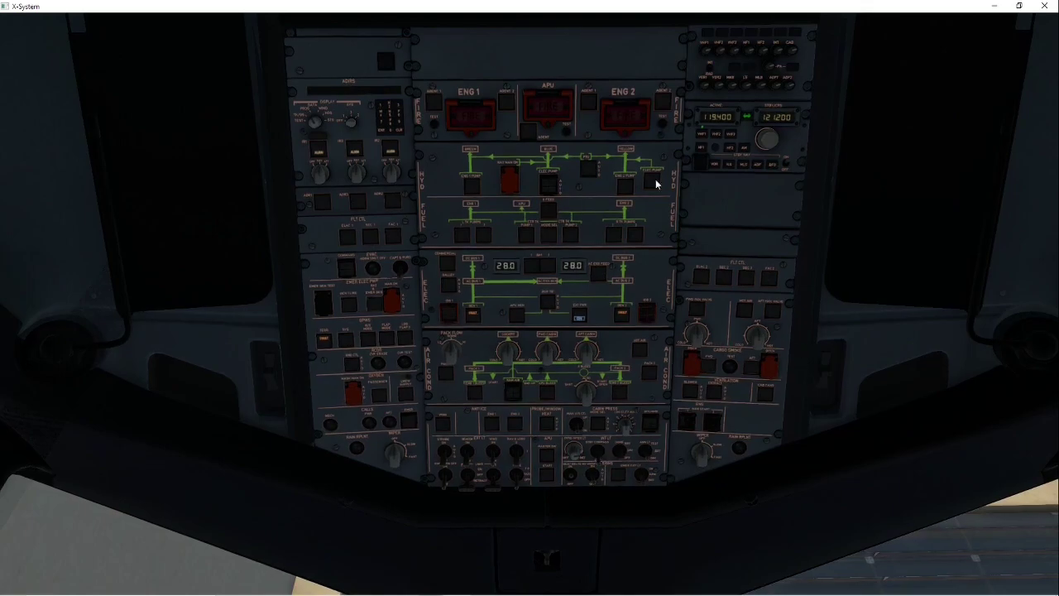
# Turn up the brightness of the captain's primary flight display and navigation display.
pyautogui.press('w')
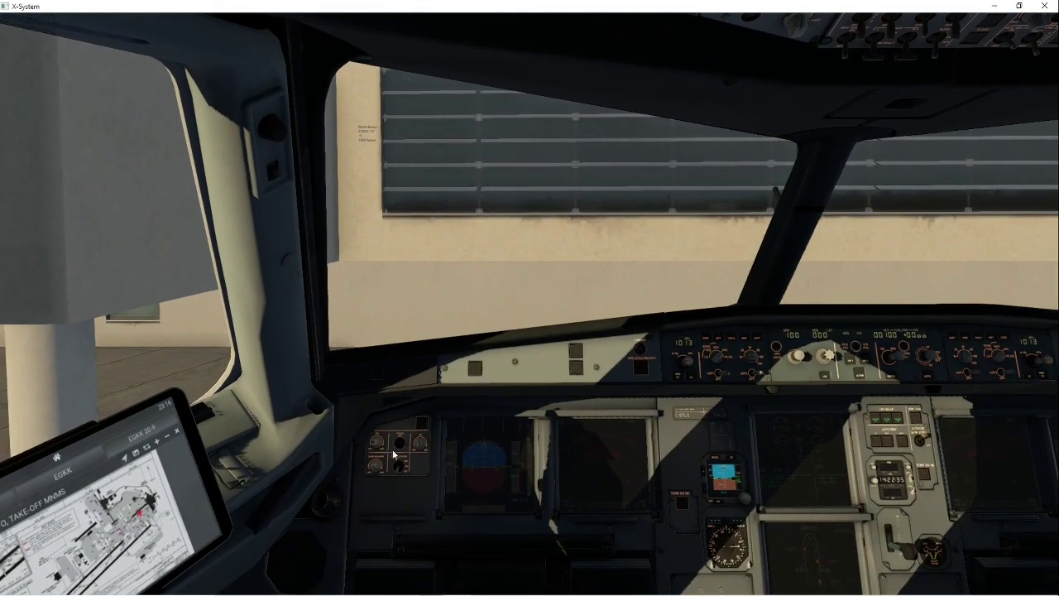
pyautogui.scroll(5, 379, 444)
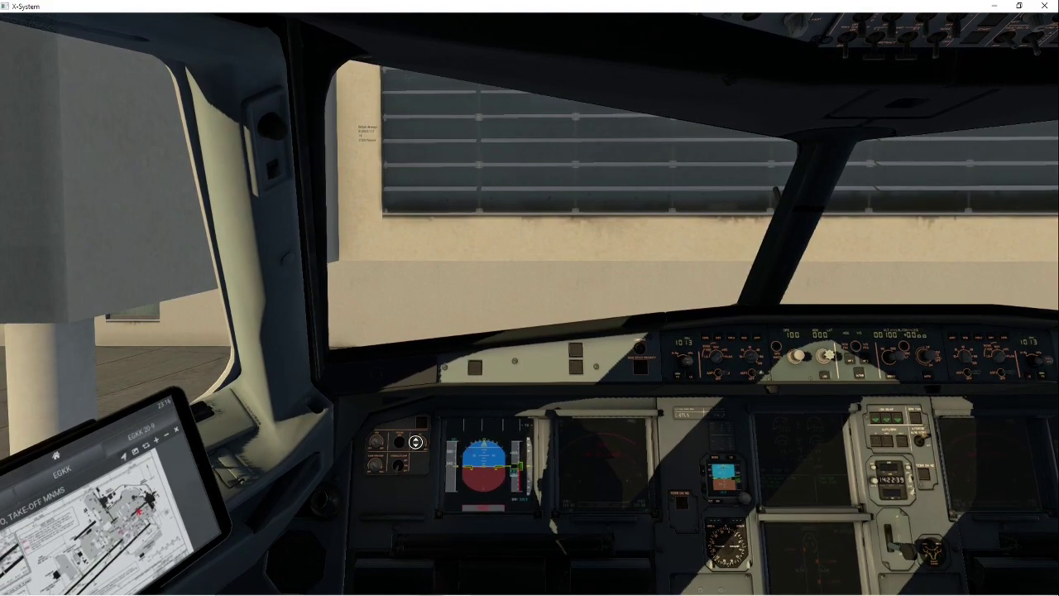
pyautogui.scroll(5, 416, 442)
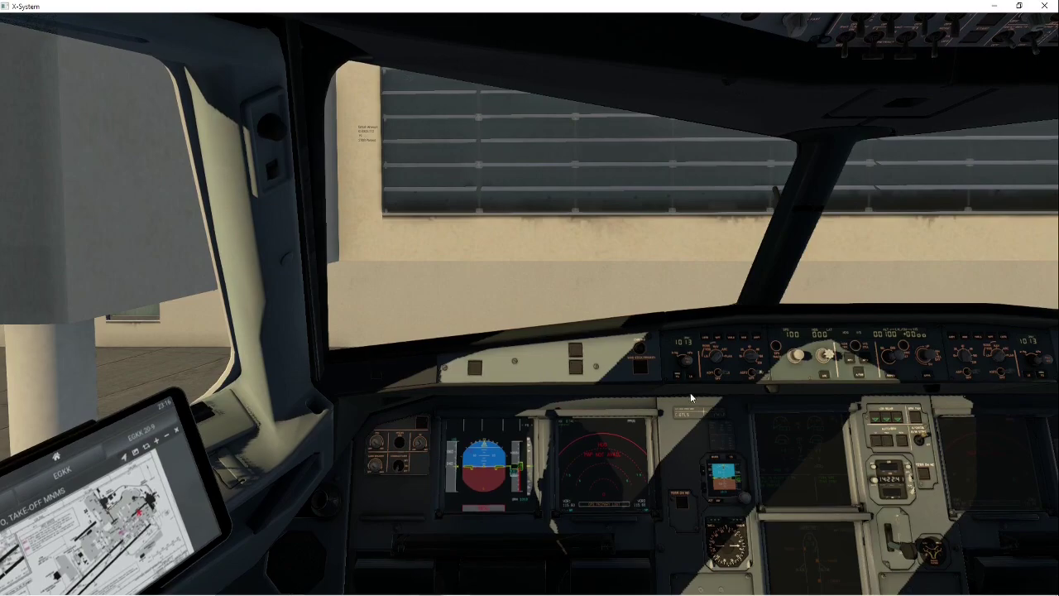
# Turn up the brightness of the first officer's primary flight display and navigation display.
pyautogui.moveTo(692, 394); pyautogui.dragTo(752, 417)
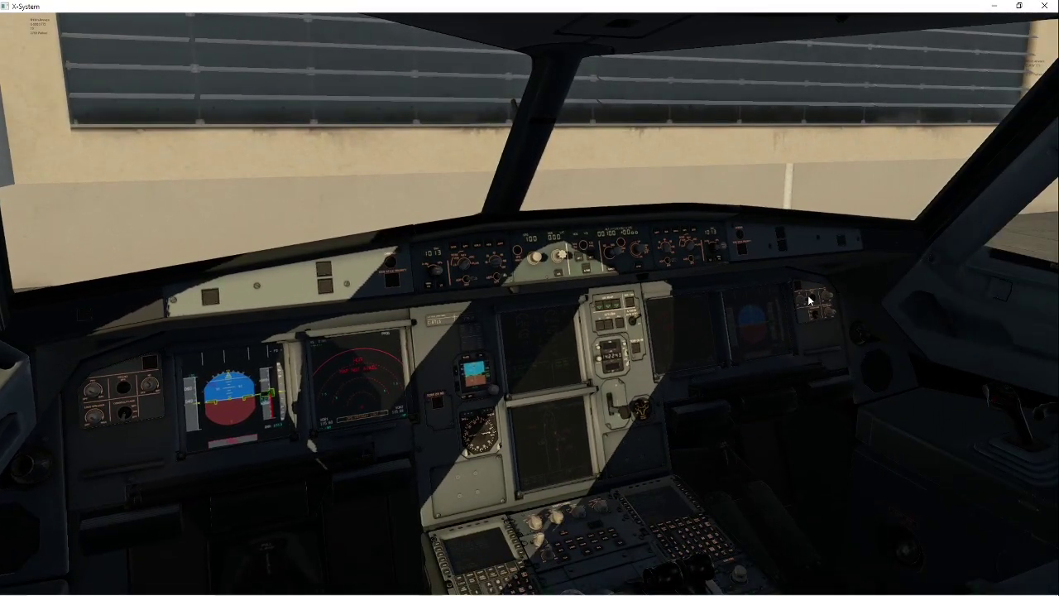
pyautogui.scroll(4, 810, 300)
pyautogui.moveTo(957, 322); pyautogui.dragTo(998, 330)
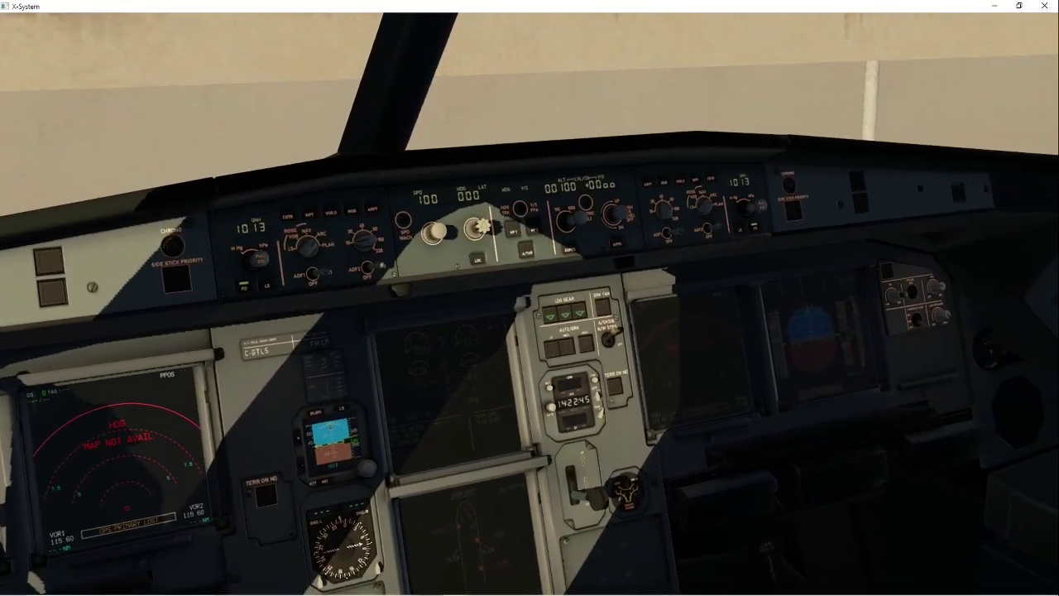
pyautogui.scroll(2, 909, 296)
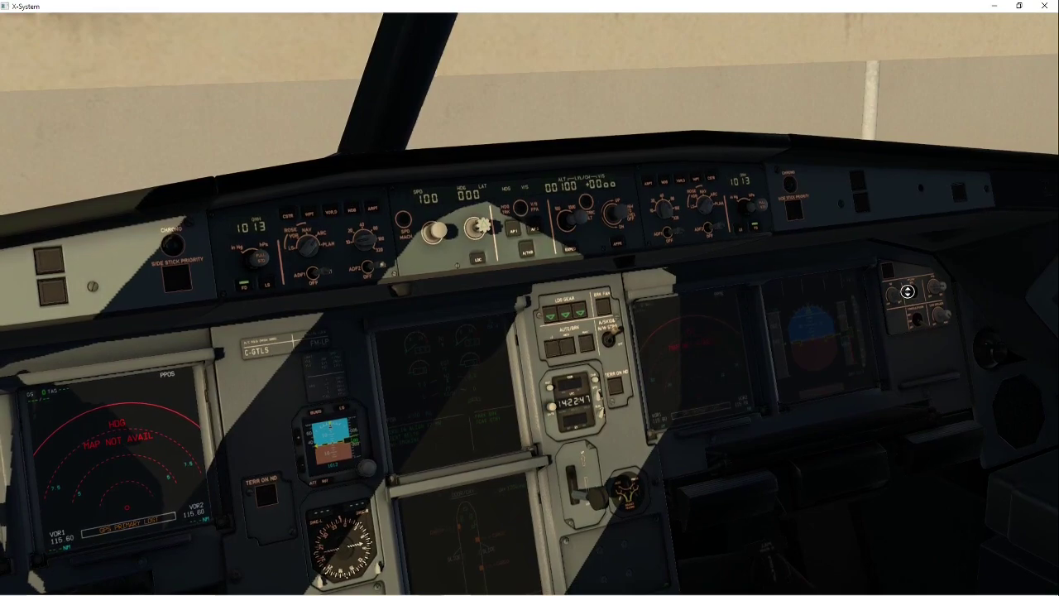
pyautogui.scroll(2, 908, 292)
pyautogui.moveTo(908, 293); pyautogui.dragTo(962, 307)
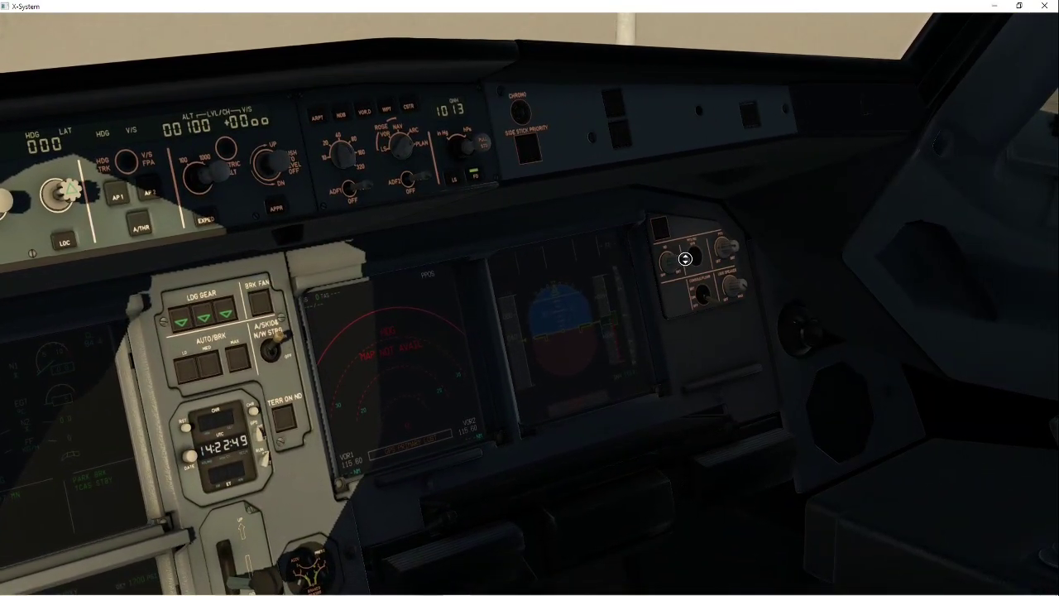
pyautogui.scroll(2, 735, 245)
pyautogui.scroll(5, 735, 246)
pyautogui.scroll(2, 736, 233)
# Turn up the brightness of the upper and lower ECAM displays from the centre pedestal.
pyautogui.press('KP_3')
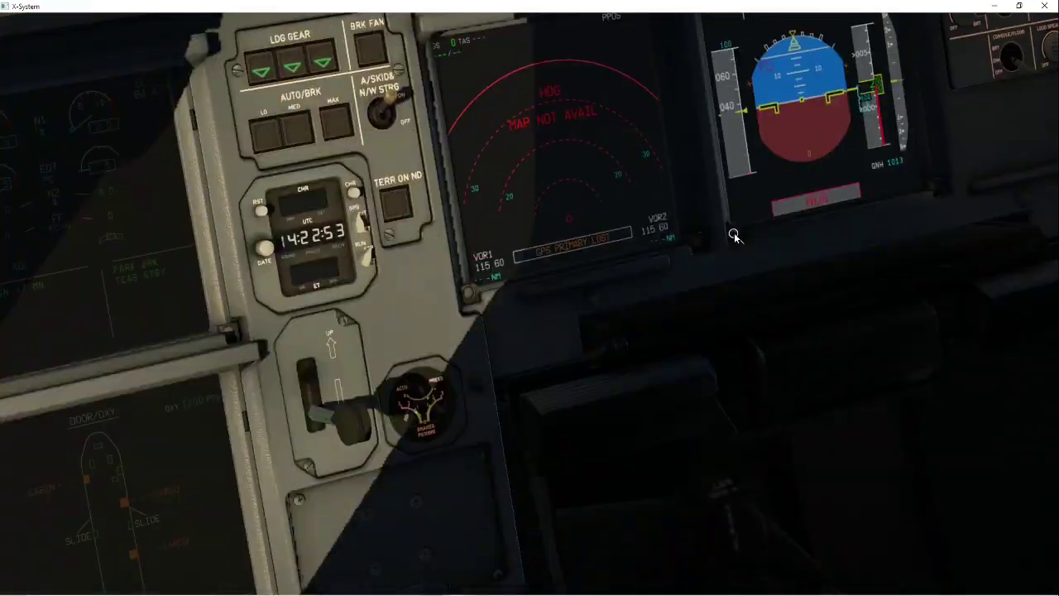
pyautogui.press('KP_5')
pyautogui.press('KP_8')
pyautogui.press('KP_2')
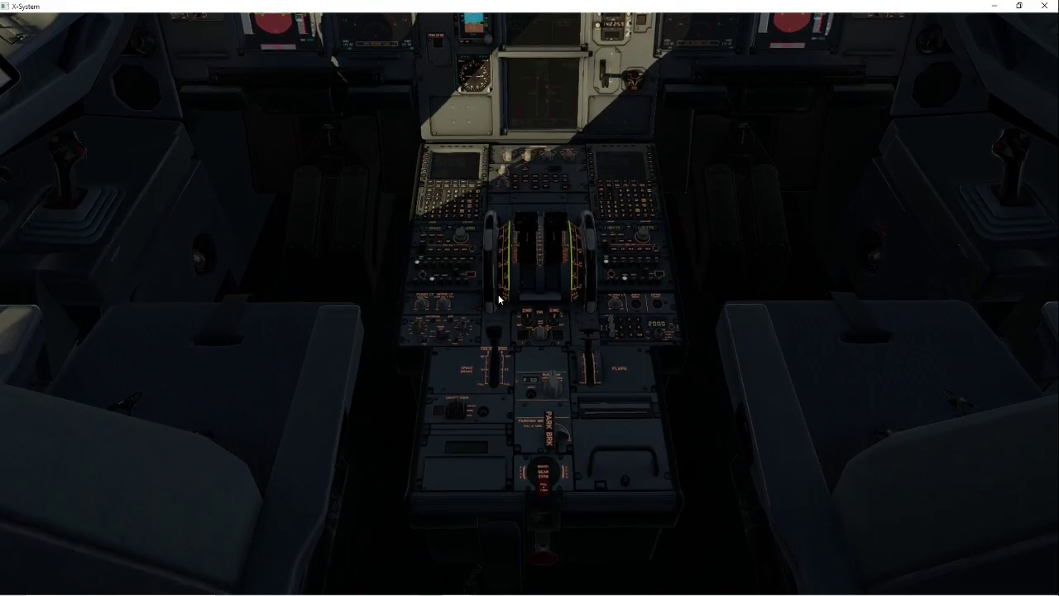
pyautogui.scroll(3, 425, 302)
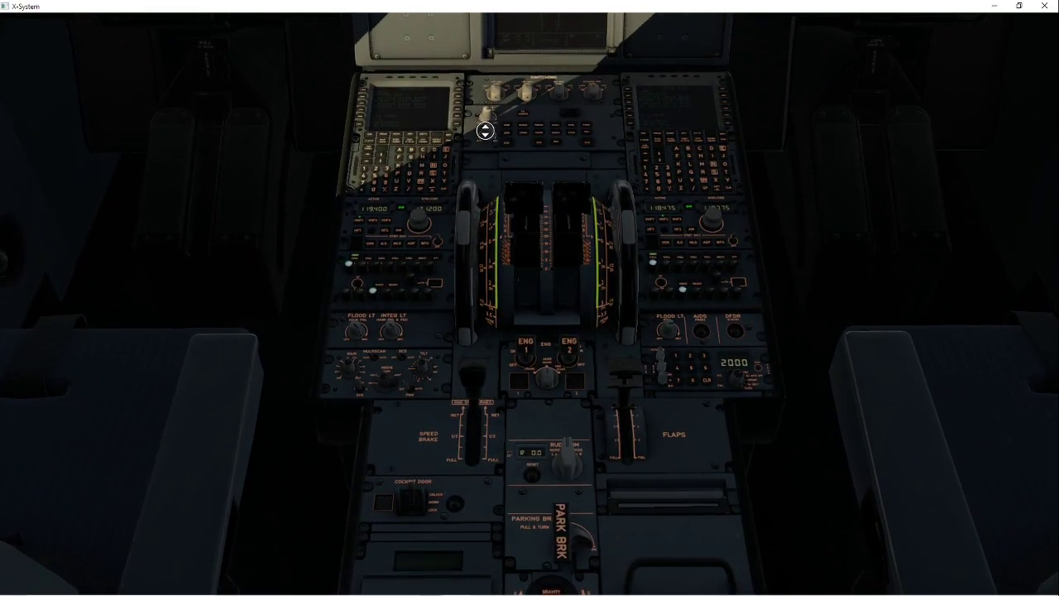
pyautogui.moveTo(486, 130); pyautogui.dragTo(481, 78)
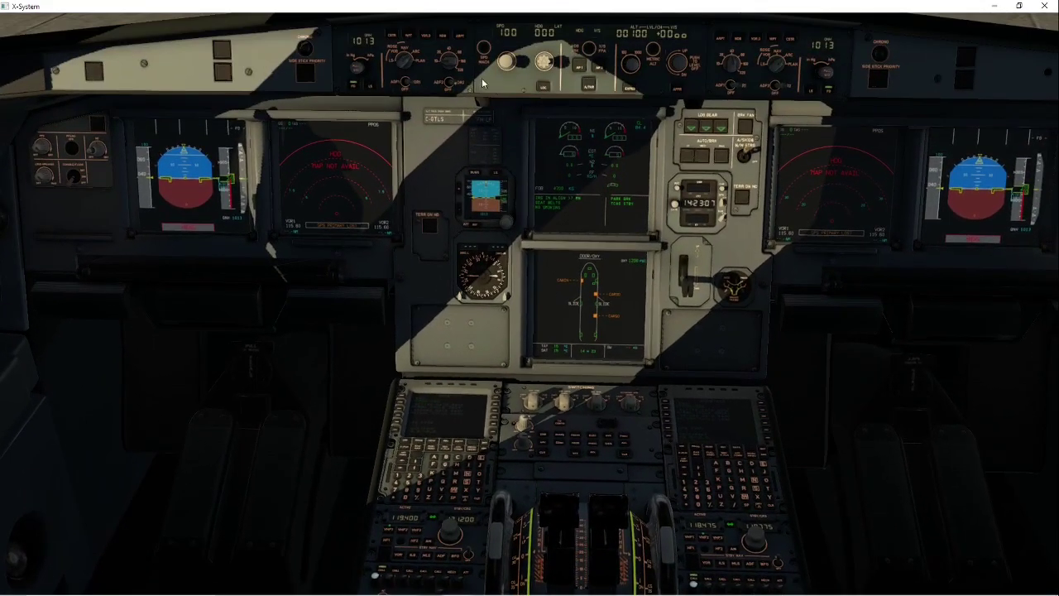
# Brighten the captain's and first officer's MCDU screens.
pyautogui.click(486, 445)
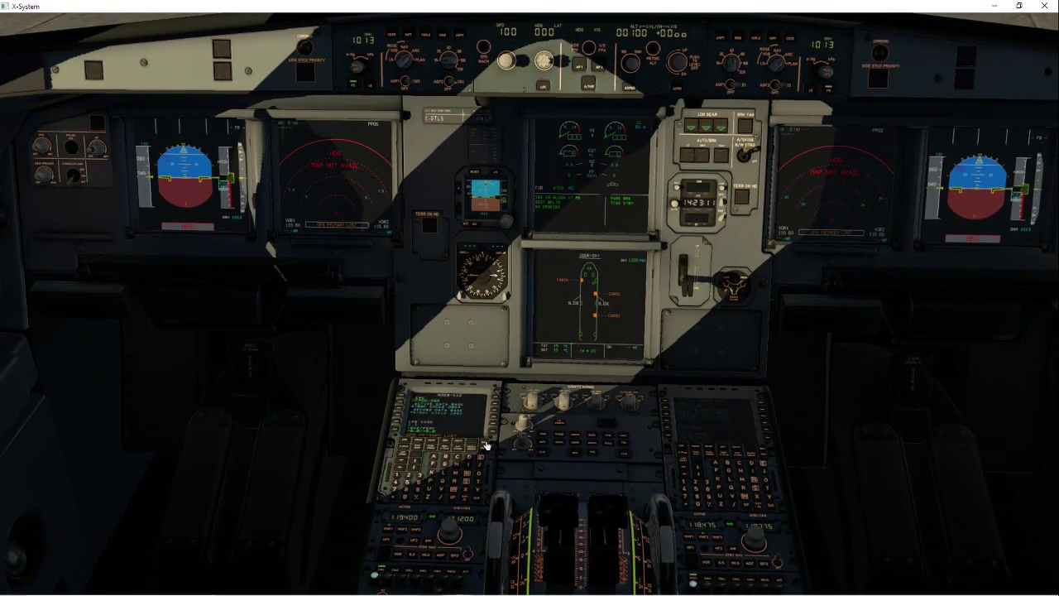
pyautogui.click(763, 452)
pyautogui.click(764, 451)
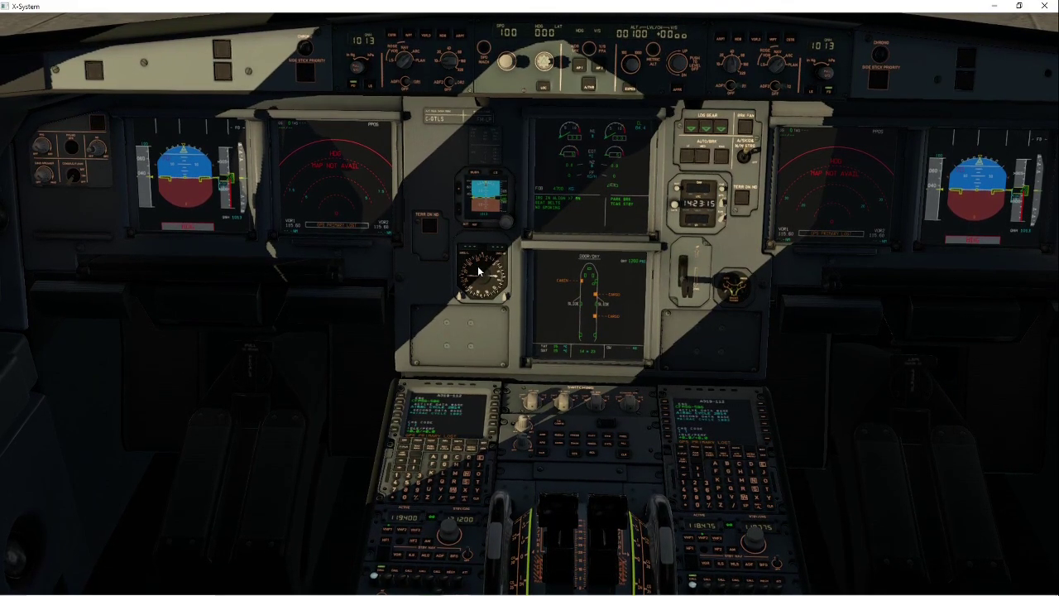
# Examine the EGKK 20-9 airport chart on the captain's tablet.
pyautogui.press('KP_1')
pyautogui.moveTo(481, 271); pyautogui.dragTo(390, 327)
pyautogui.scroll(4, 393, 323)
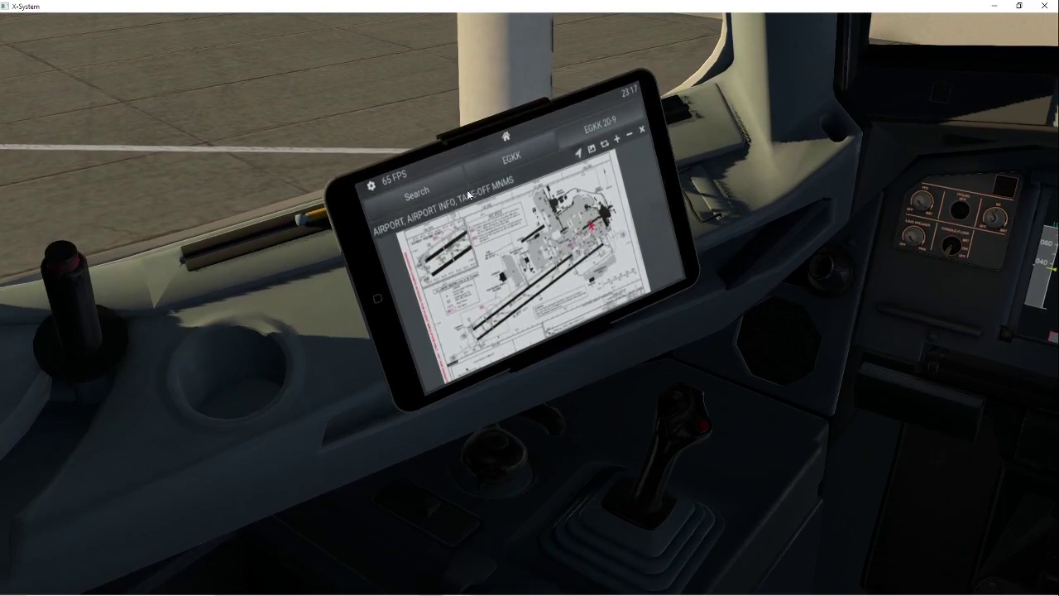
pyautogui.moveTo(484, 303); pyautogui.dragTo(735, 239)
pyautogui.scroll(-5, 735, 242)
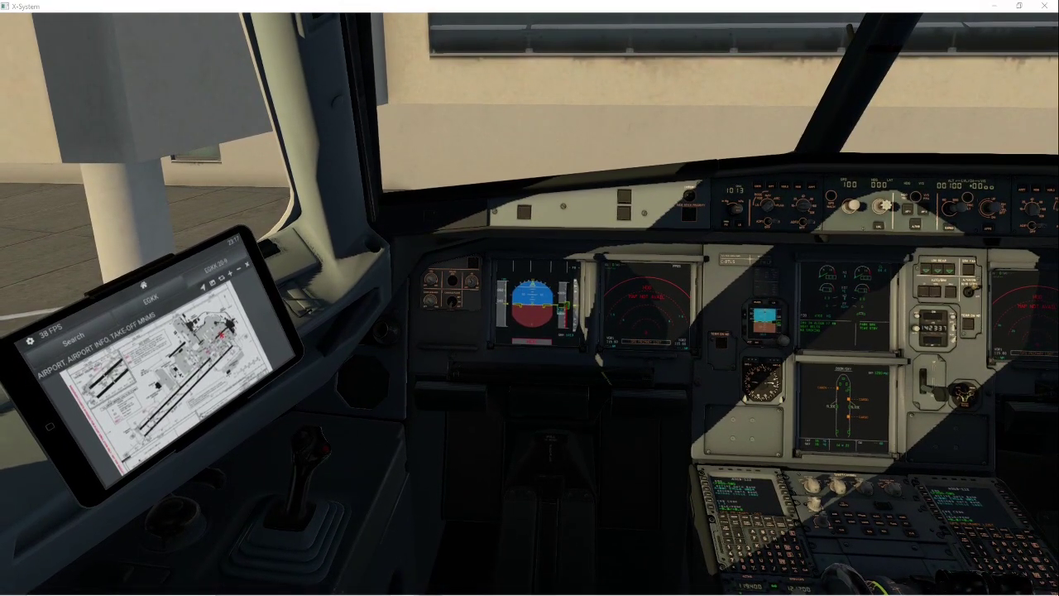
# Switch to SimBrief in the browser and review the EGKK to EGCC flight's dispatch options, runways and route.
pyautogui.moveTo(1058, 58); pyautogui.dragTo(905, 53)
pyautogui.scroll(3, 950, 226)
pyautogui.scroll(6, 951, 227)
pyautogui.scroll(-2, 973, 258)
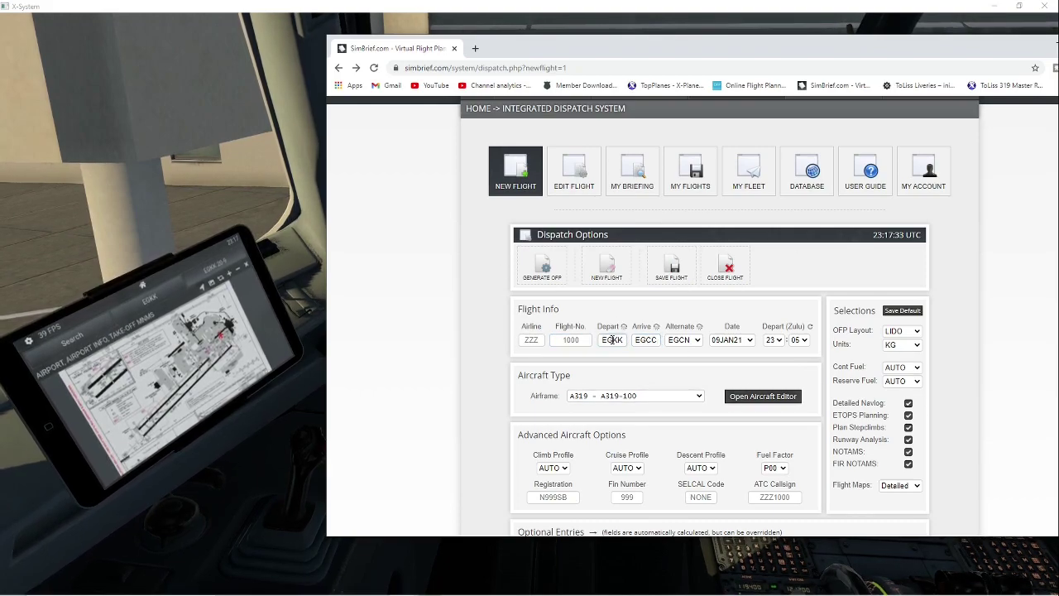
pyautogui.scroll(-2, 634, 358)
pyautogui.scroll(-4, 598, 294)
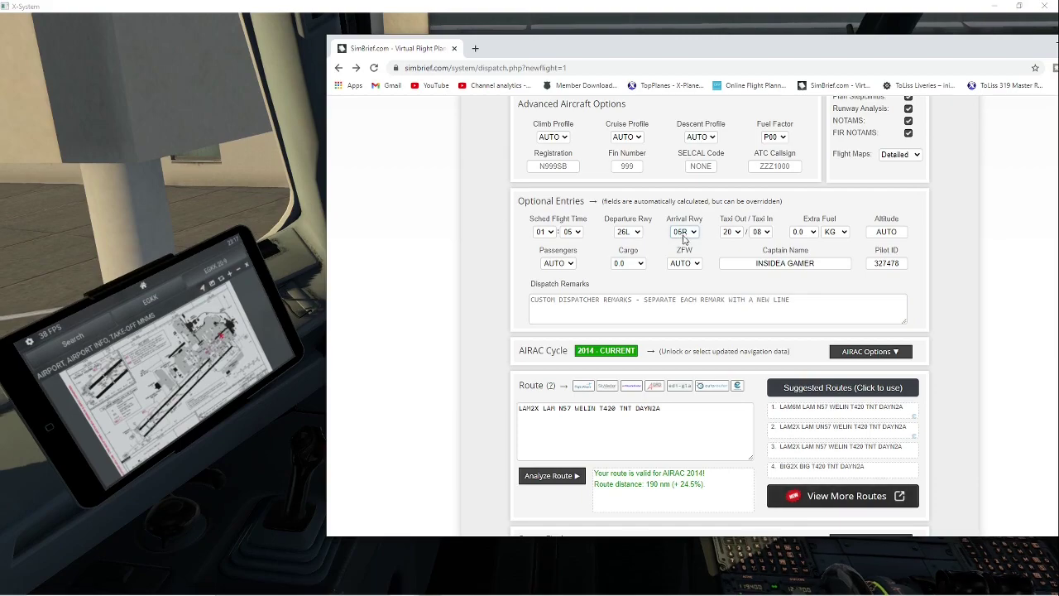
pyautogui.scroll(-1, 596, 364)
pyautogui.click(535, 366)
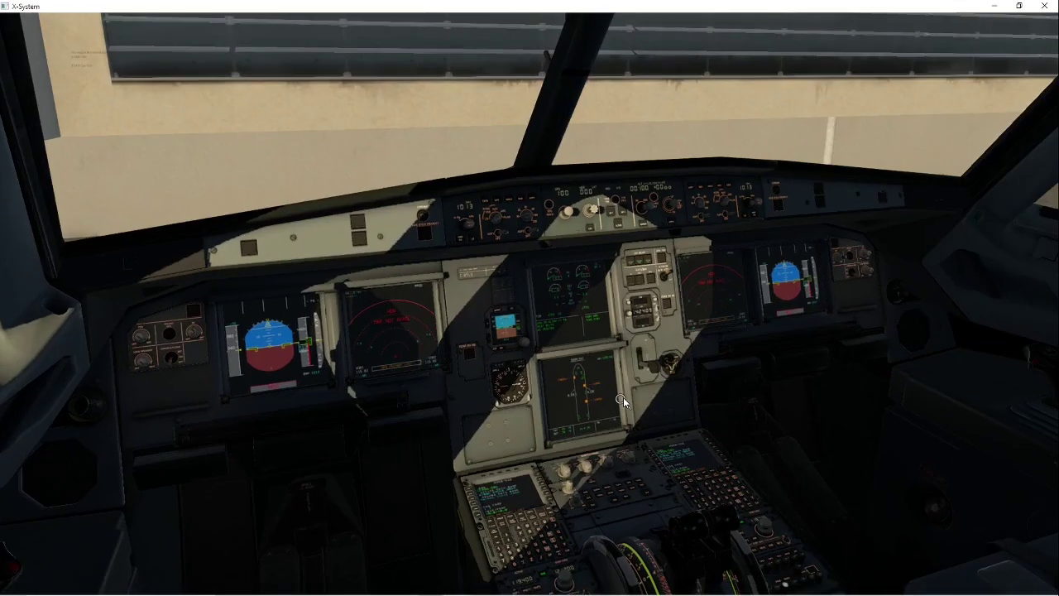
# Check the ECAM displays, and open the captain's MCDU as a pop-up placed over the captain's side.
pyautogui.scroll(5, 623, 397)
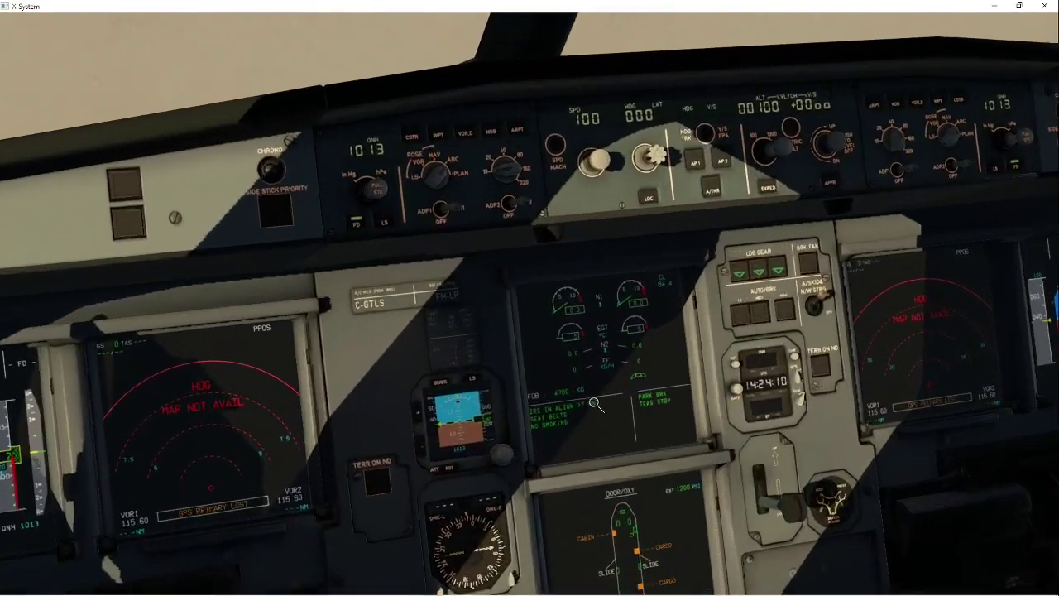
pyautogui.scroll(3, 595, 403)
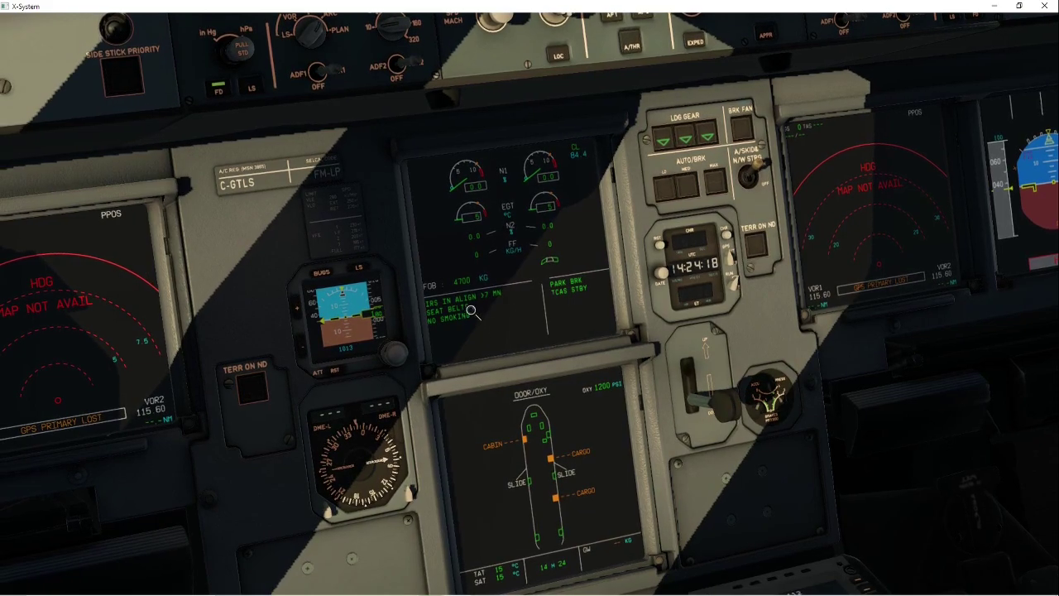
pyautogui.press('KP_1')
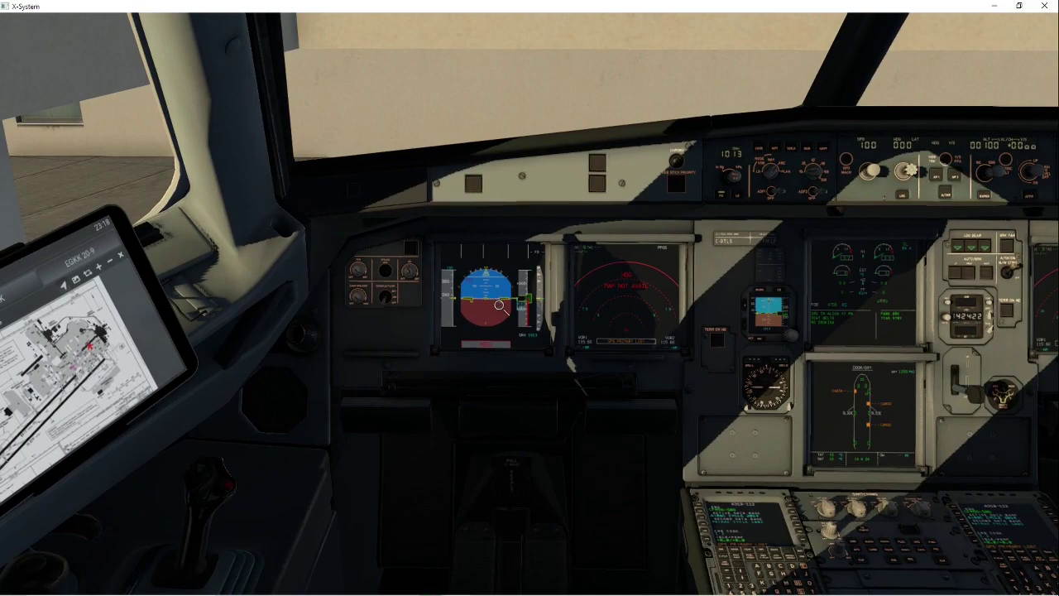
pyautogui.click(727, 552)
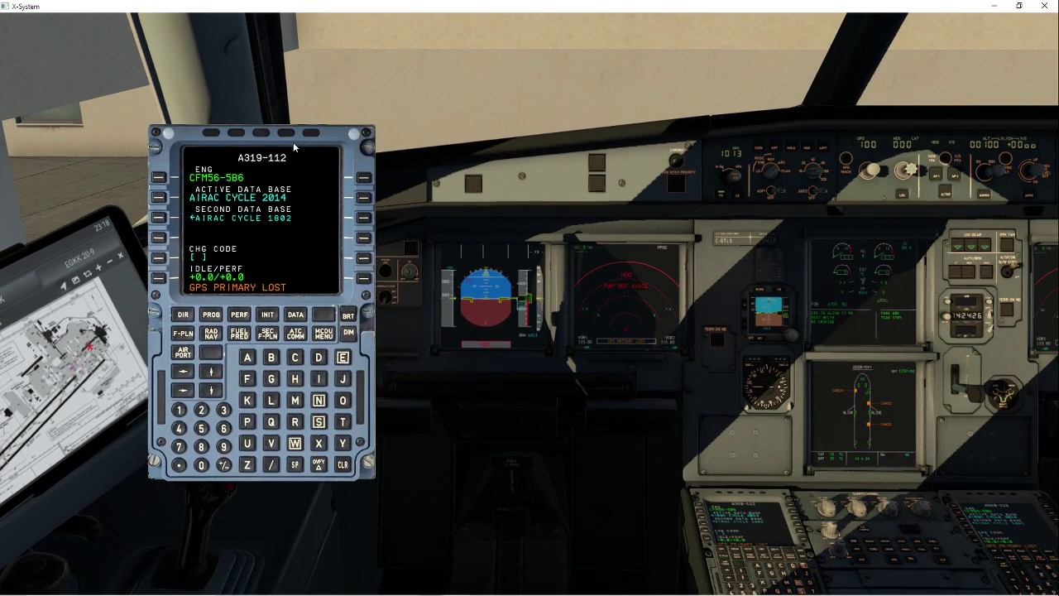
pyautogui.moveTo(291, 146); pyautogui.dragTo(279, 152)
# Open the ToLiss Interactive Simulation Control System on its aircraft loading and performance page.
pyautogui.click(153, 21)
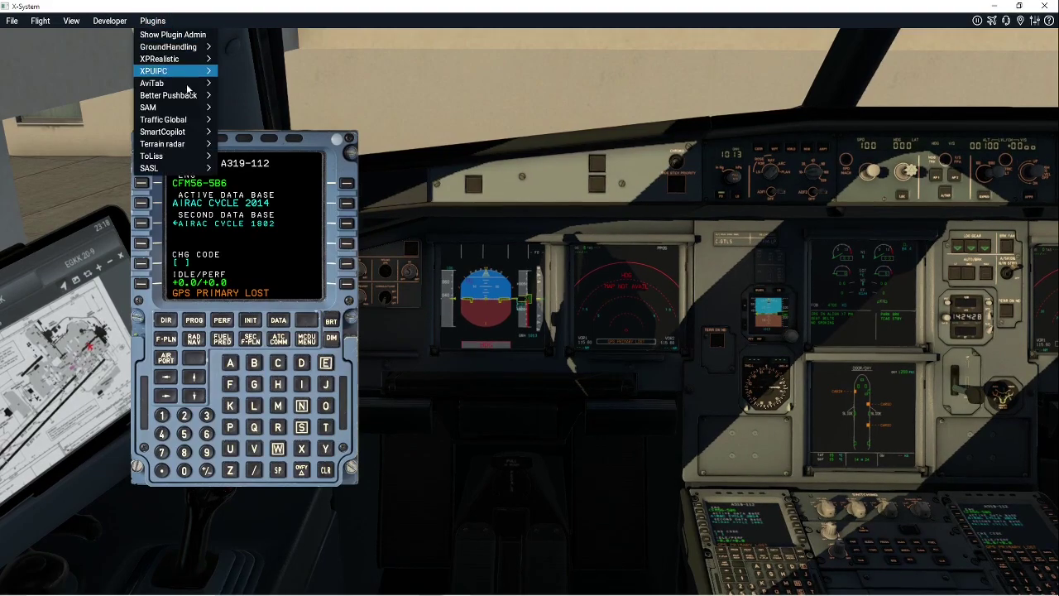
pyautogui.moveTo(166, 155)
pyautogui.click(257, 154)
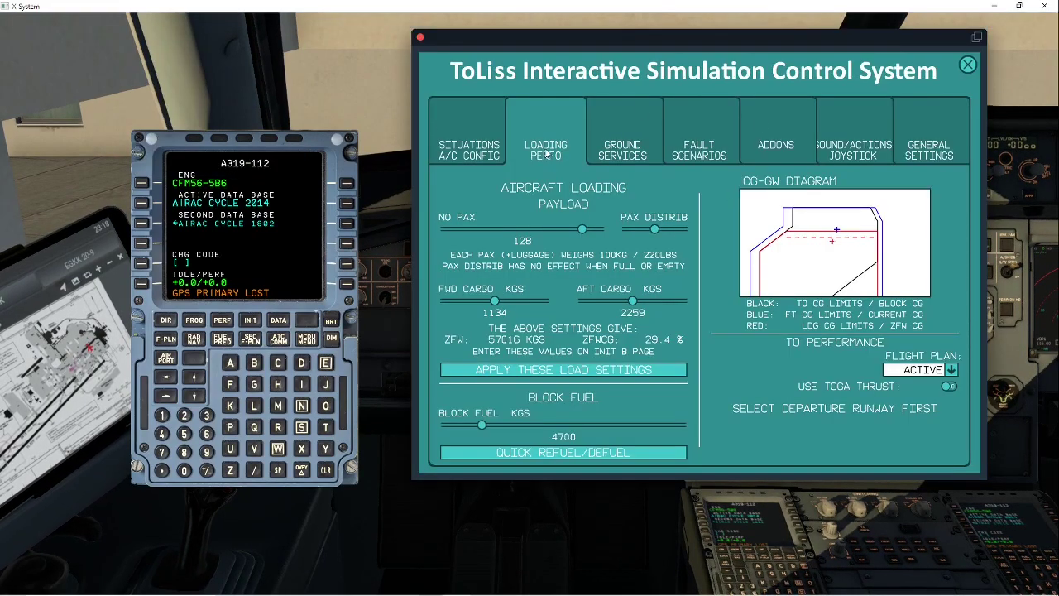
# Run the ADIRU quick alignment, and close the ToLiss control system window.
pyautogui.click(854, 149)
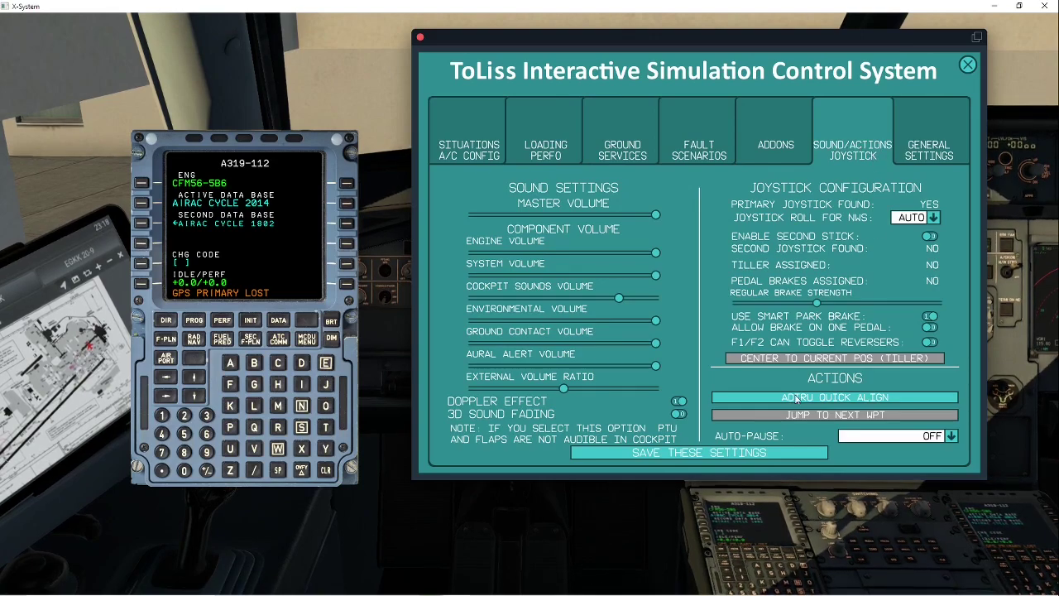
pyautogui.click(875, 406)
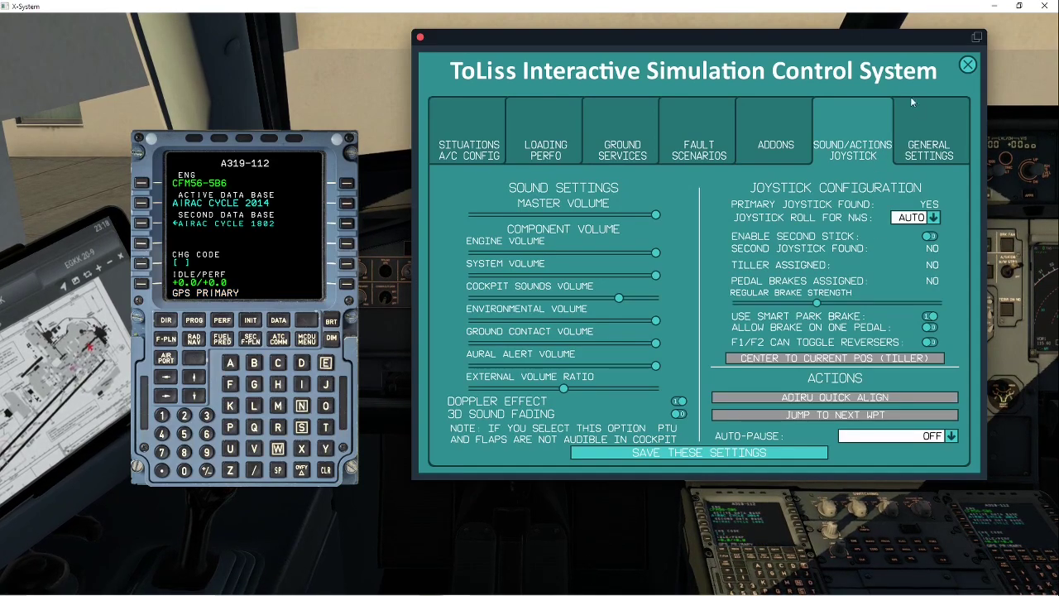
pyautogui.click(967, 65)
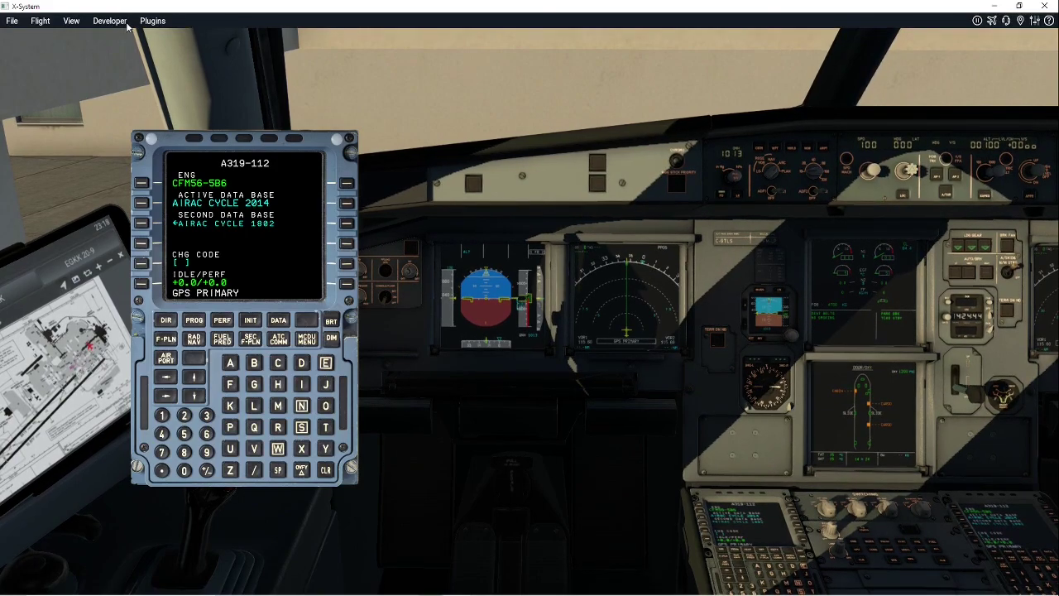
# Reopen the ToLiss control system, check the engine type options in the aircraft configuration, and return to the aircraft loading page.
pyautogui.click(152, 21)
pyautogui.moveTo(187, 156)
pyautogui.click(258, 154)
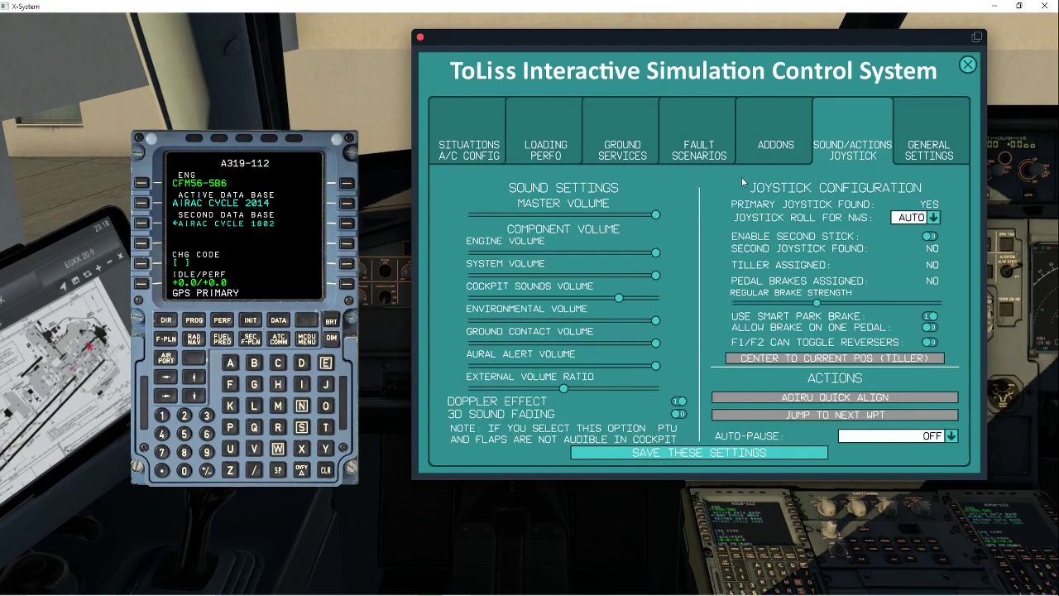
pyautogui.click(541, 141)
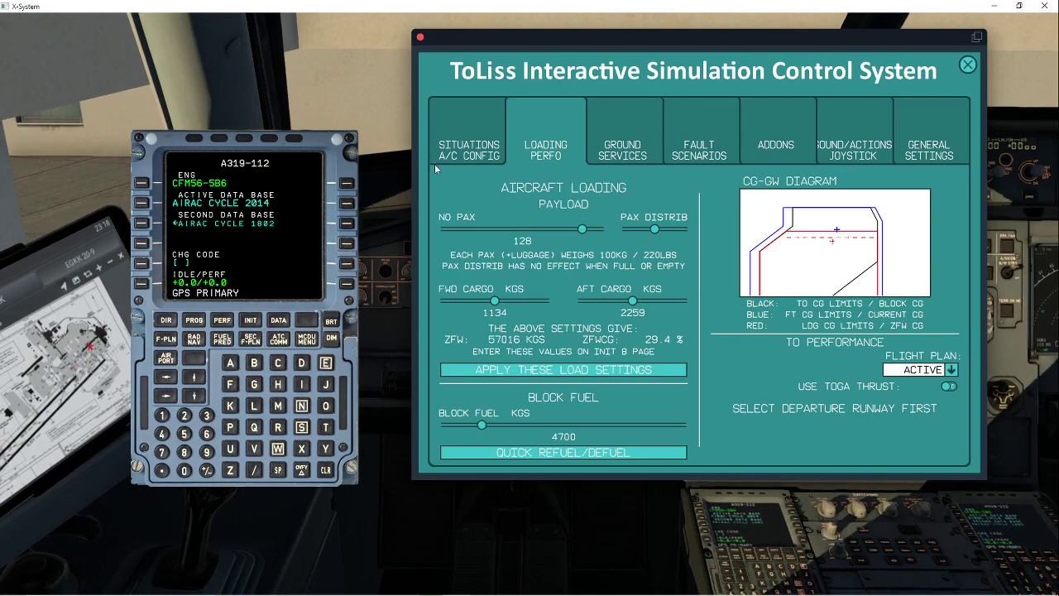
pyautogui.click(462, 124)
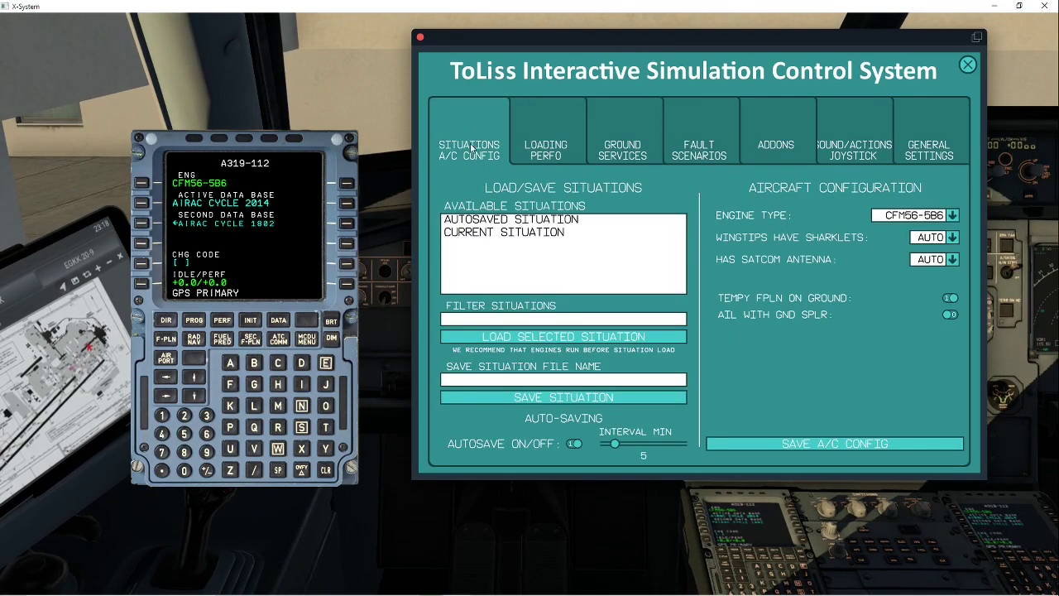
pyautogui.click(902, 218)
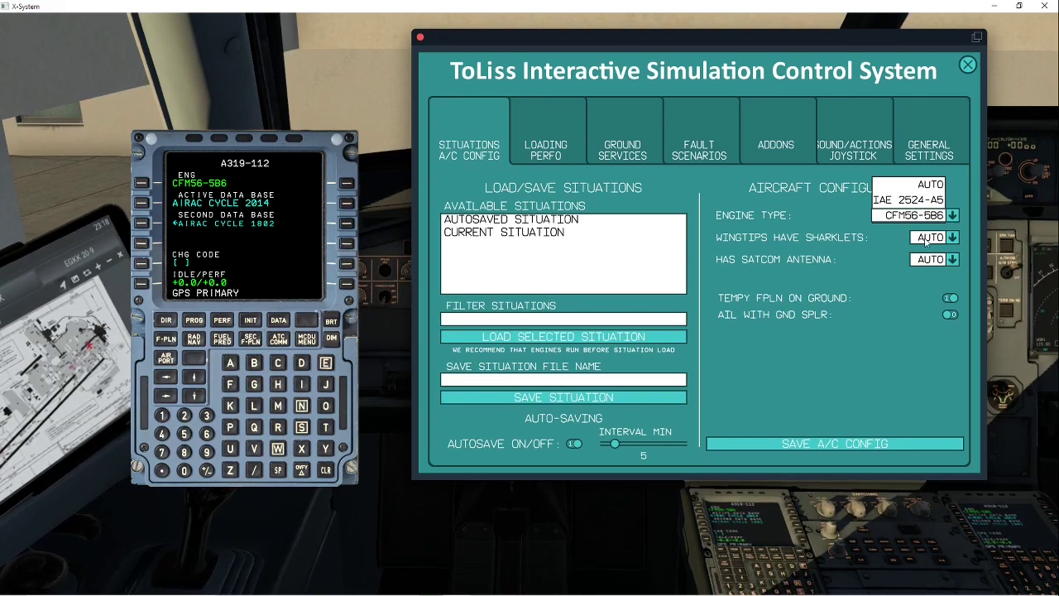
pyautogui.click(904, 216)
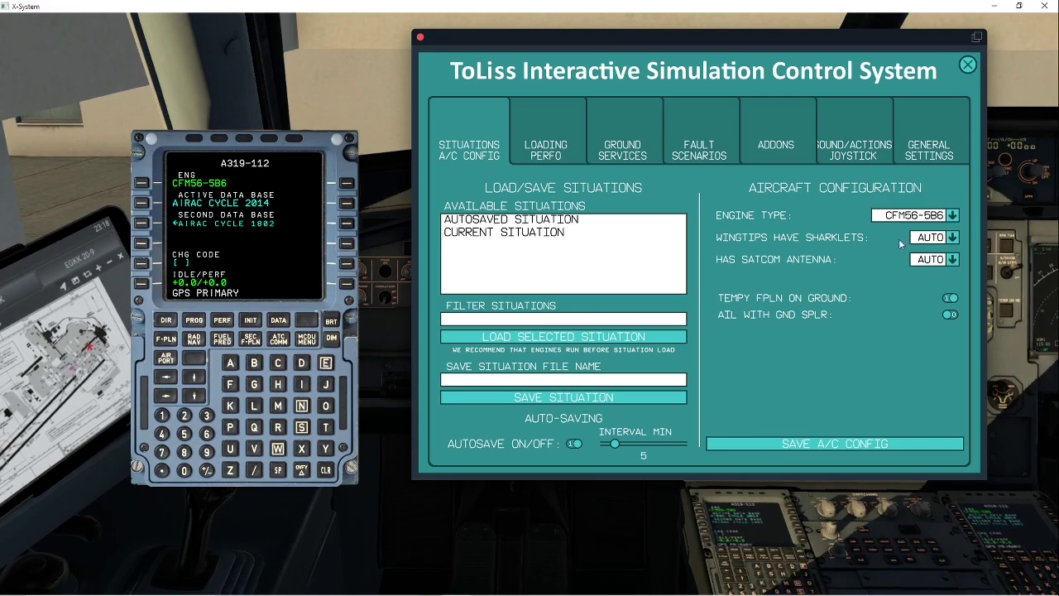
pyautogui.click(547, 145)
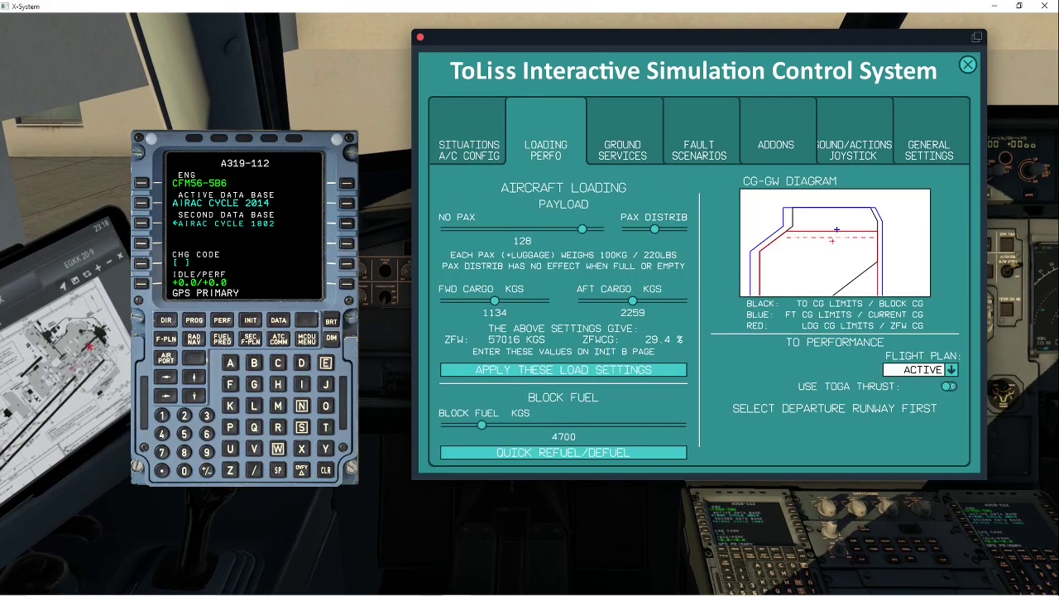
# Bring the SimBrief briefing over the cockpit and check its ZFW, block fuel and cost index, and move the browser back off screen.
pyautogui.moveTo(1058, 37); pyautogui.dragTo(721, 35)
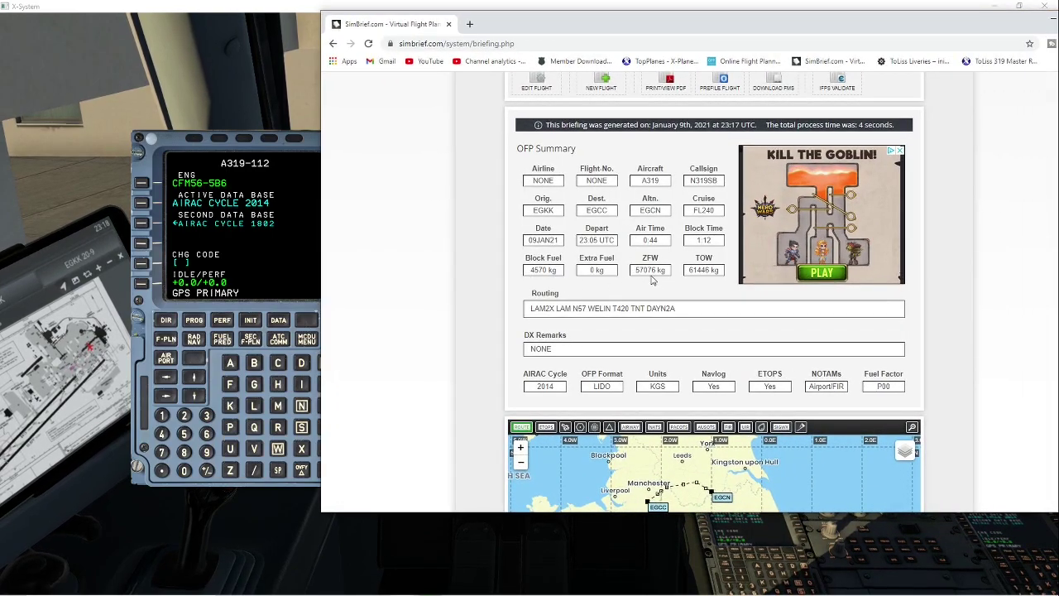
pyautogui.scroll(-7, 950, 403)
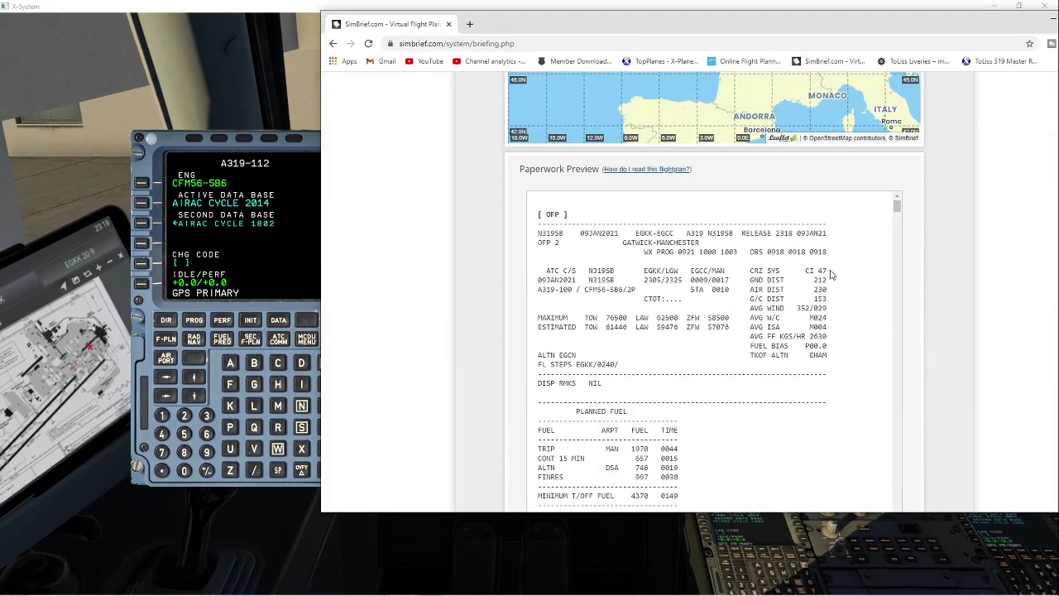
pyautogui.scroll(8, 976, 306)
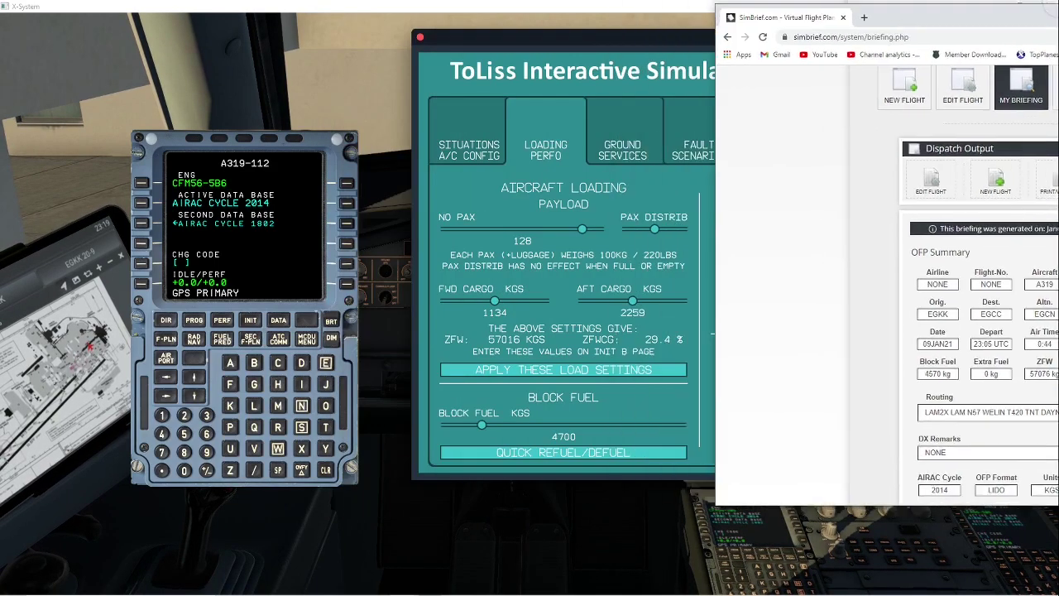
pyautogui.moveTo(1044, 11); pyautogui.dragTo(1058, 18)
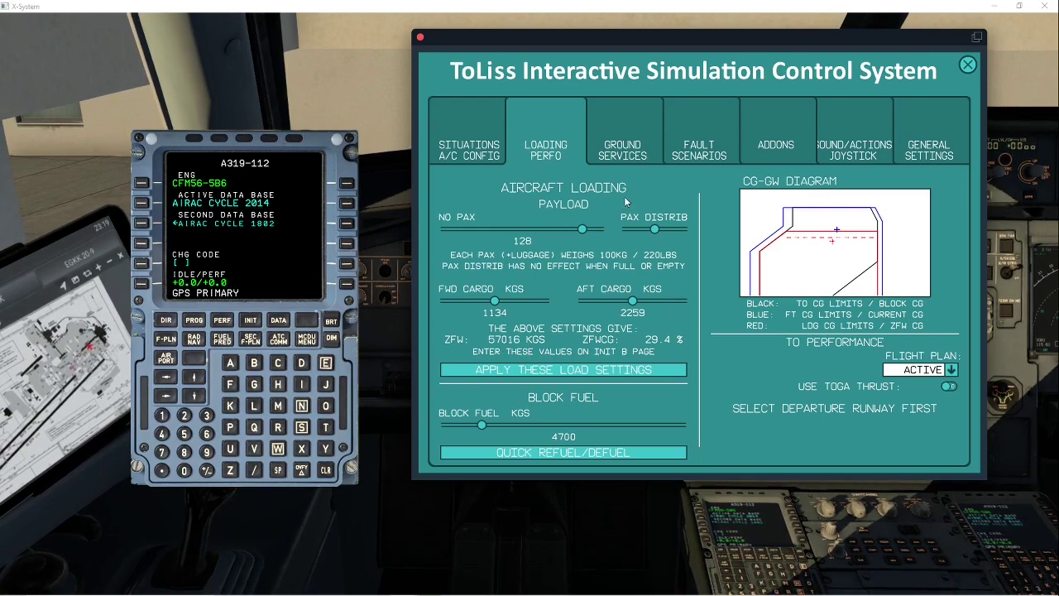
# Set 128 passengers and 4600 kg of block fuel, refuel the aircraft and apply the load settings.
pyautogui.moveTo(582, 228); pyautogui.dragTo(510, 229)
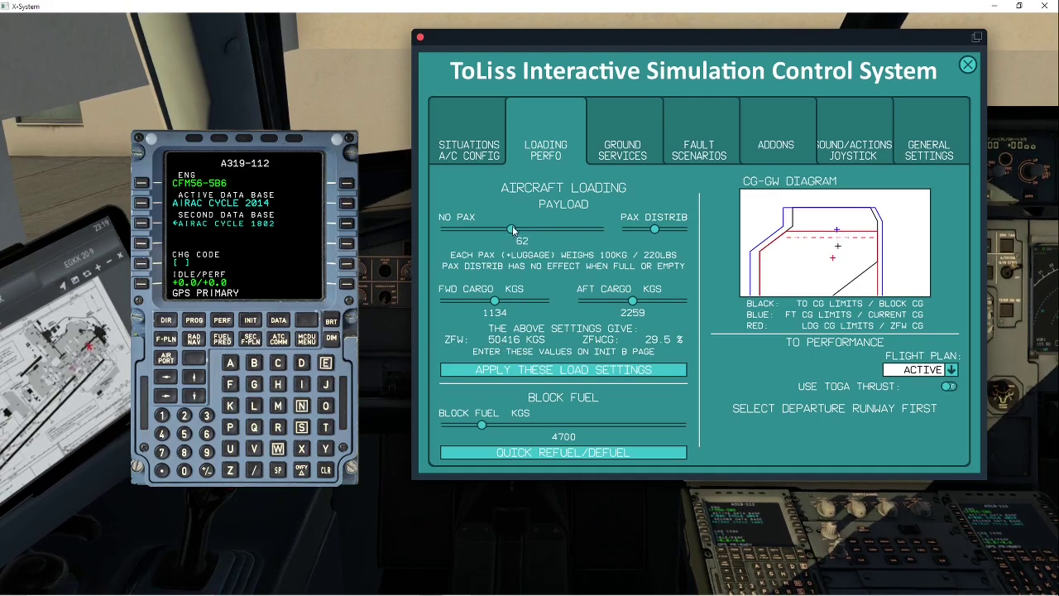
pyautogui.moveTo(558, 227); pyautogui.dragTo(583, 230)
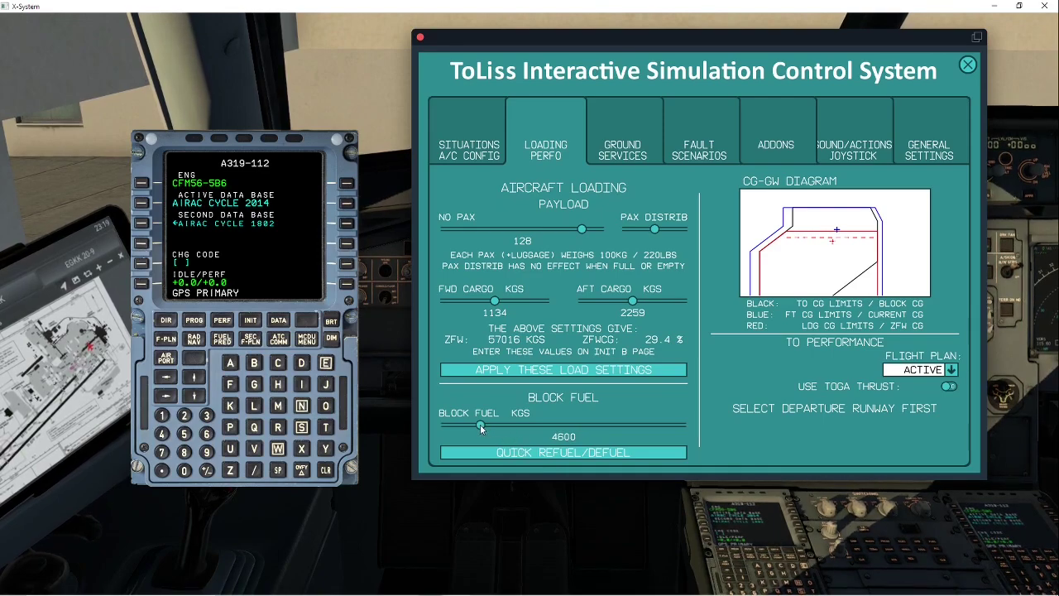
pyautogui.click(543, 456)
pyautogui.click(559, 379)
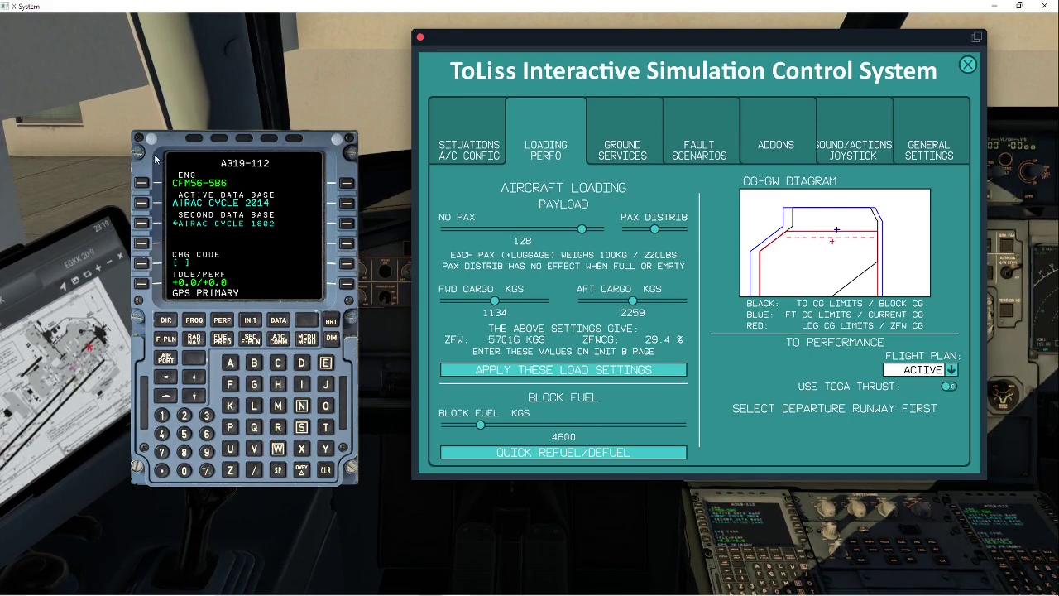
# Enter EGKK/EGCC as the departure and destination on the MCDU INIT page.
pyautogui.click(251, 322)
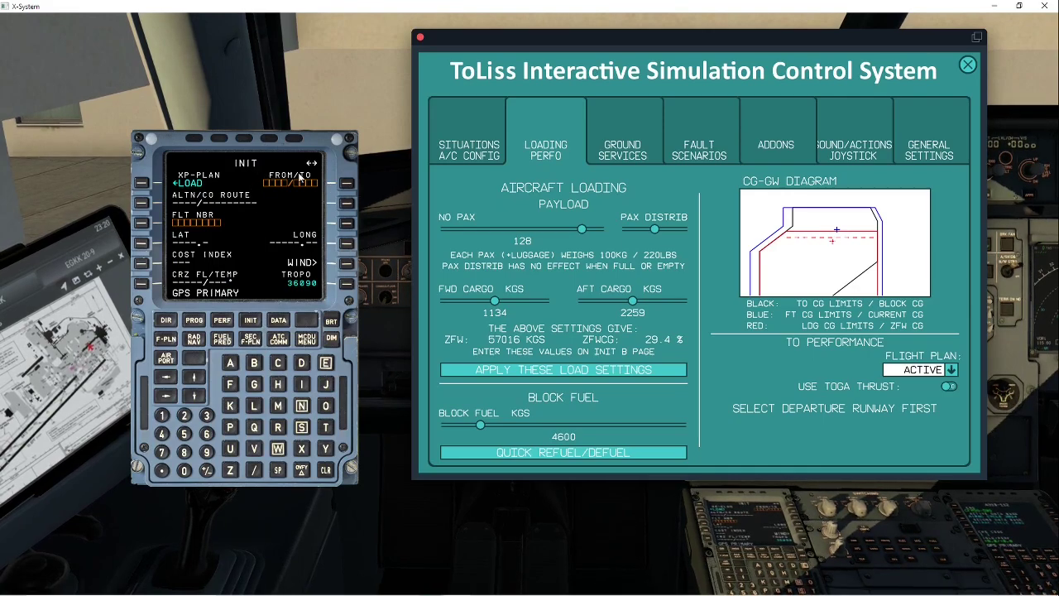
pyautogui.click(325, 363)
pyautogui.click(254, 384)
pyautogui.click(259, 470)
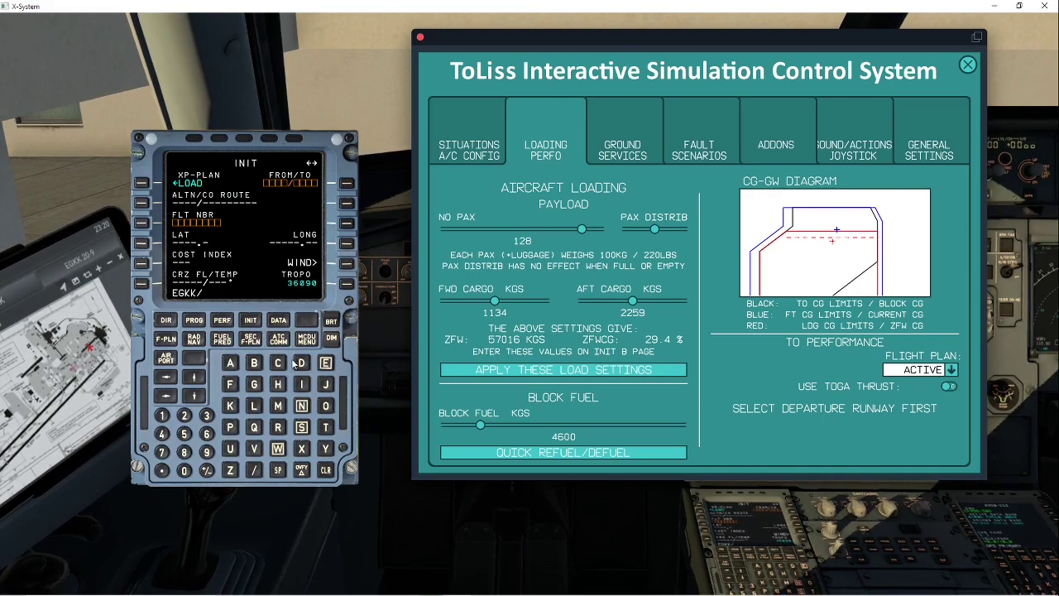
pyautogui.click(326, 363)
pyautogui.click(254, 384)
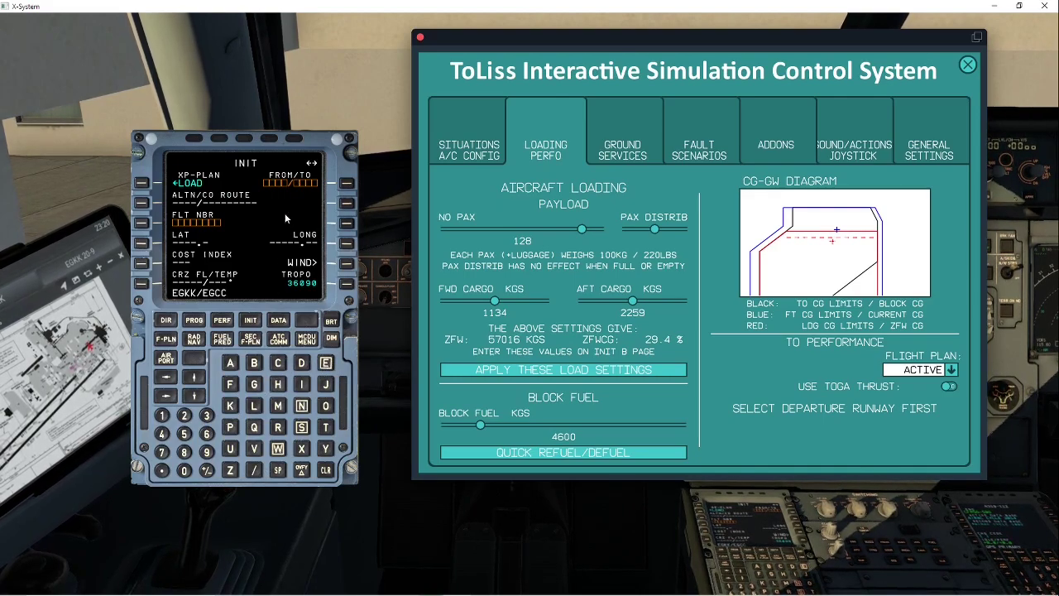
pyautogui.click(346, 189)
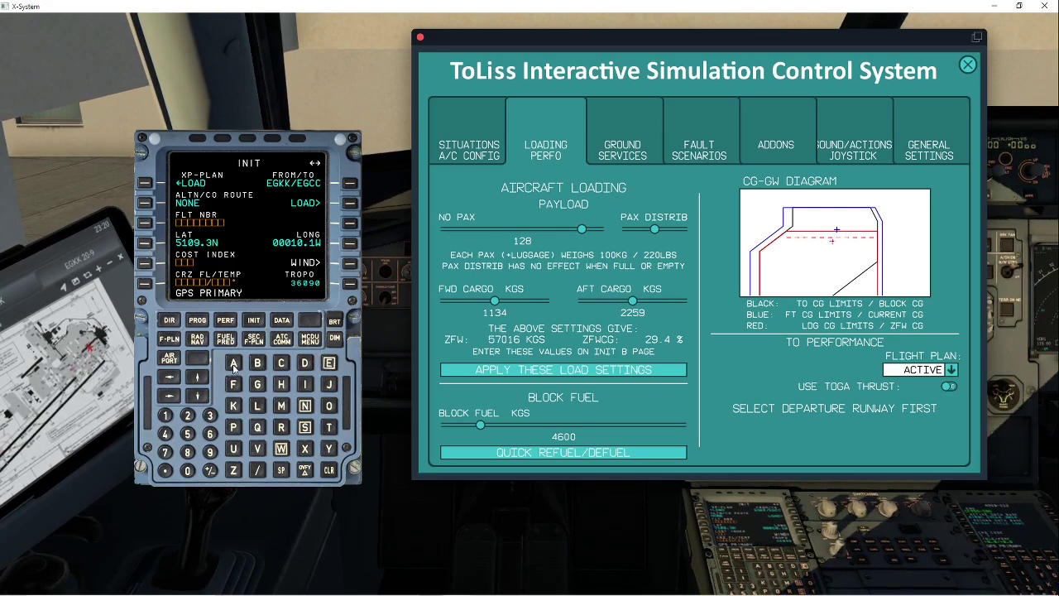
# Enter EGCN as the alternate airport on the MCDU INIT page.
pyautogui.click(323, 364)
pyautogui.click(304, 405)
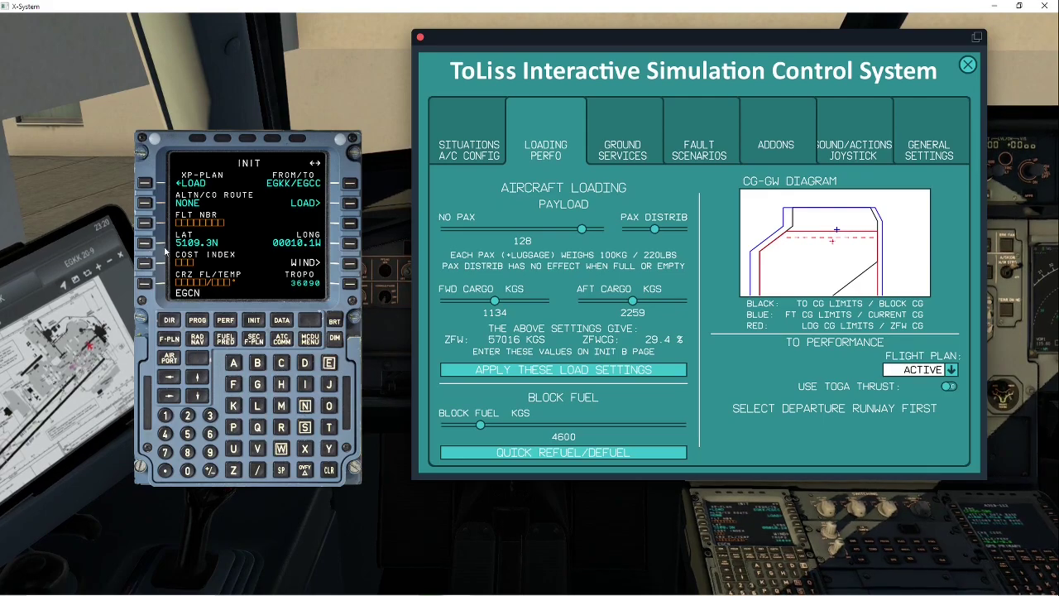
pyautogui.click(146, 203)
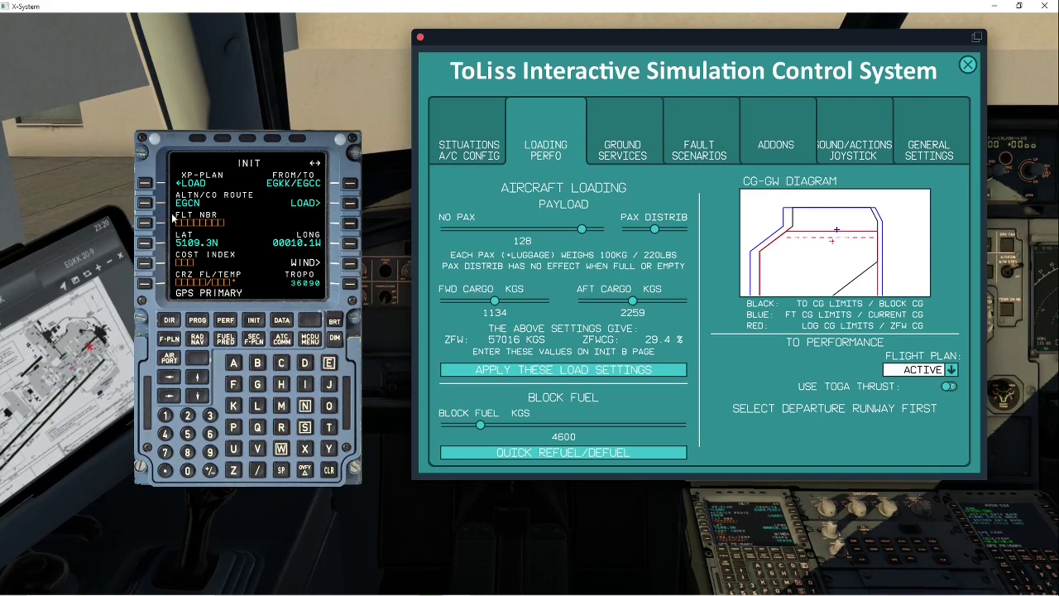
# Enter IAG1202 as the flight number on the MCDU INIT page.
pyautogui.click(305, 385)
pyautogui.click(233, 362)
pyautogui.click(256, 384)
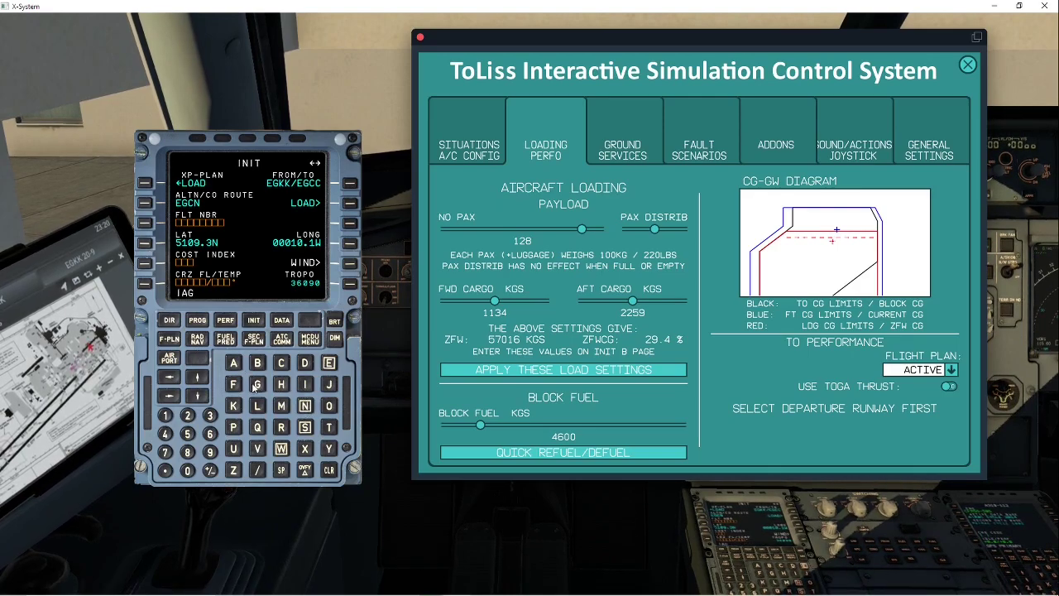
pyautogui.click(166, 415)
pyautogui.click(188, 415)
pyautogui.click(188, 469)
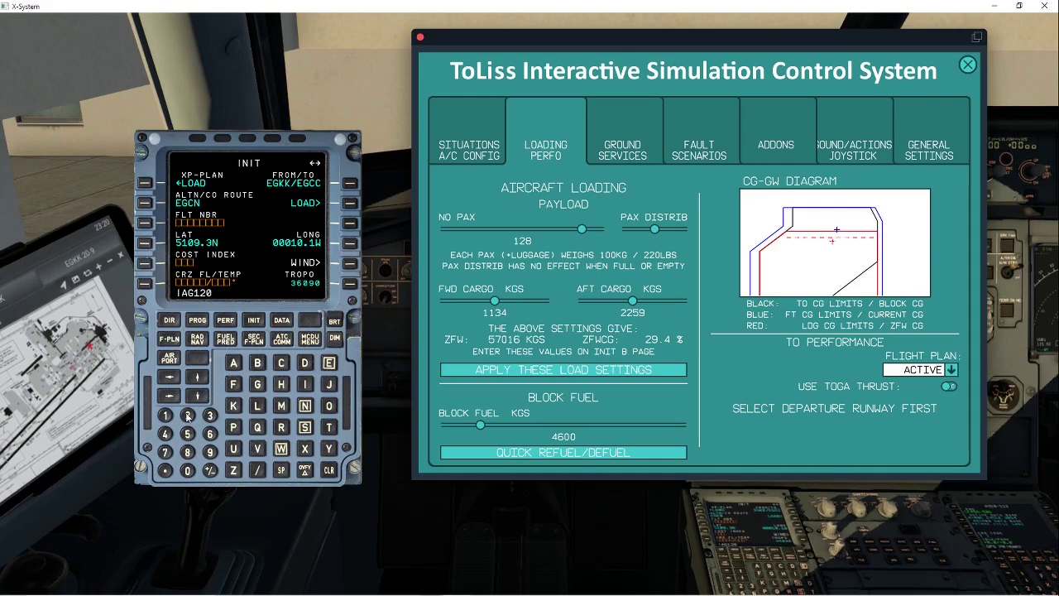
pyautogui.click(150, 225)
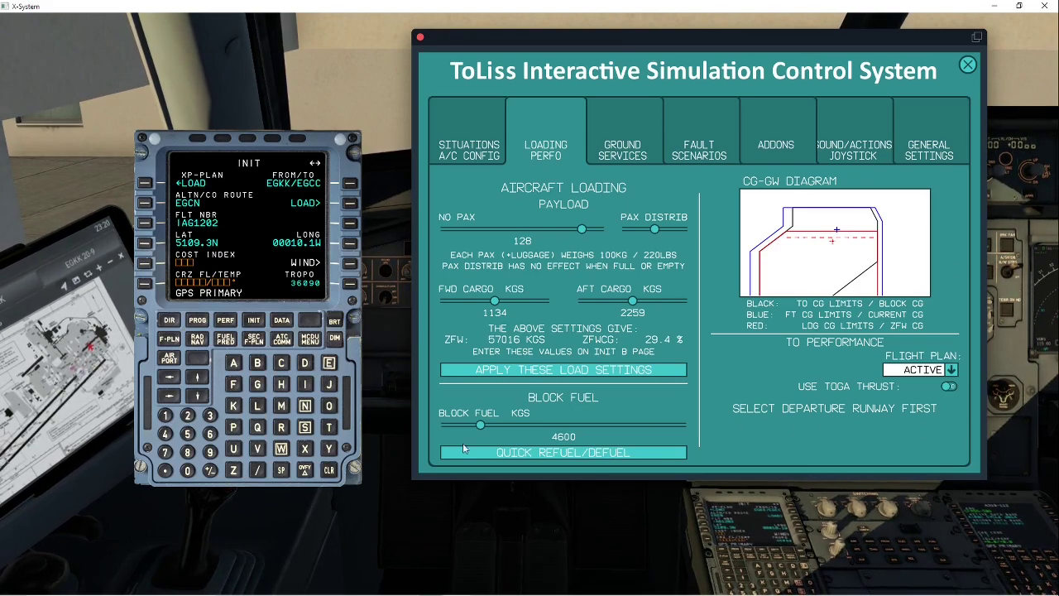
# Set the cost index to 47 and the cruise flight level to FL310 on the MCDU INIT page.
pyautogui.click(166, 434)
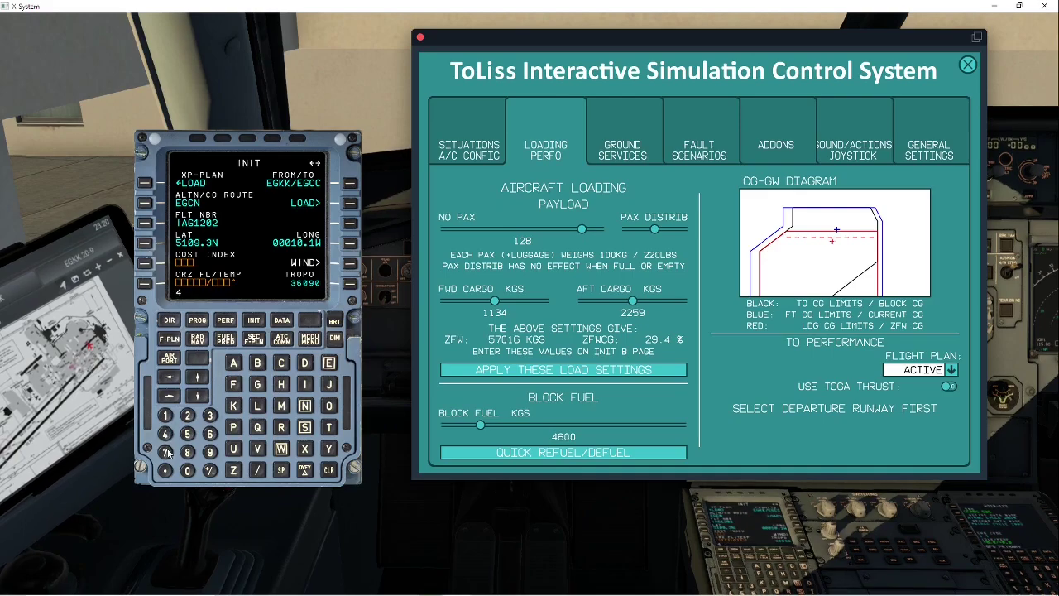
pyautogui.click(145, 263)
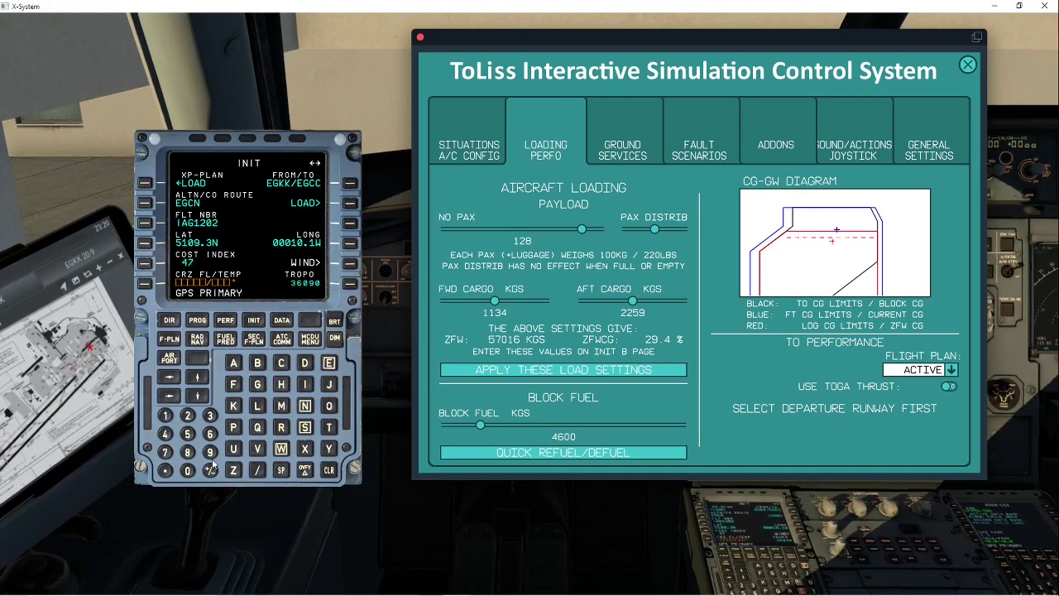
pyautogui.click(209, 416)
pyautogui.click(187, 470)
pyautogui.click(144, 283)
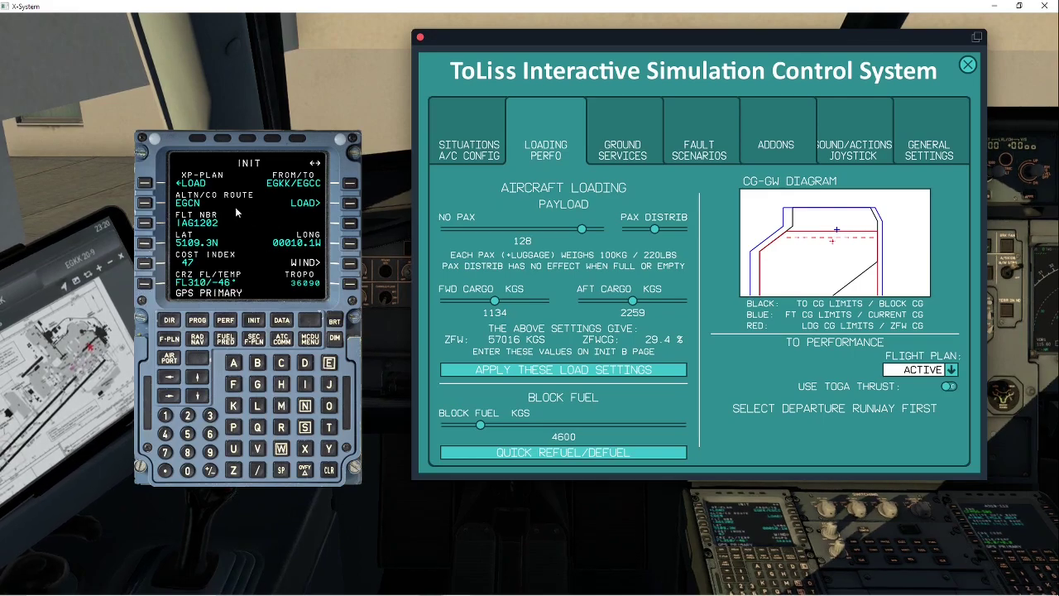
# Enter 57.1/29.4 as the zero fuel weight and its centre of gravity on the MCDU INIT B page.
pyautogui.click(170, 396)
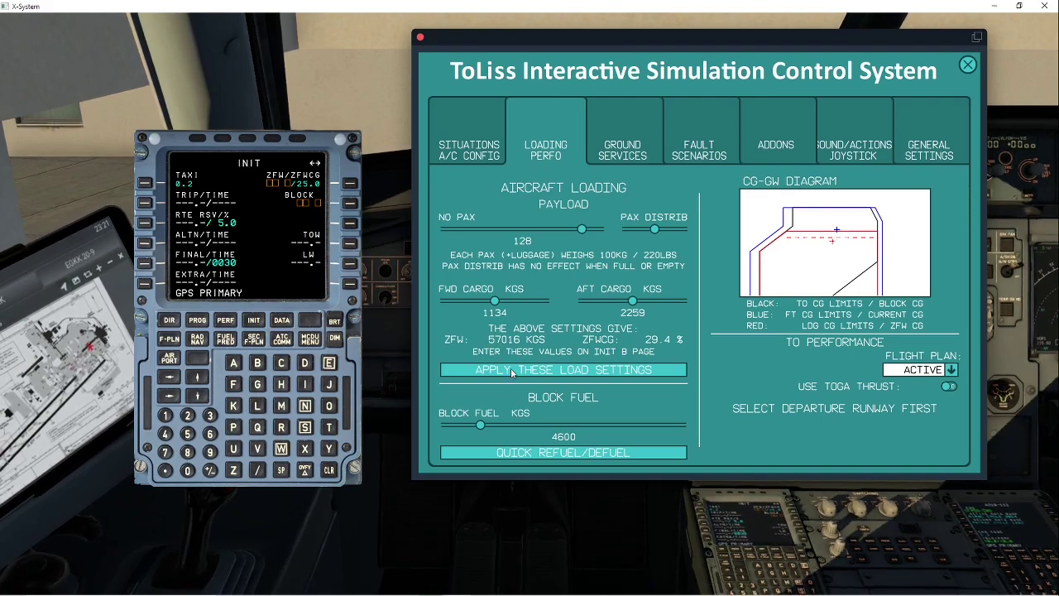
pyautogui.click(185, 436)
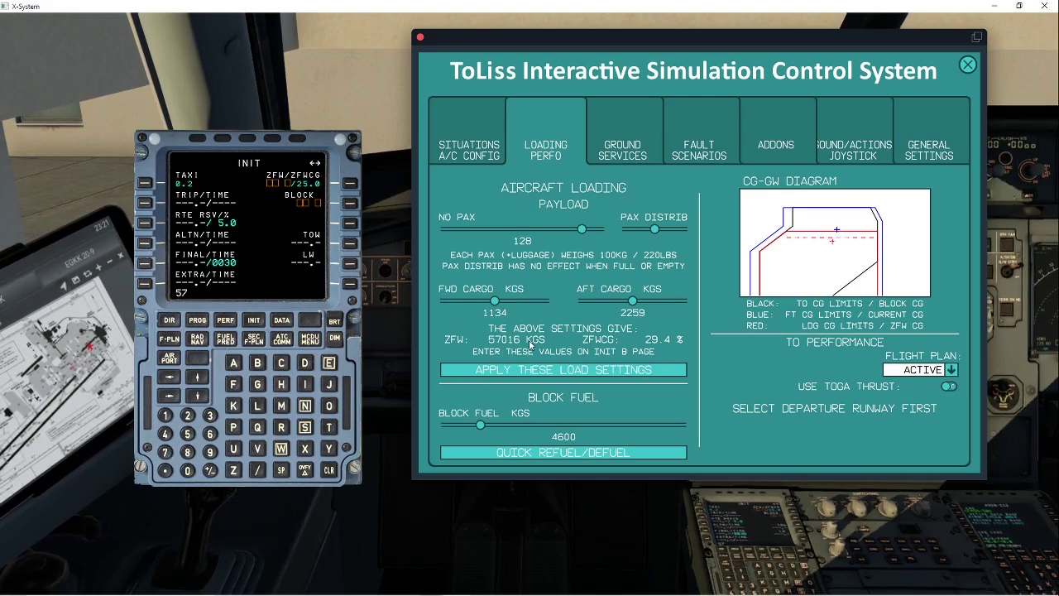
pyautogui.click(165, 470)
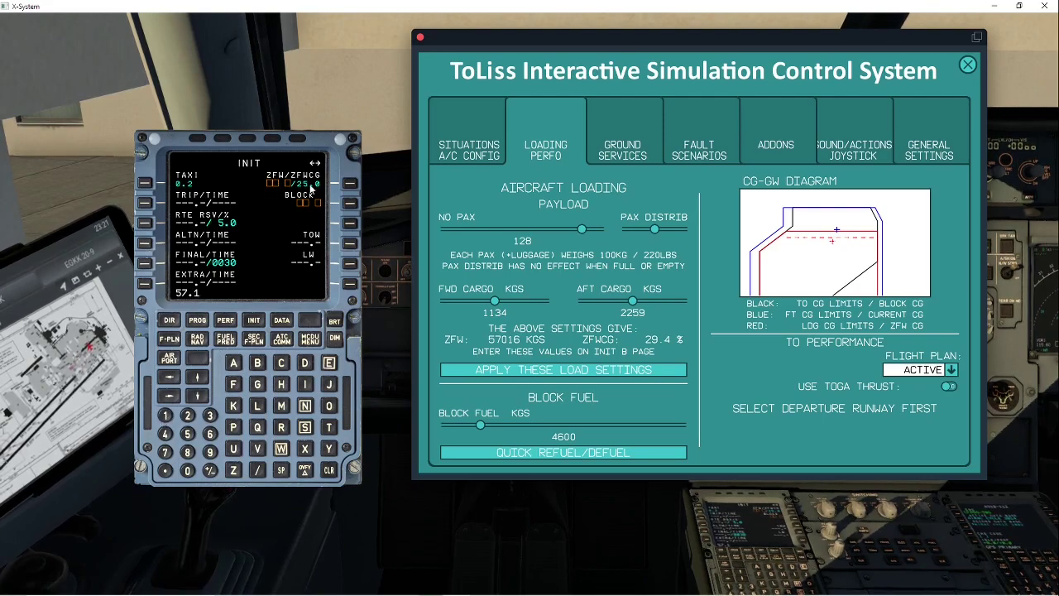
pyautogui.click(258, 470)
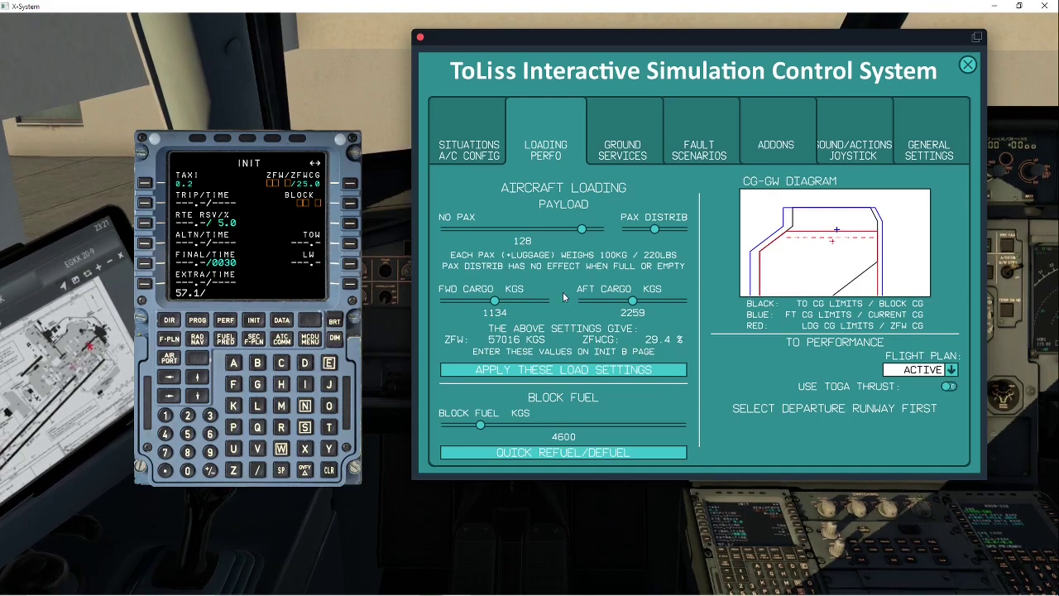
pyautogui.click(209, 452)
pyautogui.click(166, 470)
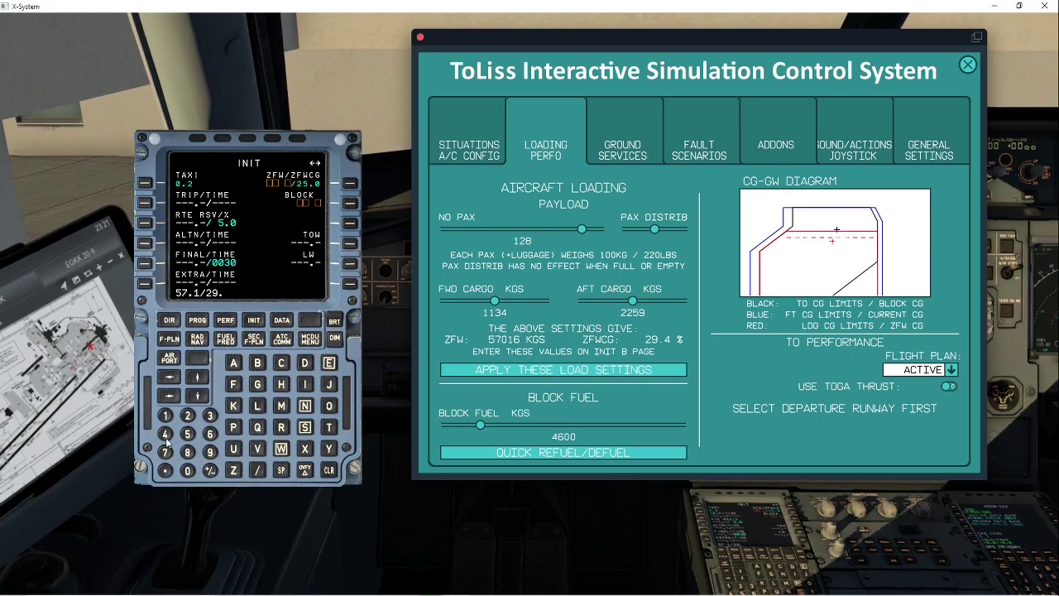
pyautogui.click(351, 183)
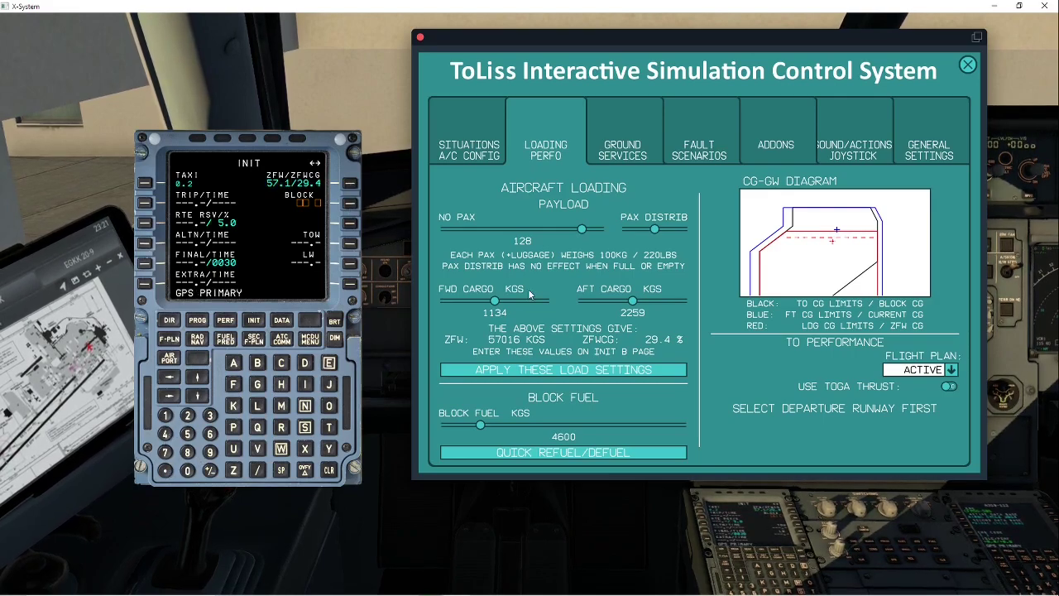
# Enter 4.6 as the block fuel on the MCDU INIT B page.
pyautogui.click(166, 433)
pyautogui.click(165, 469)
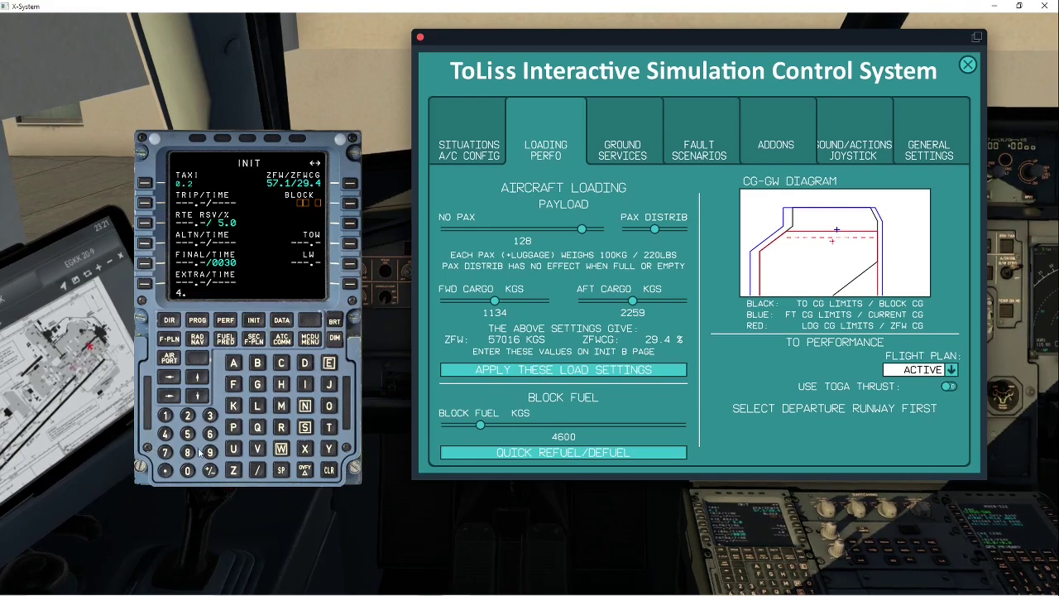
pyautogui.click(350, 203)
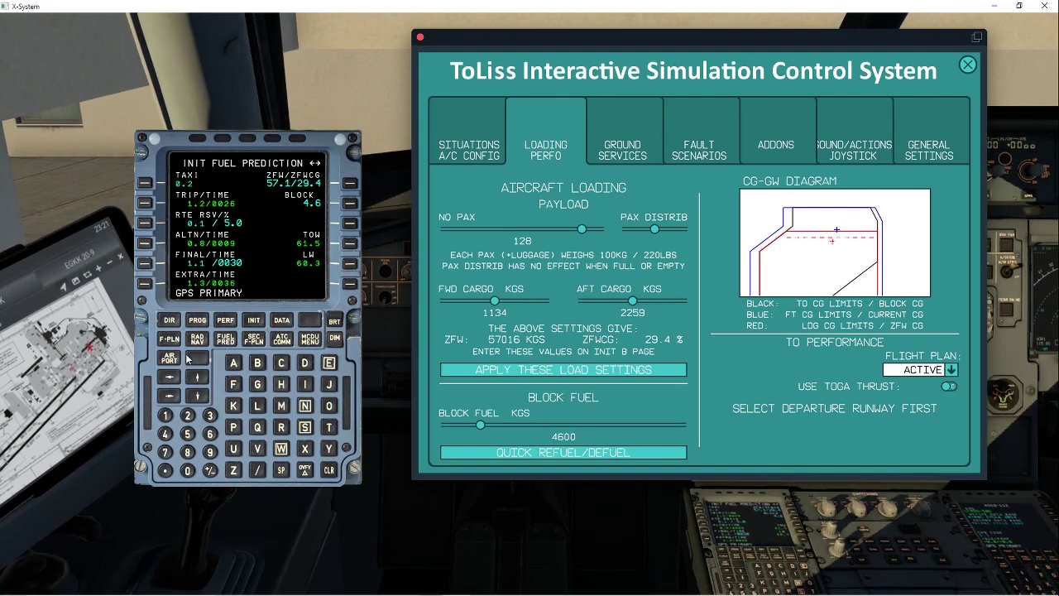
# Select runway 26L for the departure from EGKK in the MCDU flight plan.
pyautogui.click(169, 338)
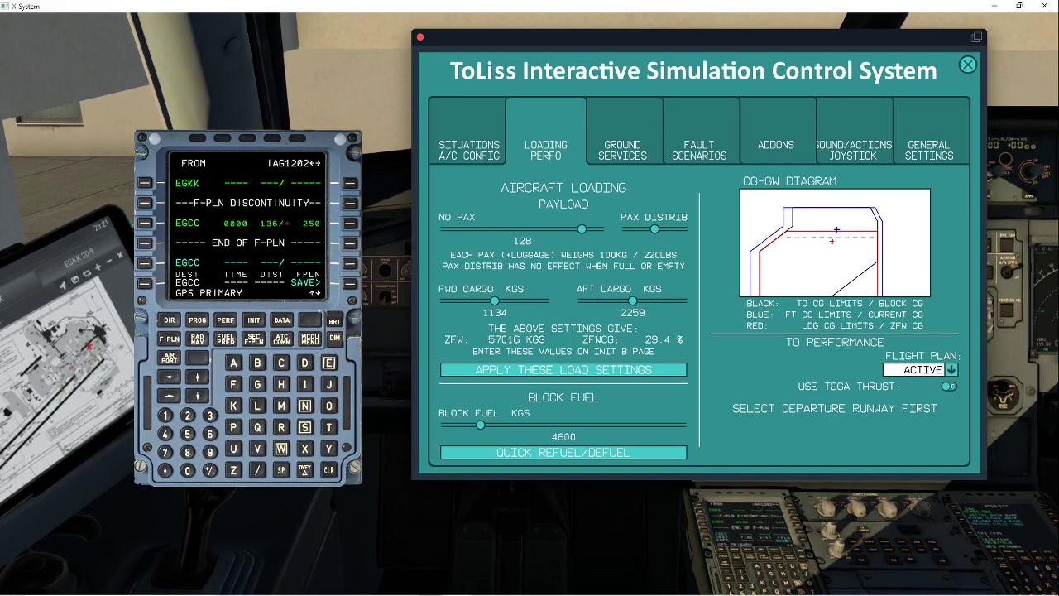
pyautogui.click(145, 183)
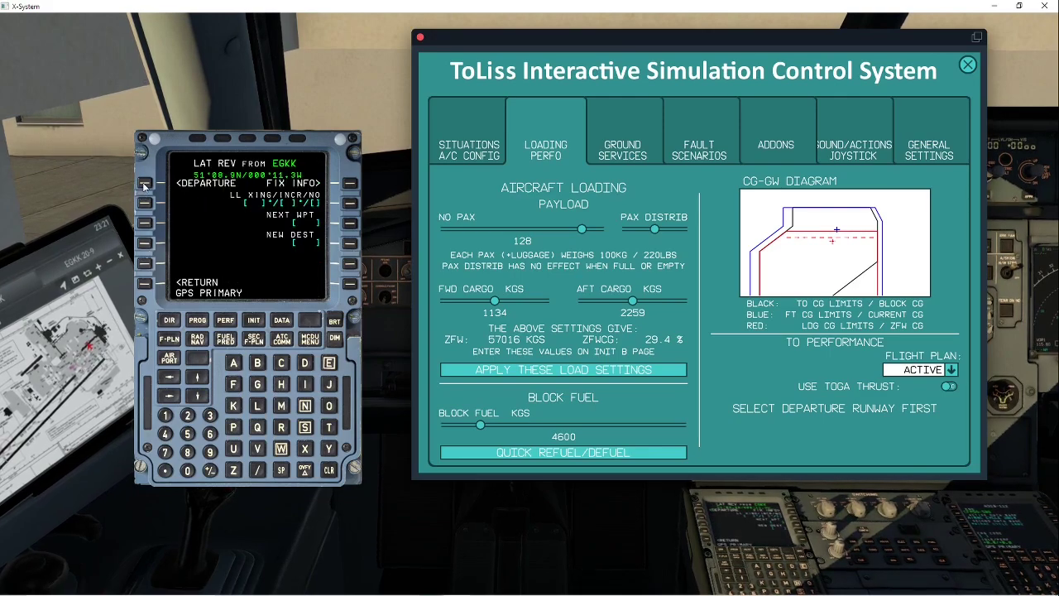
pyautogui.click(145, 183)
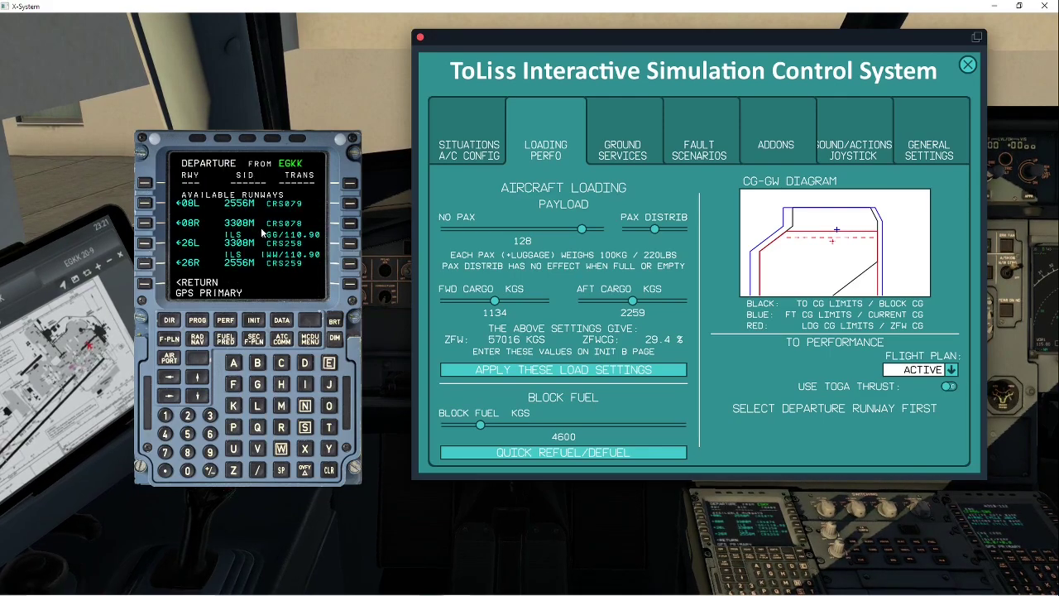
pyautogui.click(146, 242)
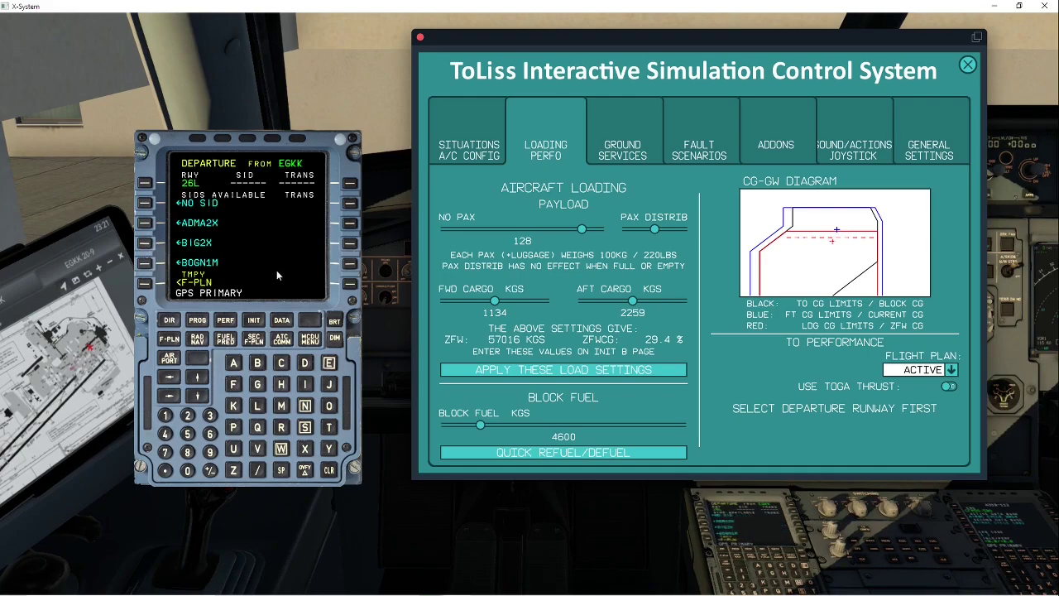
# Select the LAM2X SID for runway 26L and insert the departure into the active flight plan.
pyautogui.click(197, 378)
pyautogui.click(198, 378)
pyautogui.click(197, 378)
pyautogui.click(198, 378)
pyautogui.click(197, 378)
pyautogui.click(198, 378)
pyautogui.click(199, 378)
pyautogui.click(197, 378)
pyautogui.click(197, 378)
pyautogui.click(197, 378)
pyautogui.click(198, 378)
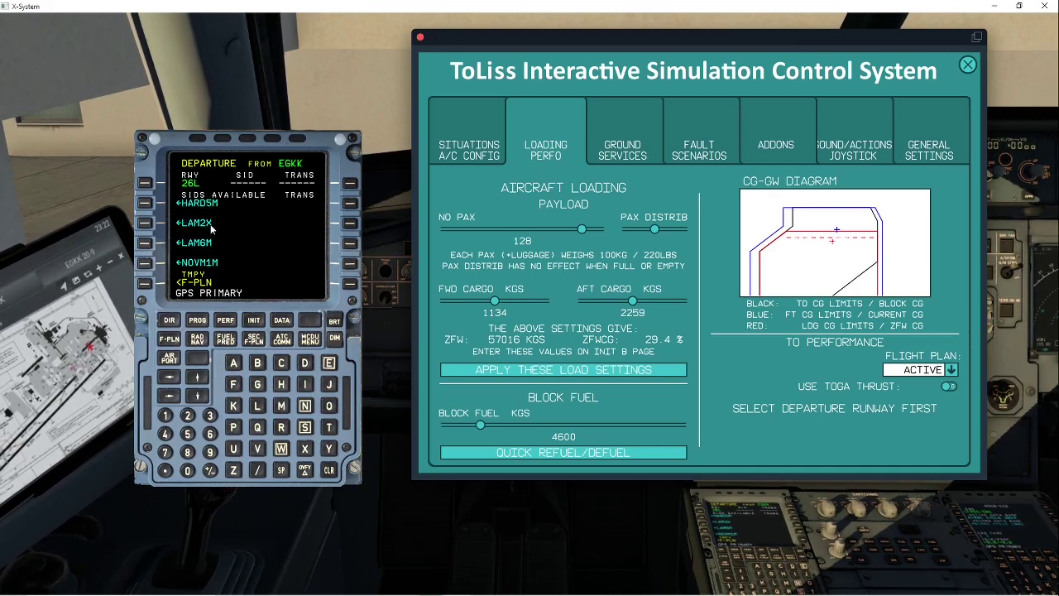
pyautogui.click(206, 223)
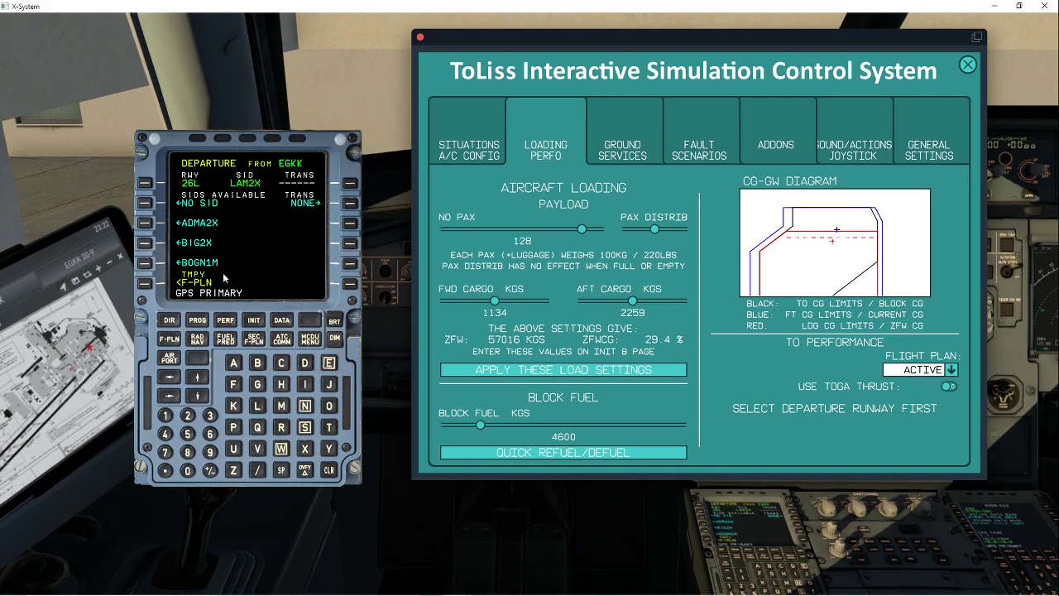
pyautogui.click(146, 283)
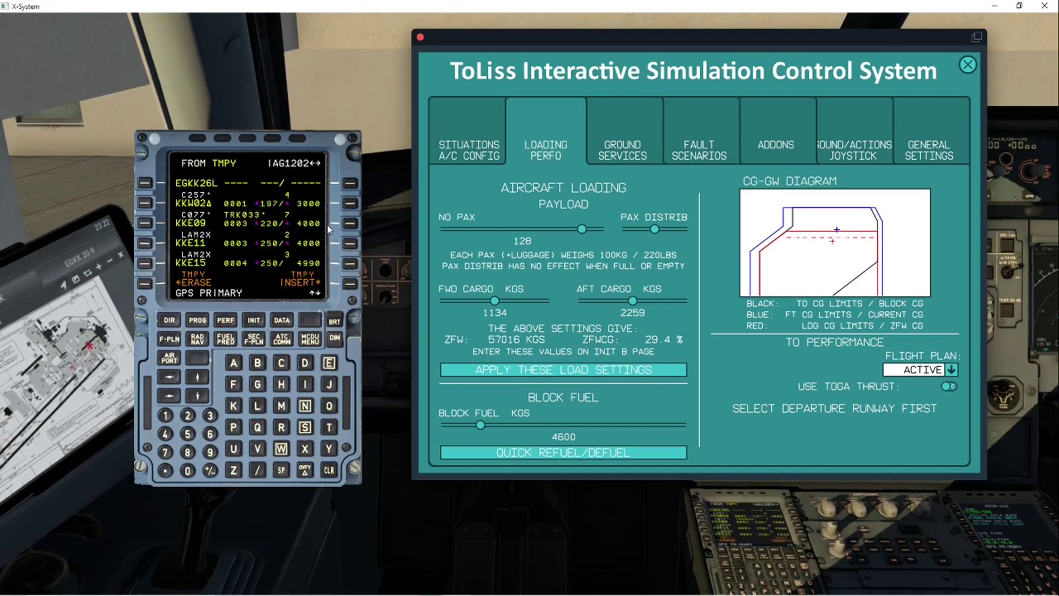
pyautogui.click(349, 284)
# Review the flight plan legs up to LAM and check the onward routing in the SimBrief briefing.
pyautogui.click(197, 378)
pyautogui.click(198, 378)
pyautogui.click(198, 378)
pyautogui.click(198, 378)
pyautogui.click(197, 378)
pyautogui.click(198, 378)
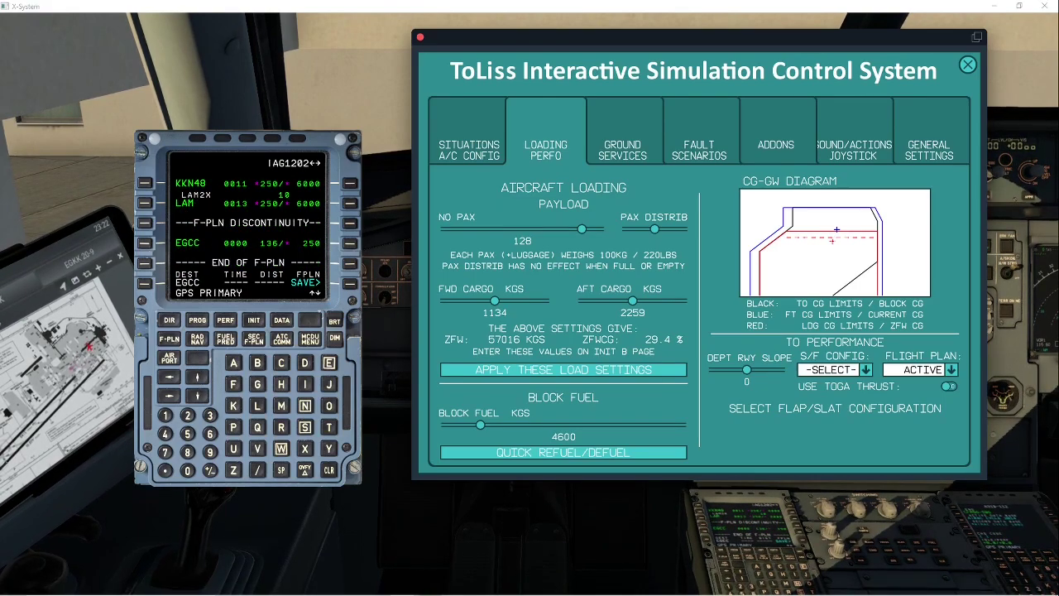
pyautogui.hotkey('alt', 'Tab')
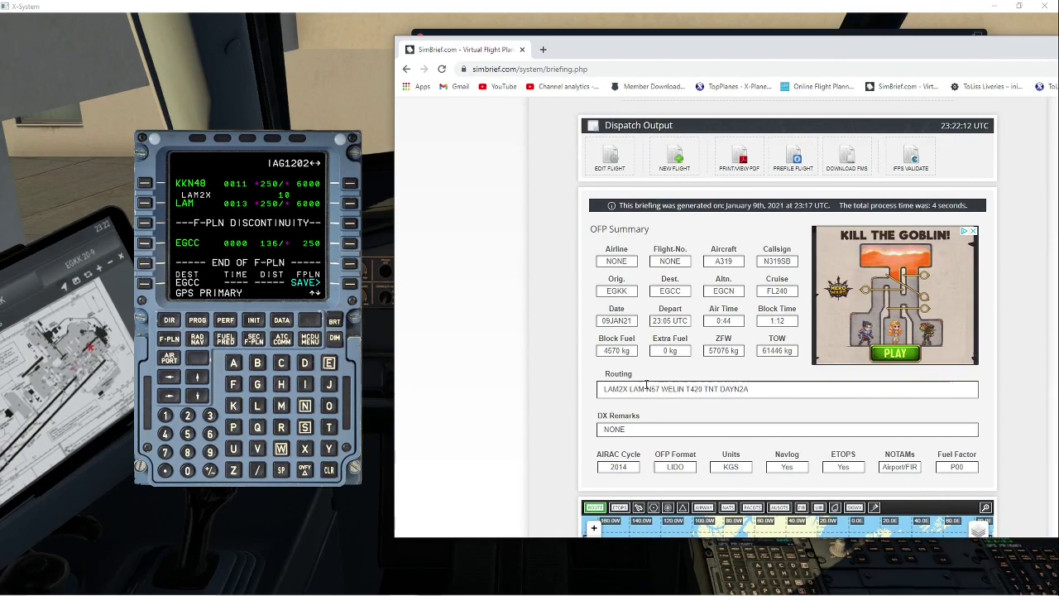
pyautogui.hotkey('alt', 'Tab')
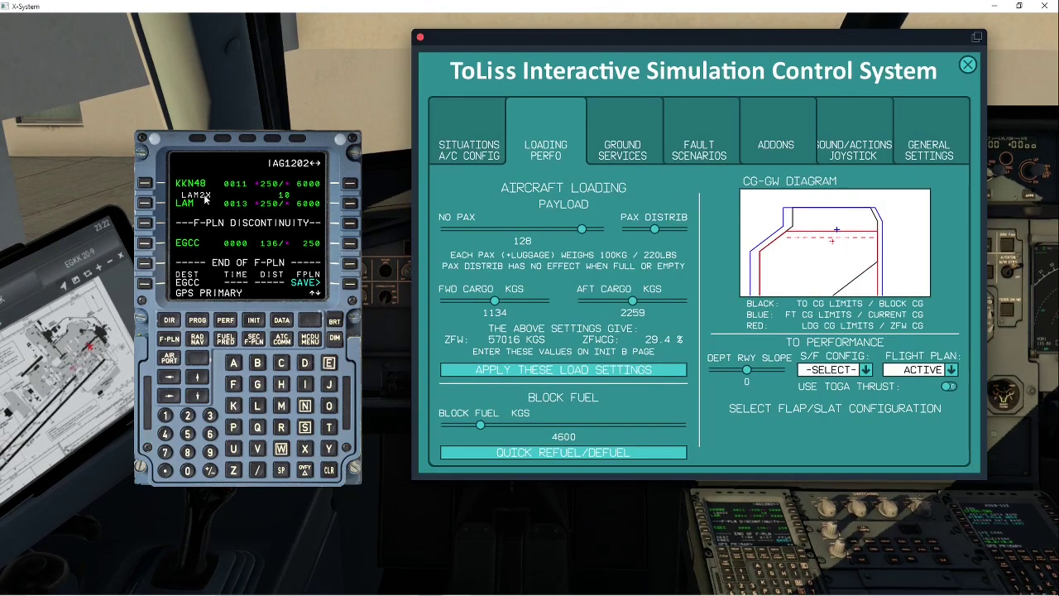
# Add airway N57 from LAM to WELIN on the MCDU AIRWAYS page.
pyautogui.click(145, 202)
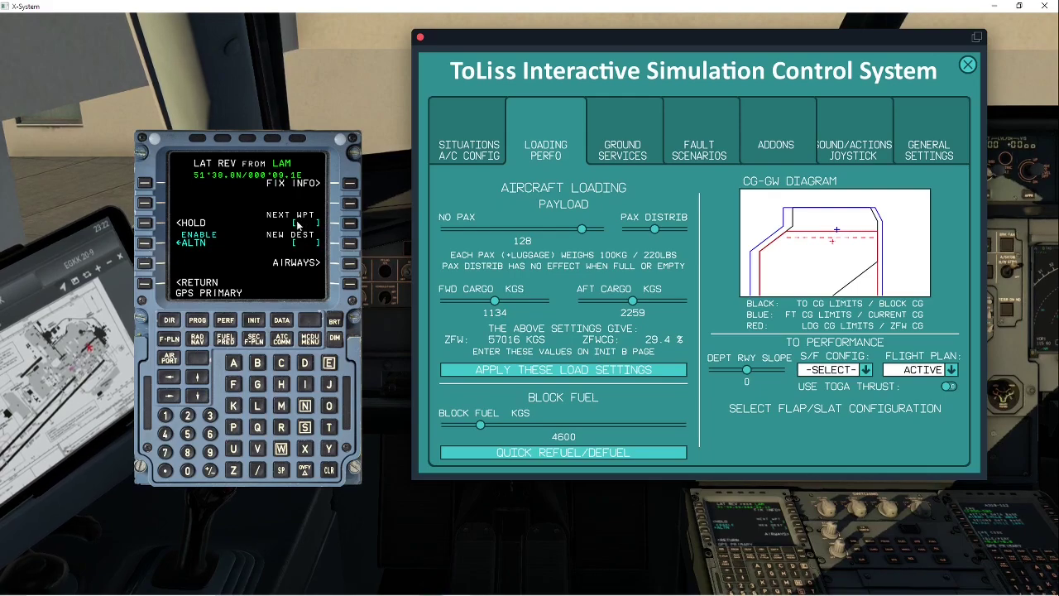
pyautogui.click(349, 263)
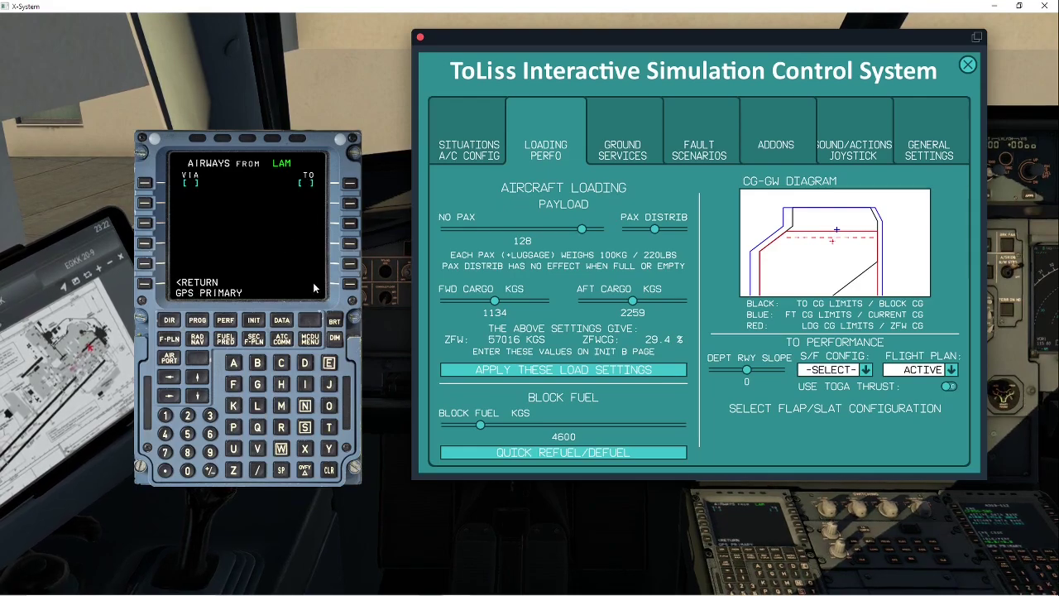
pyautogui.click(305, 406)
pyautogui.click(164, 452)
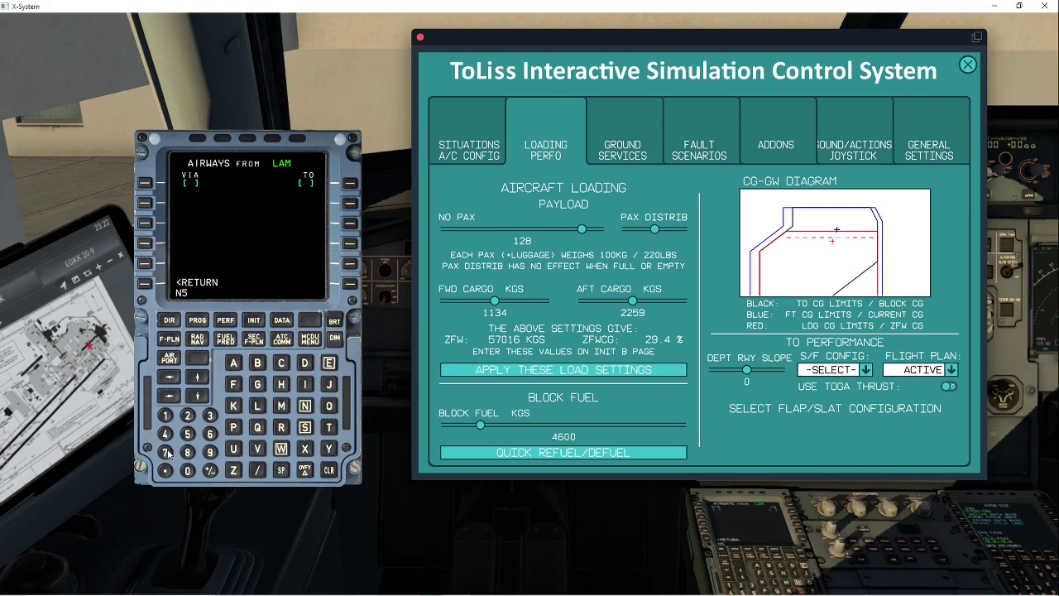
pyautogui.click(145, 183)
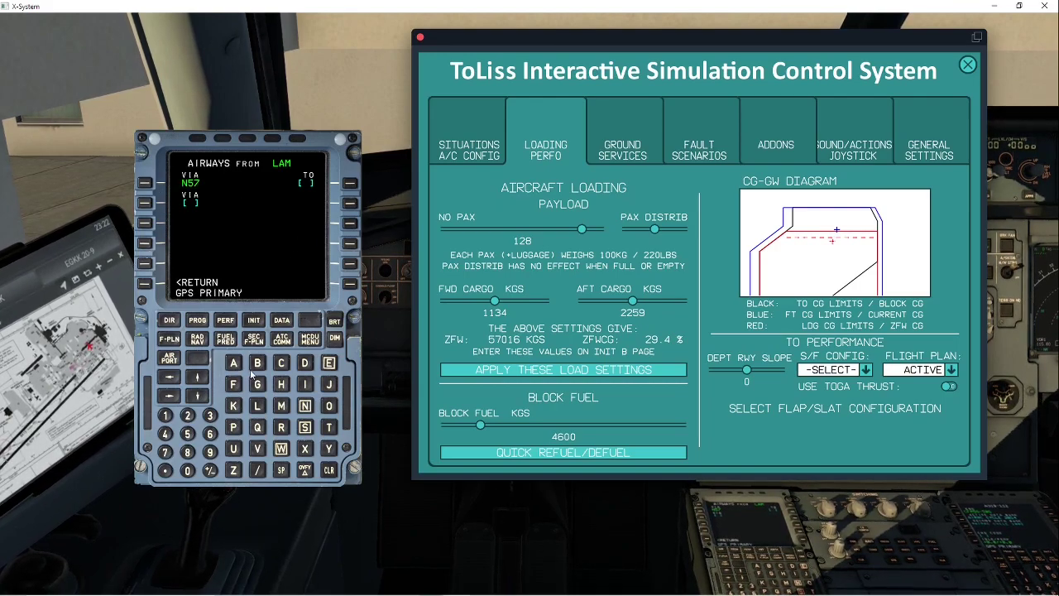
pyautogui.click(283, 448)
pyautogui.click(329, 363)
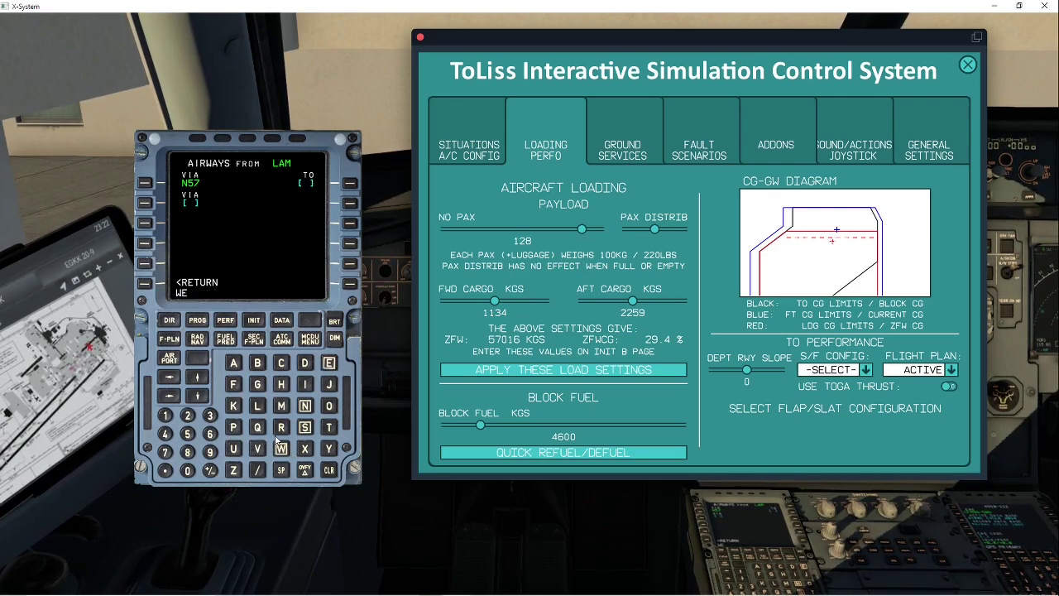
pyautogui.click(306, 384)
pyautogui.click(305, 405)
pyautogui.click(351, 182)
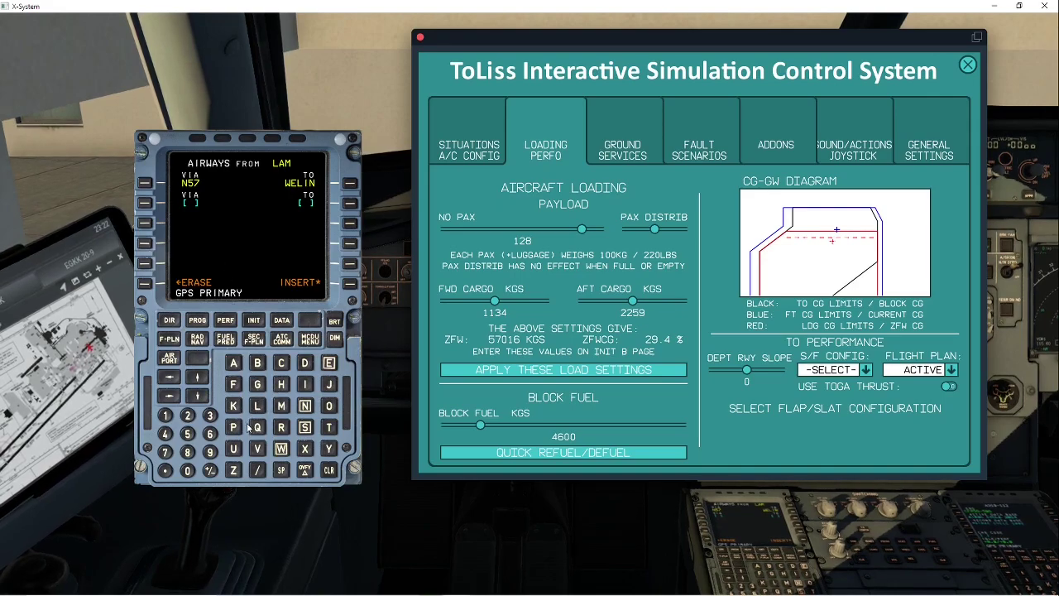
# Add airway T420 to TNT after WELIN and insert the airways into the active flight plan.
pyautogui.click(329, 428)
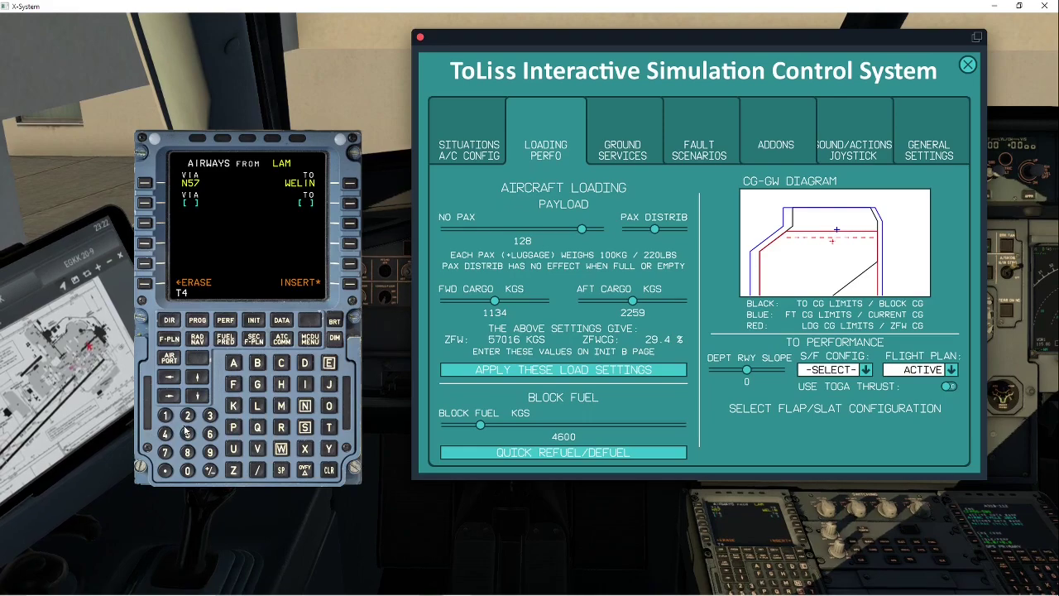
pyautogui.click(188, 416)
pyautogui.click(188, 470)
pyautogui.click(147, 203)
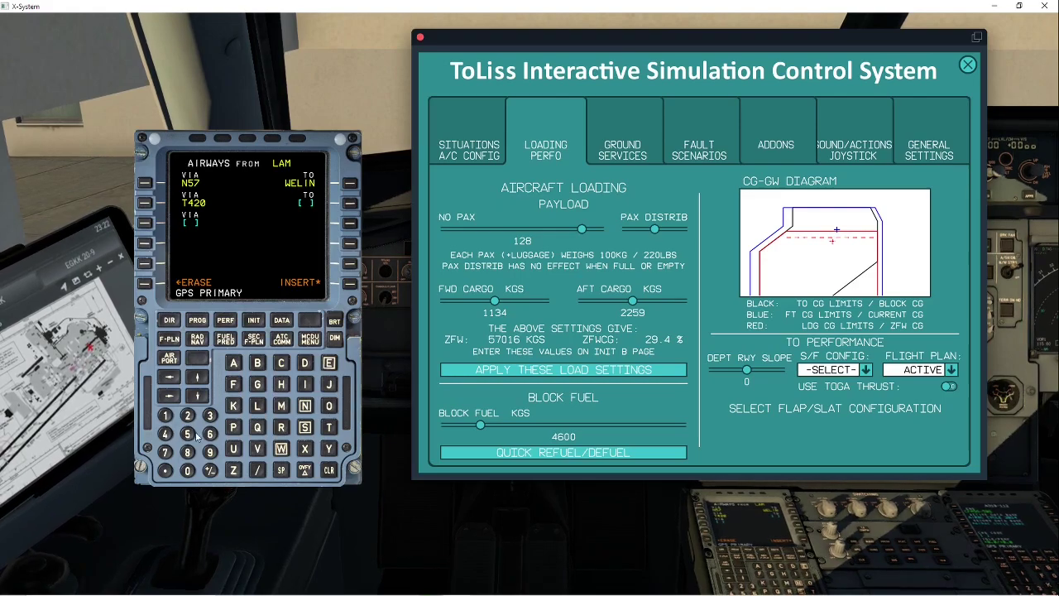
pyautogui.click(332, 431)
pyautogui.click(310, 411)
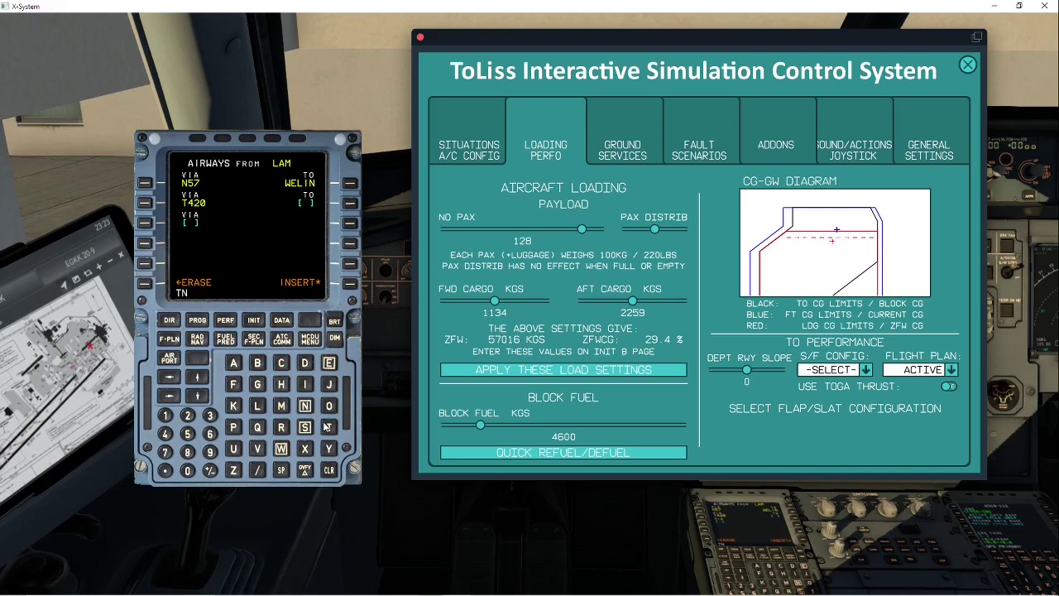
pyautogui.click(329, 427)
pyautogui.click(350, 203)
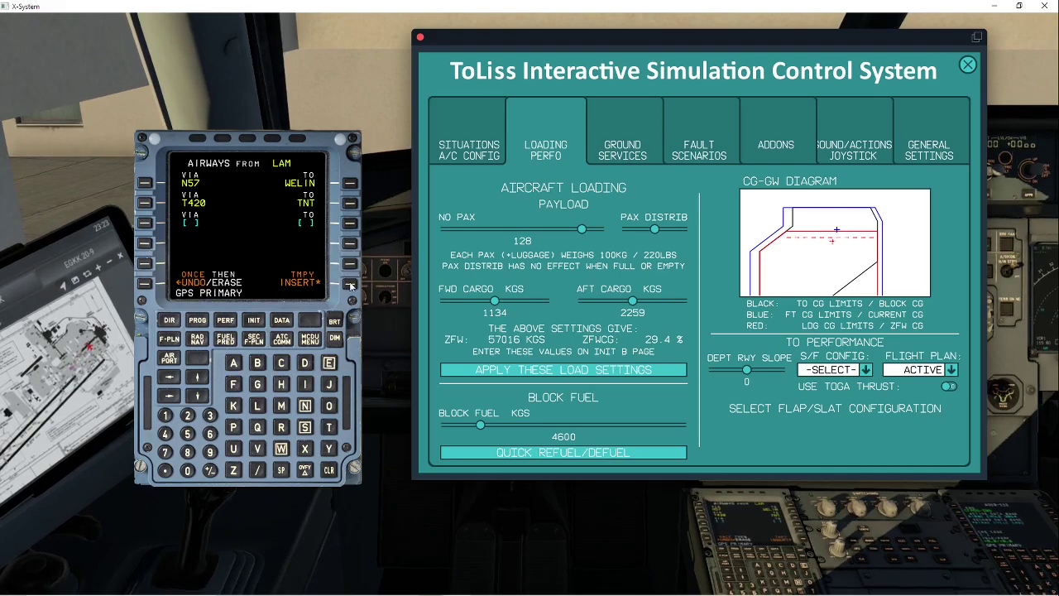
pyautogui.click(351, 285)
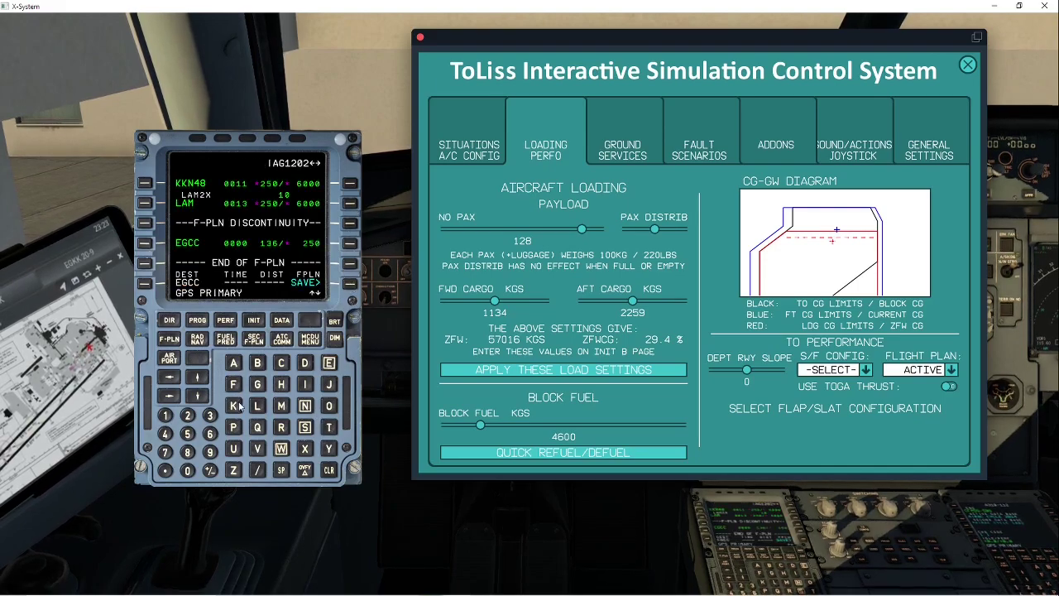
# Select the ILS05R approach for the arrival at EGCC in the MCDU flight plan.
pyautogui.click(199, 377)
pyautogui.click(199, 377)
pyautogui.click(198, 376)
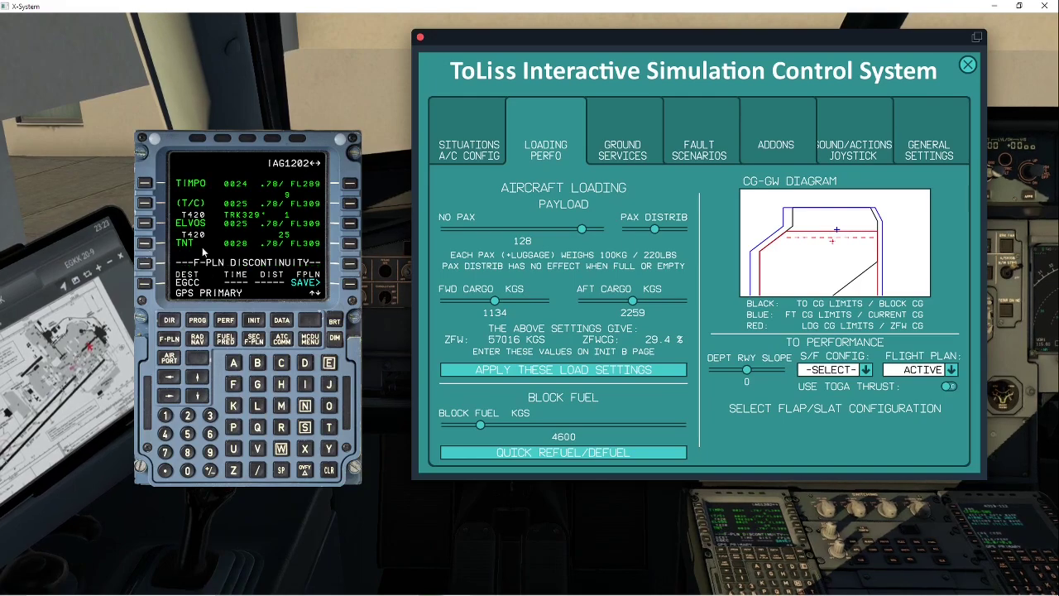
pyautogui.click(199, 377)
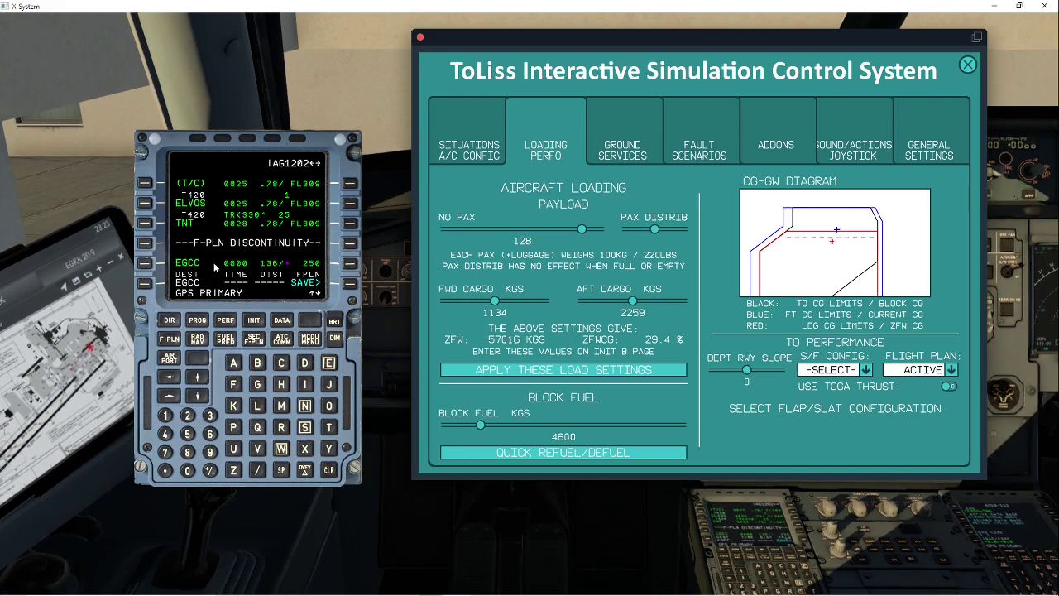
pyautogui.click(145, 264)
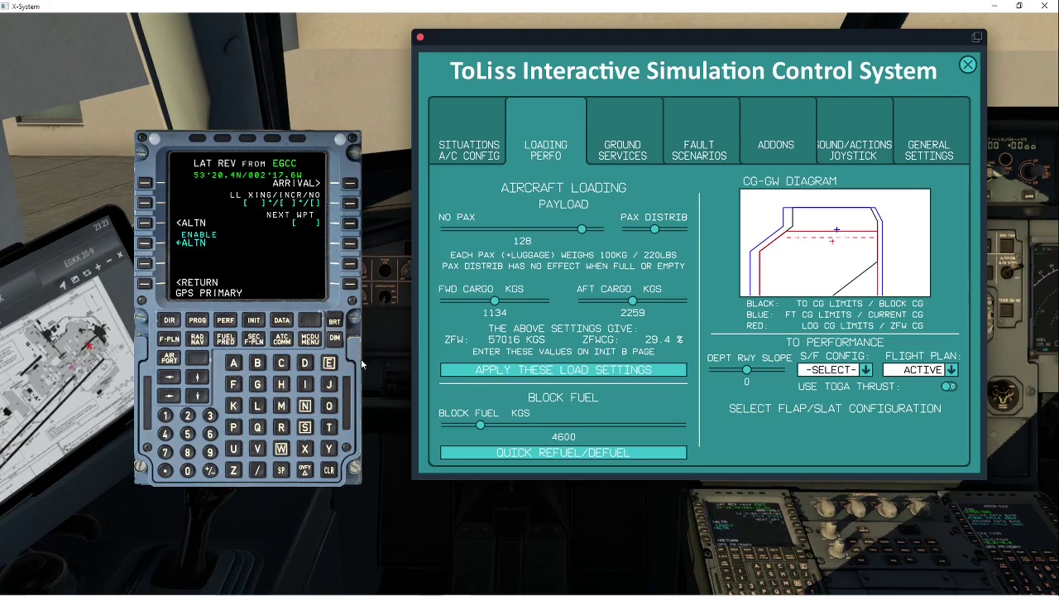
pyautogui.click(349, 183)
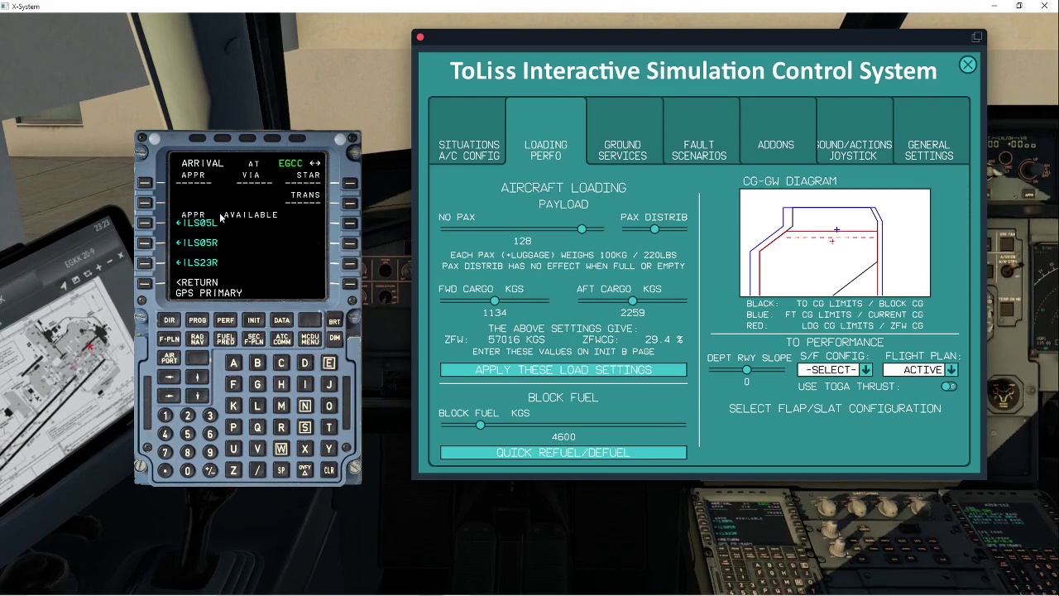
pyautogui.click(147, 243)
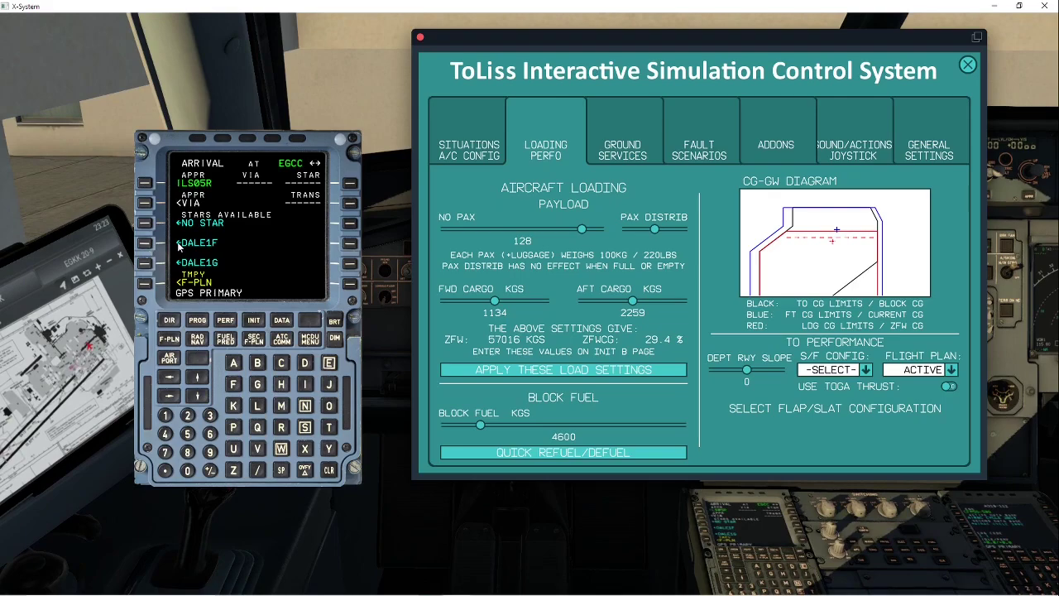
# Select the DAYN2A STAR for EGCC and insert the arrival into the active flight plan.
pyautogui.click(197, 378)
pyautogui.click(198, 378)
pyautogui.click(199, 378)
pyautogui.click(199, 378)
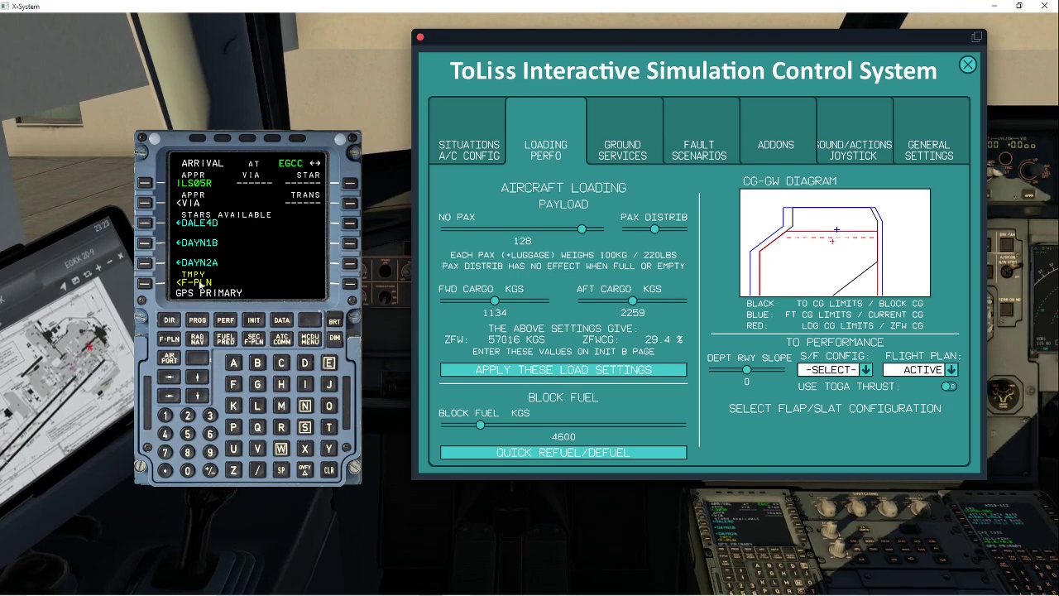
pyautogui.click(148, 264)
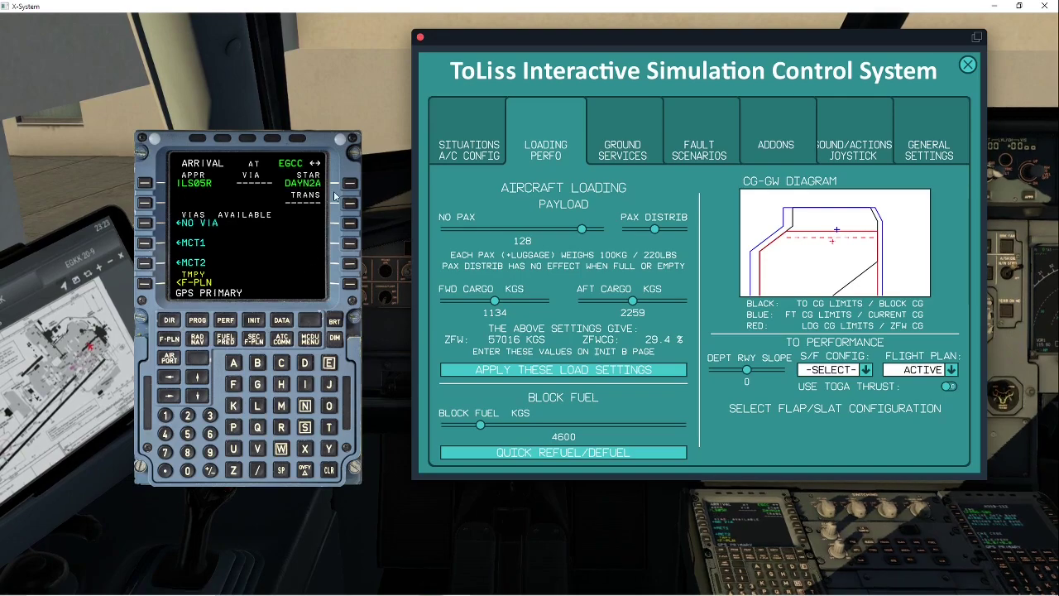
pyautogui.click(145, 283)
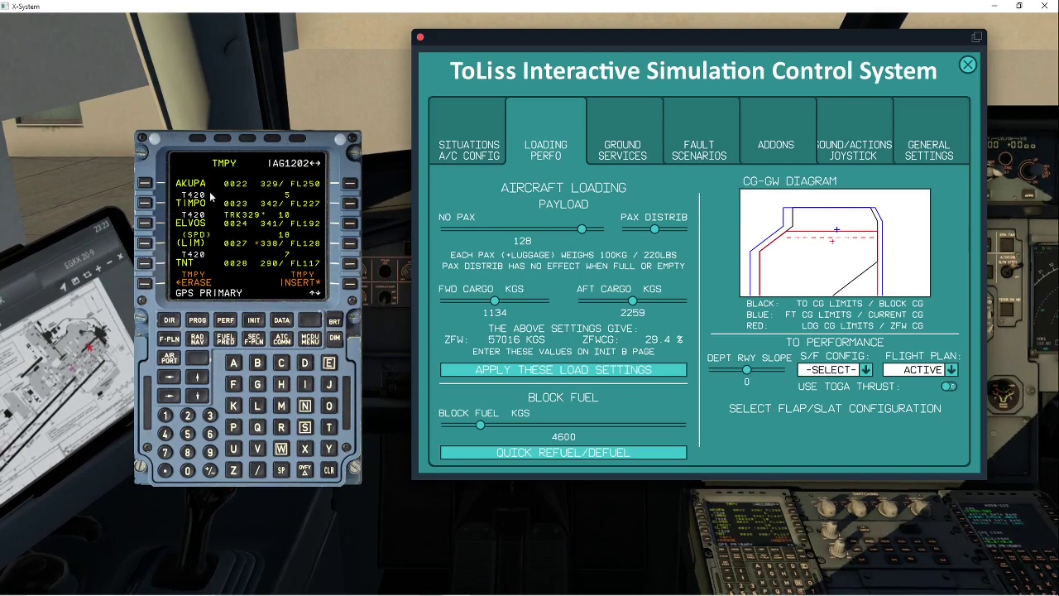
pyautogui.click(350, 283)
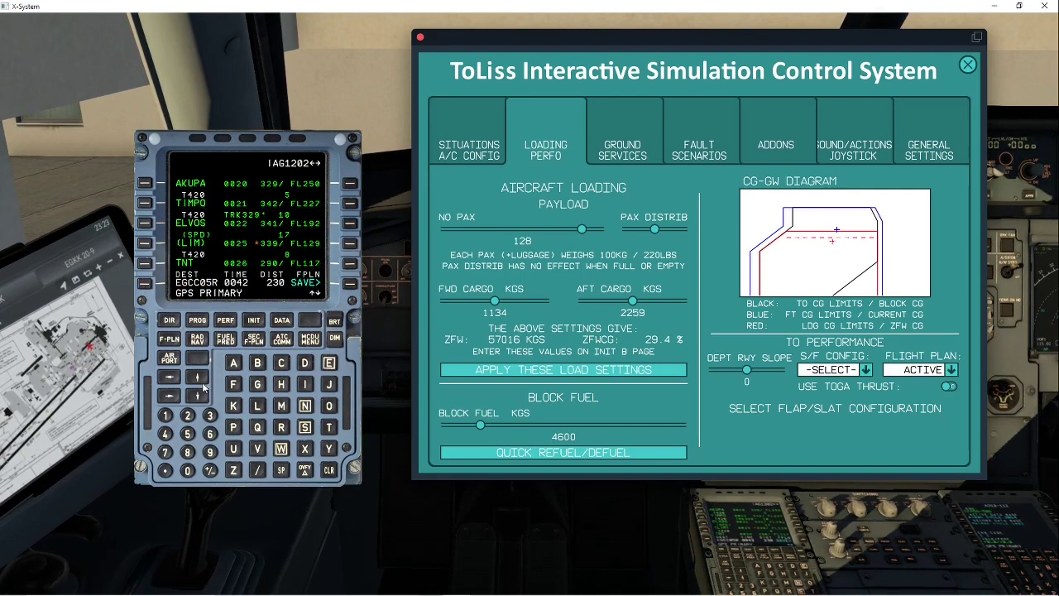
# Review the legs of the completed EGKK to EGCC flight plan on the MCDU.
pyautogui.click(199, 378)
pyautogui.click(202, 379)
pyautogui.click(202, 379)
pyautogui.click(203, 380)
pyautogui.click(203, 379)
pyautogui.click(198, 396)
pyautogui.click(198, 396)
pyautogui.click(199, 396)
pyautogui.click(199, 396)
pyautogui.click(198, 397)
pyautogui.click(198, 396)
pyautogui.click(199, 396)
pyautogui.click(198, 396)
pyautogui.click(198, 396)
pyautogui.click(199, 397)
pyautogui.click(198, 397)
pyautogui.click(199, 397)
pyautogui.click(199, 396)
pyautogui.click(198, 396)
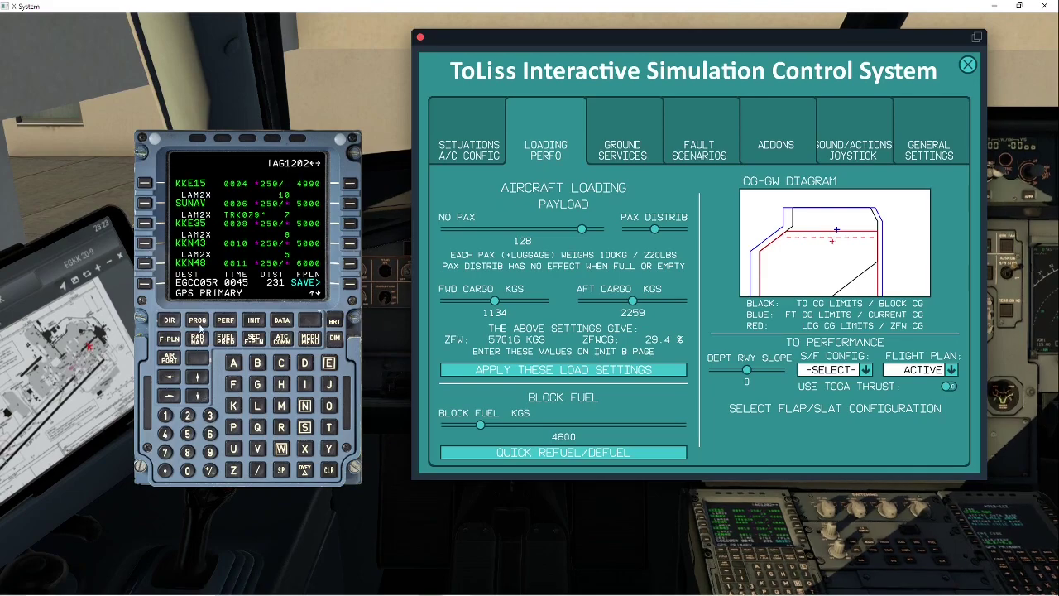
# Open the MCDU take-off performance page and calculate the take-off performance for slat/flap configuration 1+F.
pyautogui.click(225, 319)
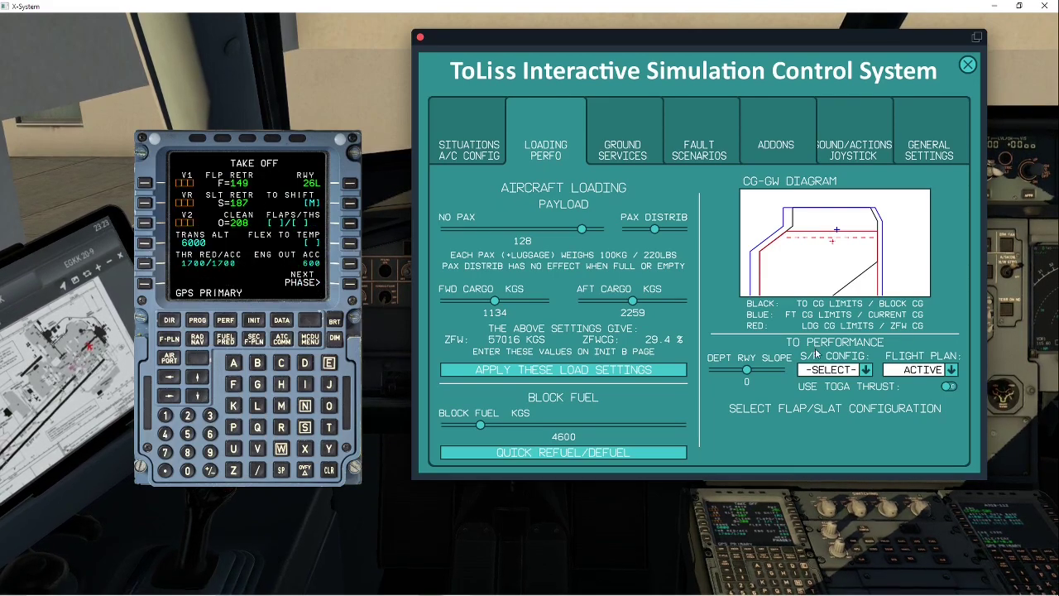
pyautogui.click(865, 371)
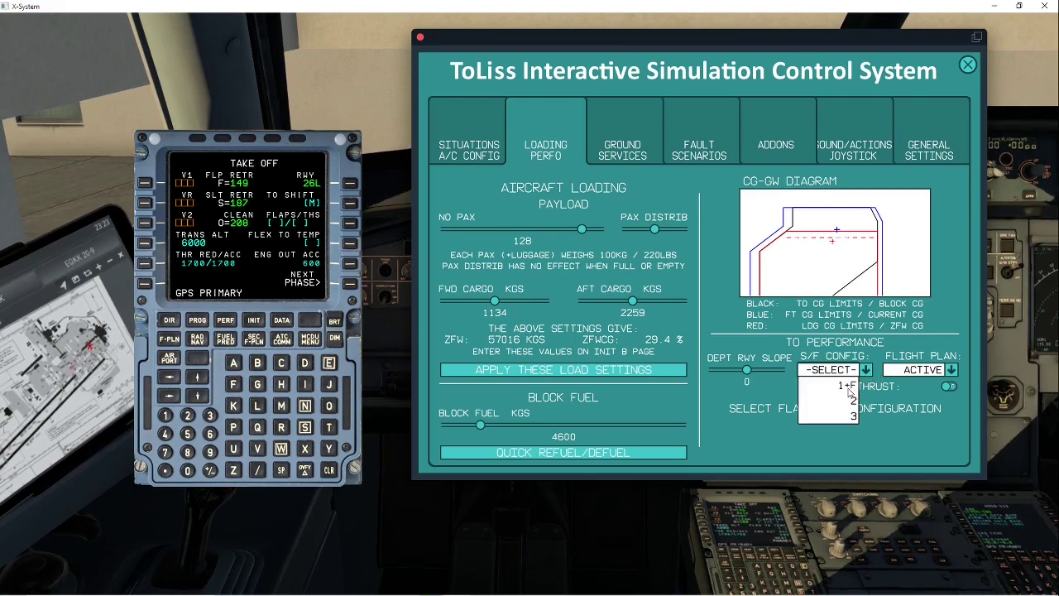
pyautogui.click(848, 386)
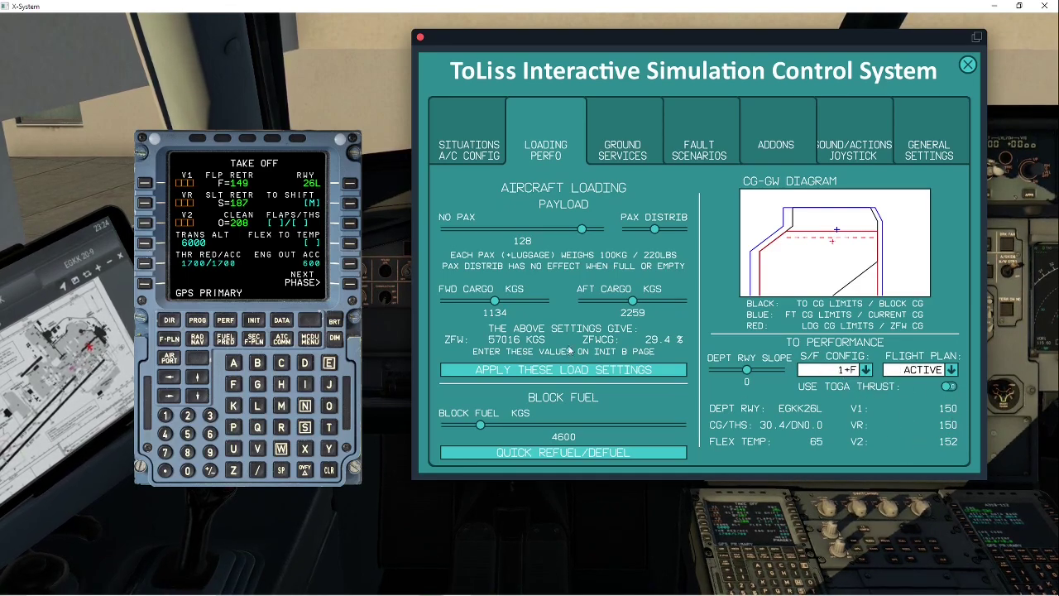
# Enter V1 as 150 and VR as 150 on the MCDU take-off performance page.
pyautogui.click(166, 416)
pyautogui.click(188, 470)
pyautogui.click(146, 183)
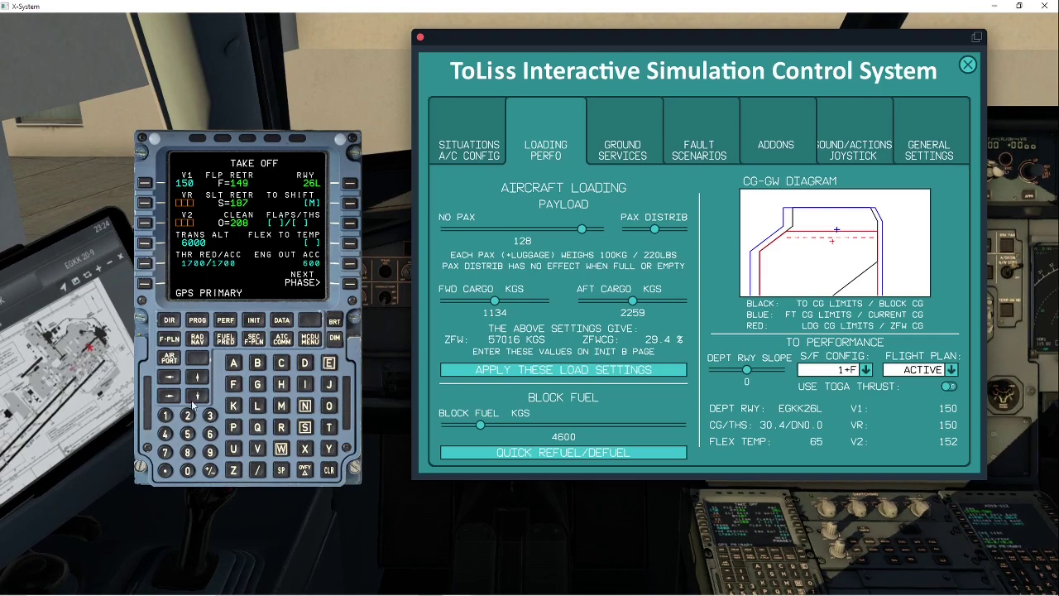
pyautogui.click(166, 416)
pyautogui.click(190, 469)
pyautogui.click(146, 202)
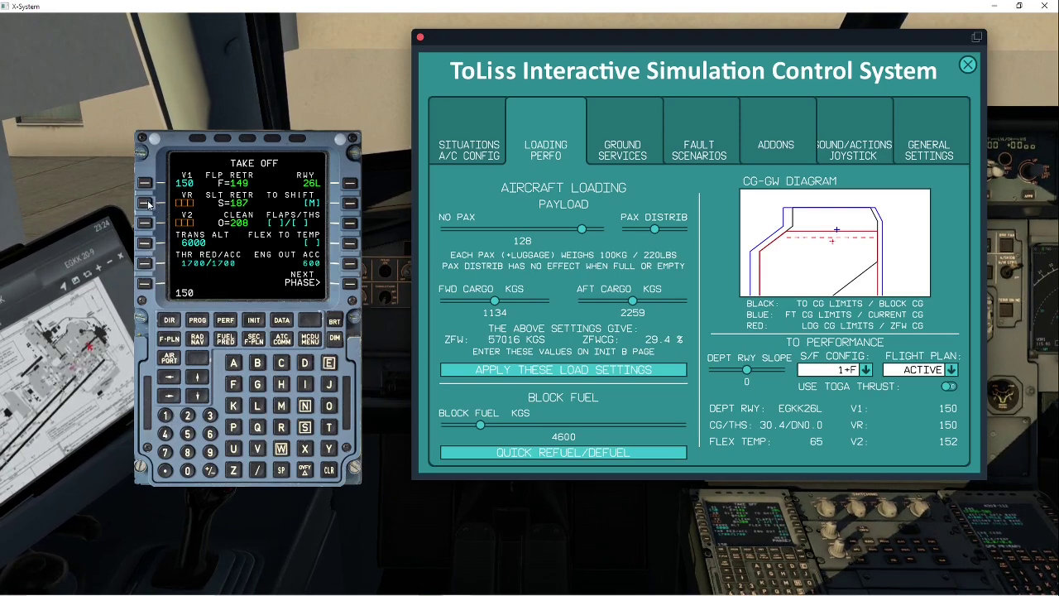
# Set V2 to 152, flaps to 1 and the flex temperature to 65 on the MCDU take-off page.
pyautogui.click(166, 415)
pyautogui.click(188, 433)
pyautogui.click(188, 415)
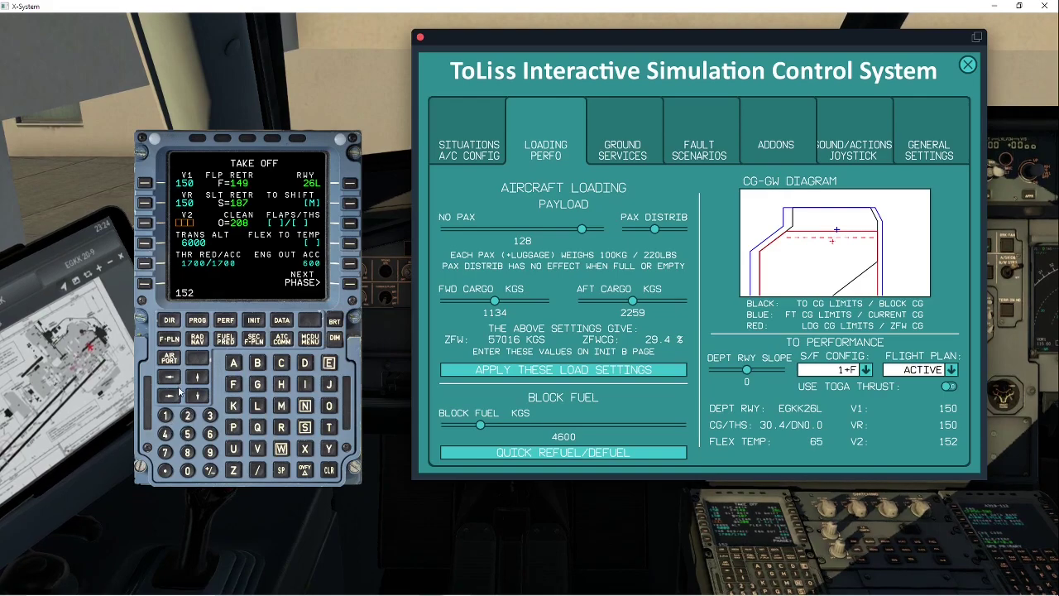
pyautogui.click(147, 223)
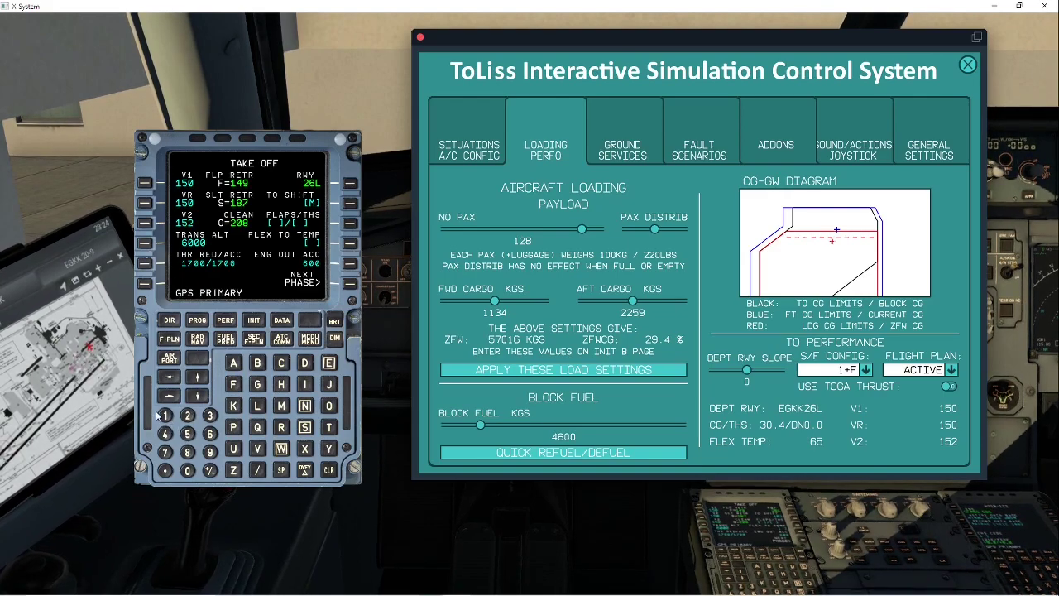
pyautogui.click(166, 415)
pyautogui.click(351, 223)
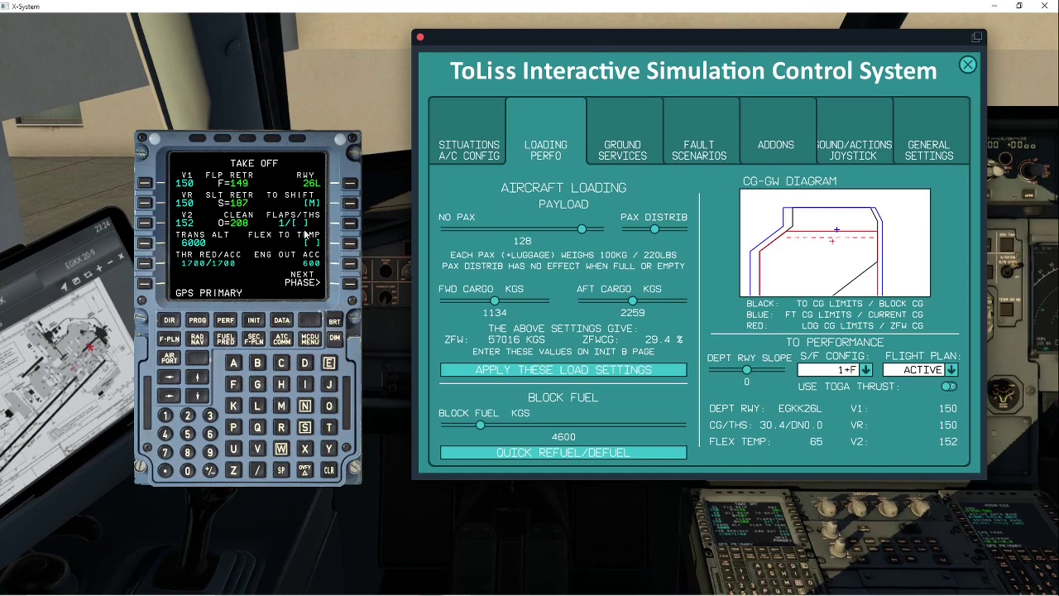
pyautogui.moveTo(704, 532); pyautogui.dragTo(720, 567)
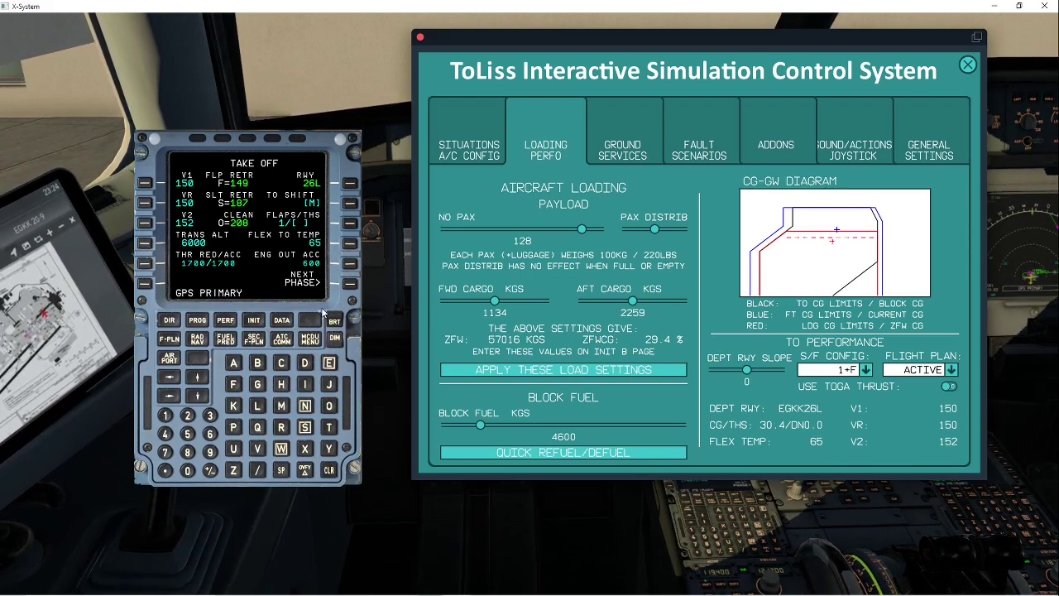
# Return the MCDU to the flight plan page and close the ToLiss control window and the pop-up MCDU.
pyautogui.click(171, 339)
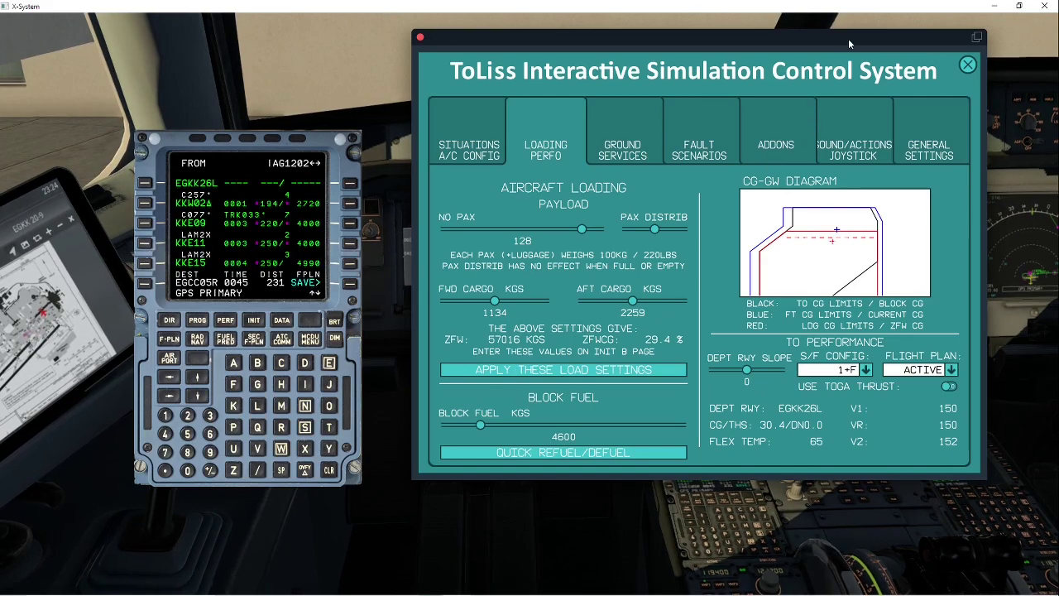
pyautogui.click(421, 36)
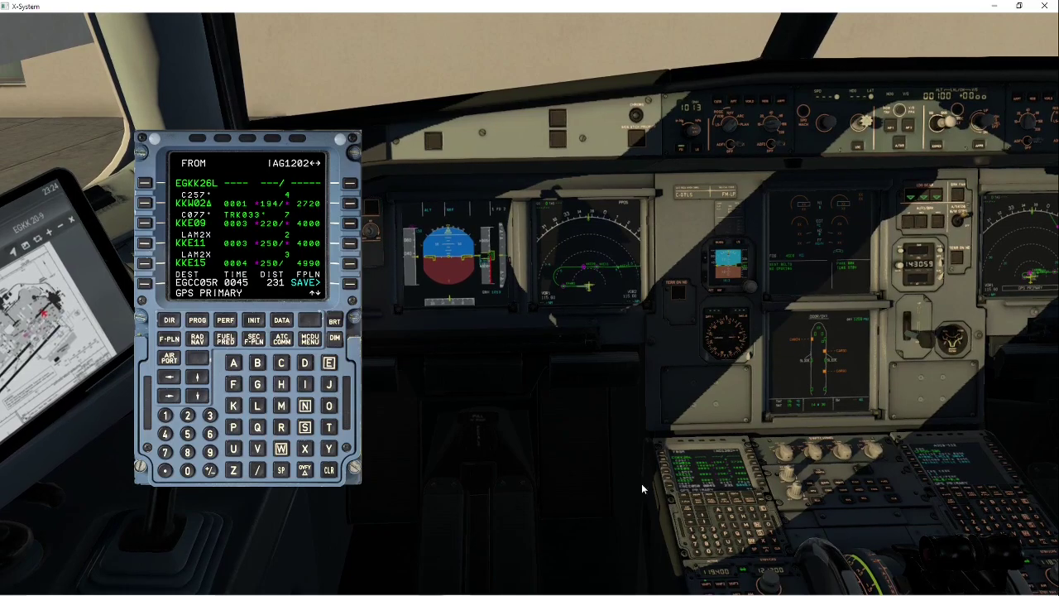
pyautogui.click(686, 468)
# Check the programmed route in PLAN mode on the captain's navigation display and return the display to ARC mode.
pyautogui.moveTo(474, 359); pyautogui.dragTo(557, 288)
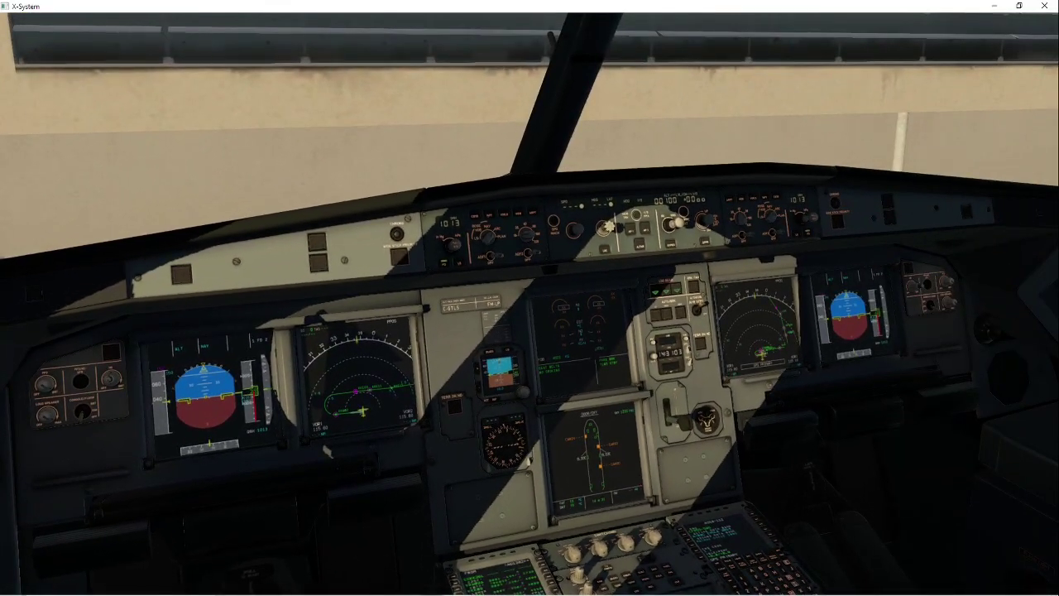
pyautogui.scroll(-1, 488, 238)
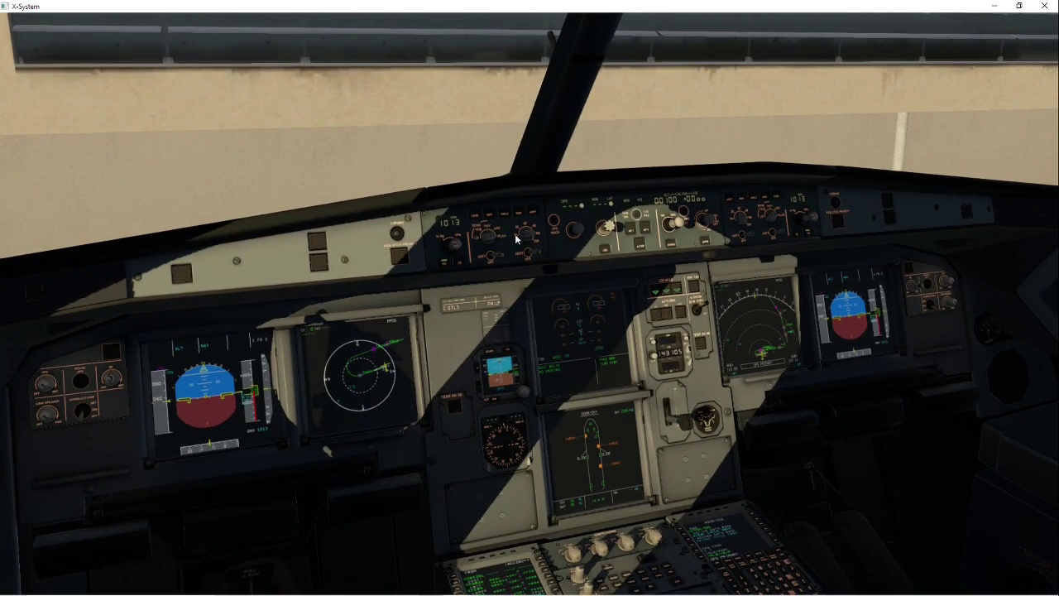
pyautogui.moveTo(486, 386); pyautogui.dragTo(486, 433)
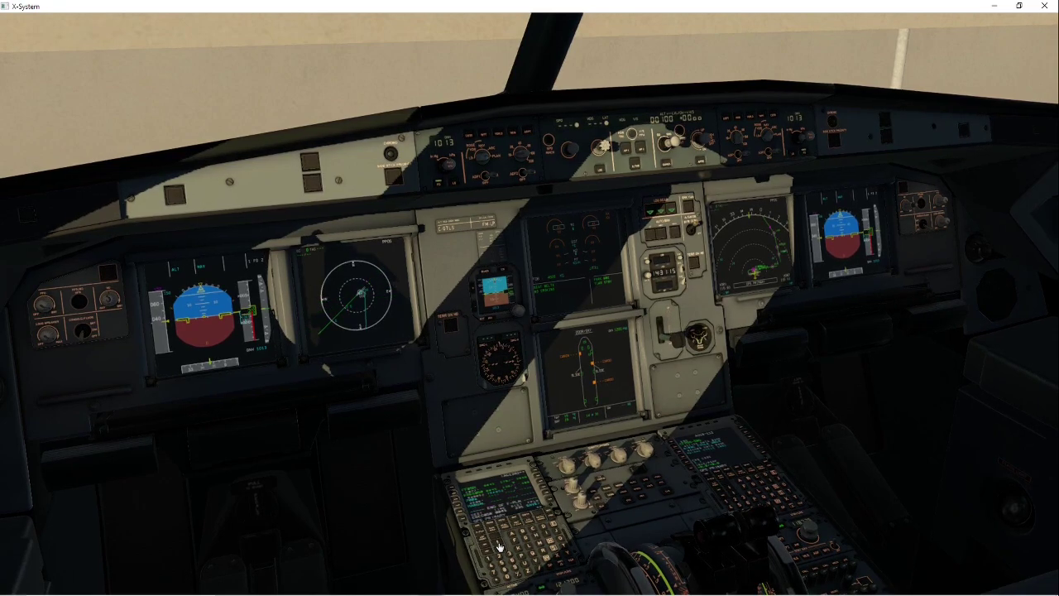
pyautogui.click(478, 161)
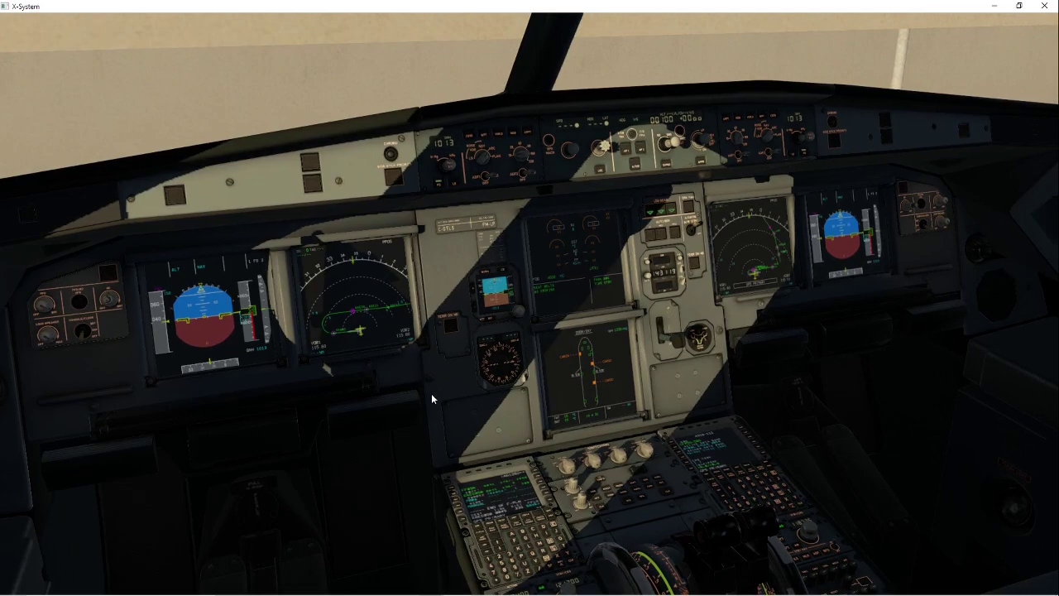
# Set the selected altitude on the FCU to 31000 ft.
pyautogui.moveTo(557, 234); pyautogui.dragTo(612, 225)
pyautogui.scroll(5, 581, 228)
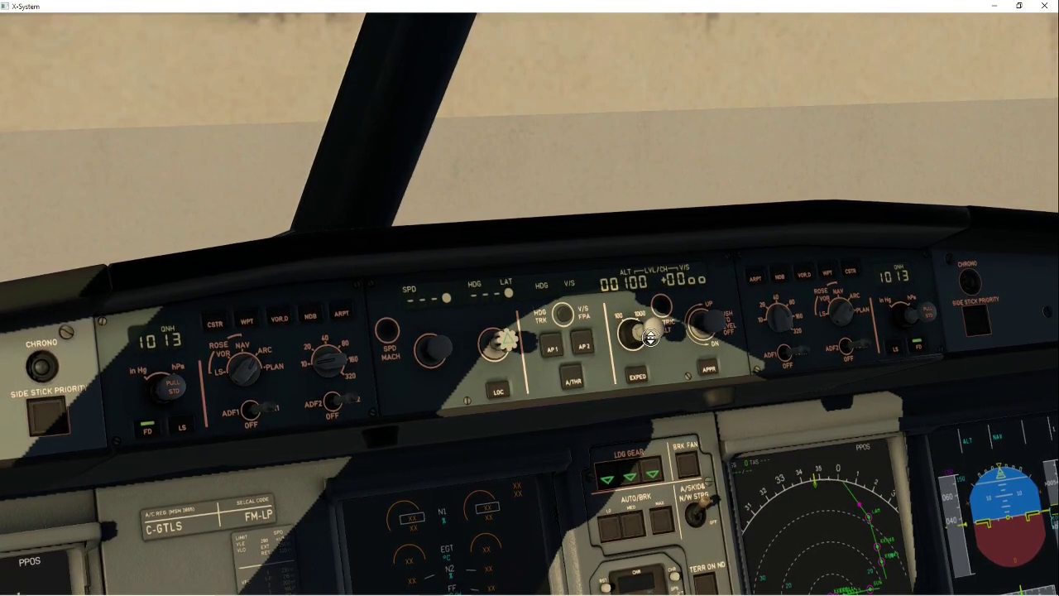
pyautogui.scroll(20, 651, 337)
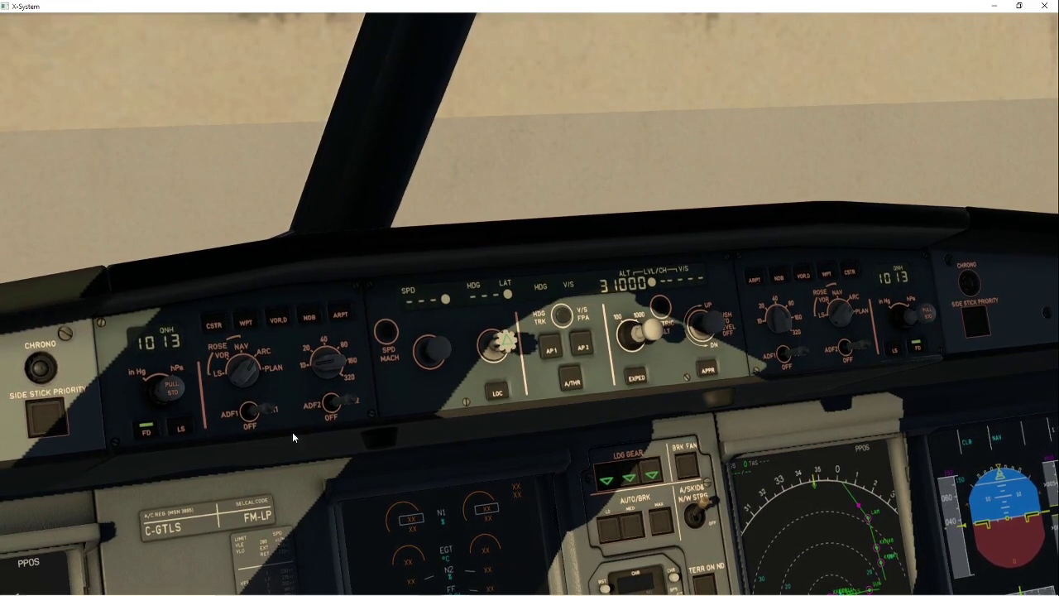
pyautogui.scroll(-3, 447, 432)
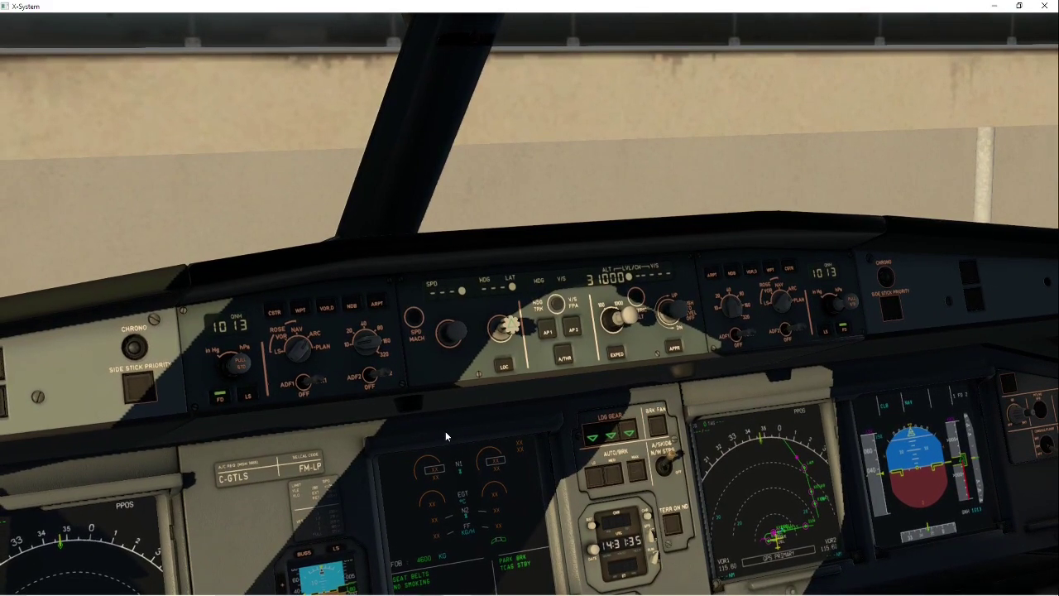
pyautogui.scroll(-3, 450, 434)
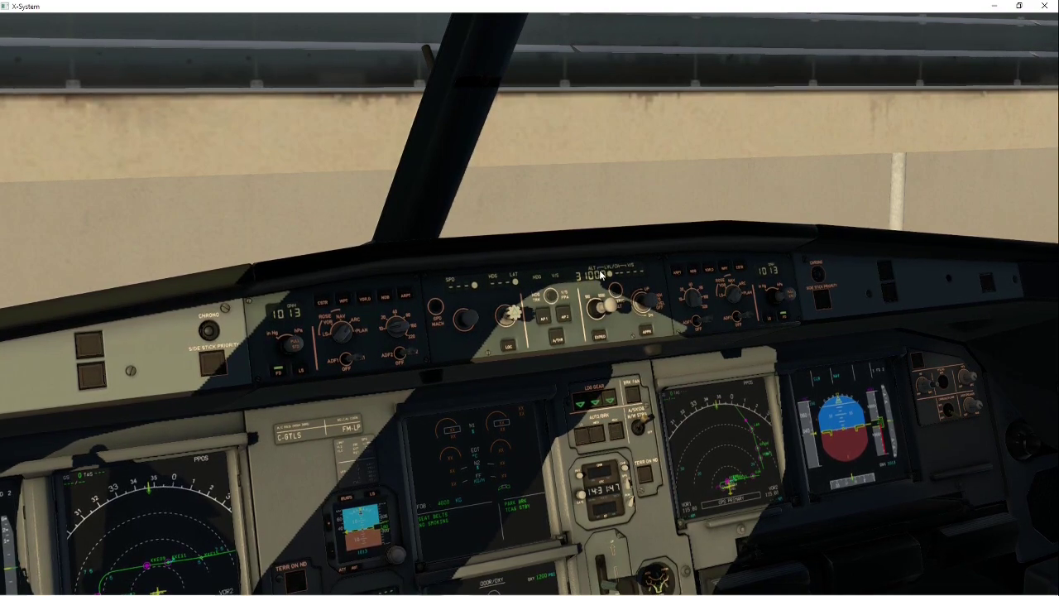
# Switch on the APU master switch on the overhead panel.
pyautogui.moveTo(429, 350); pyautogui.dragTo(615, 405)
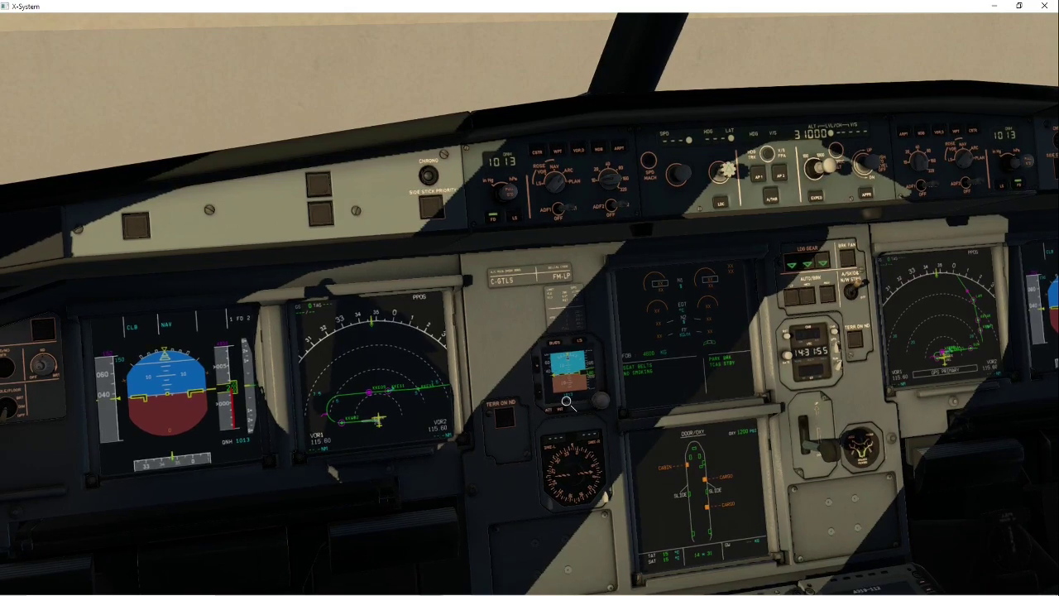
pyautogui.scroll(-5, 520, 393)
pyautogui.moveTo(520, 393); pyautogui.dragTo(488, 410)
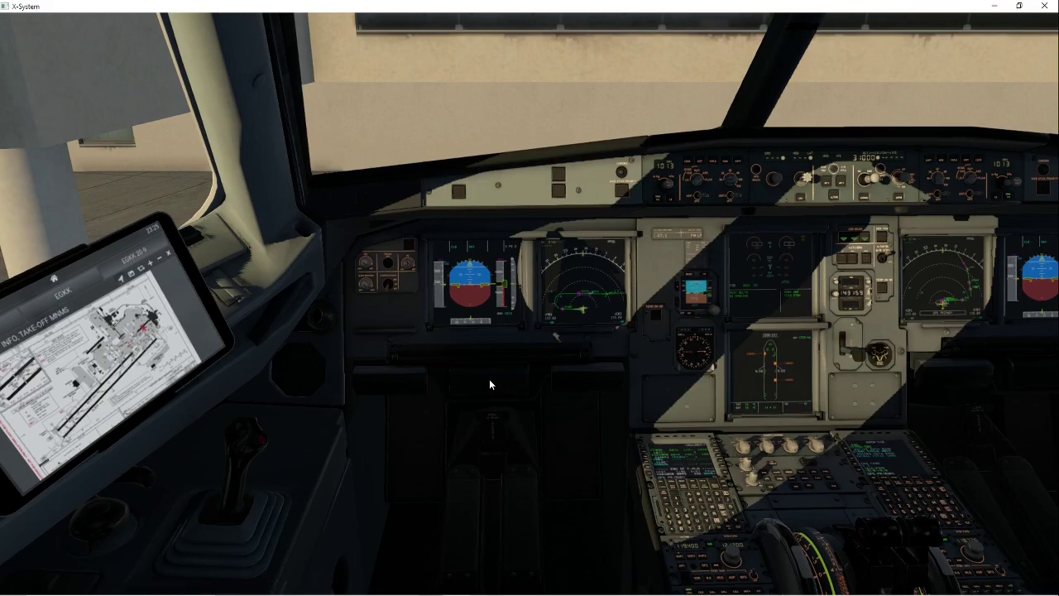
pyautogui.press('2')
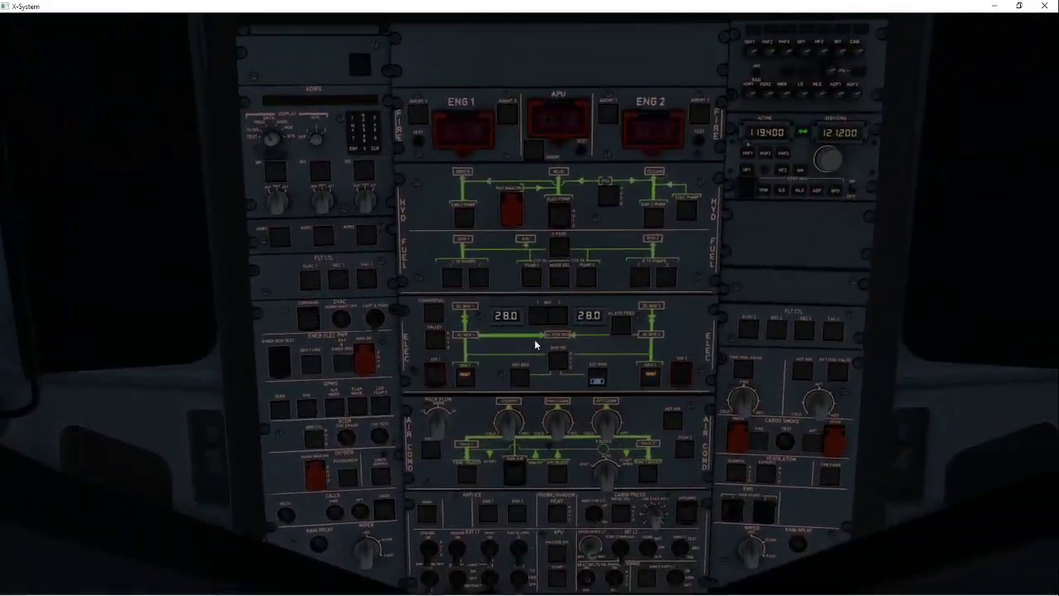
pyautogui.moveTo(535, 340); pyautogui.dragTo(541, 384)
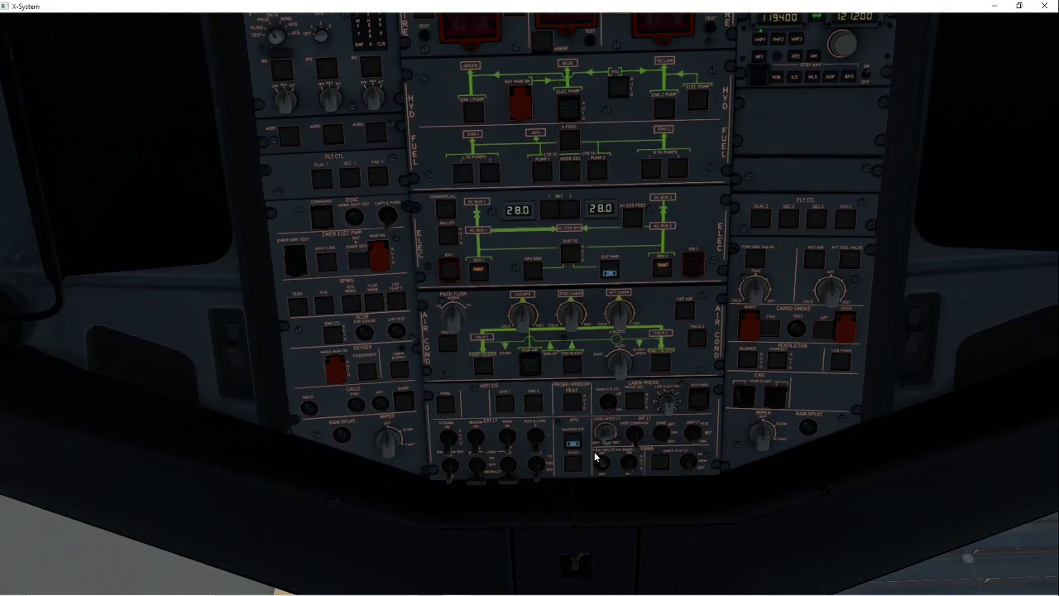
# Check the APU page on the lower ECAM display and start the APU from the overhead panel.
pyautogui.press('1')
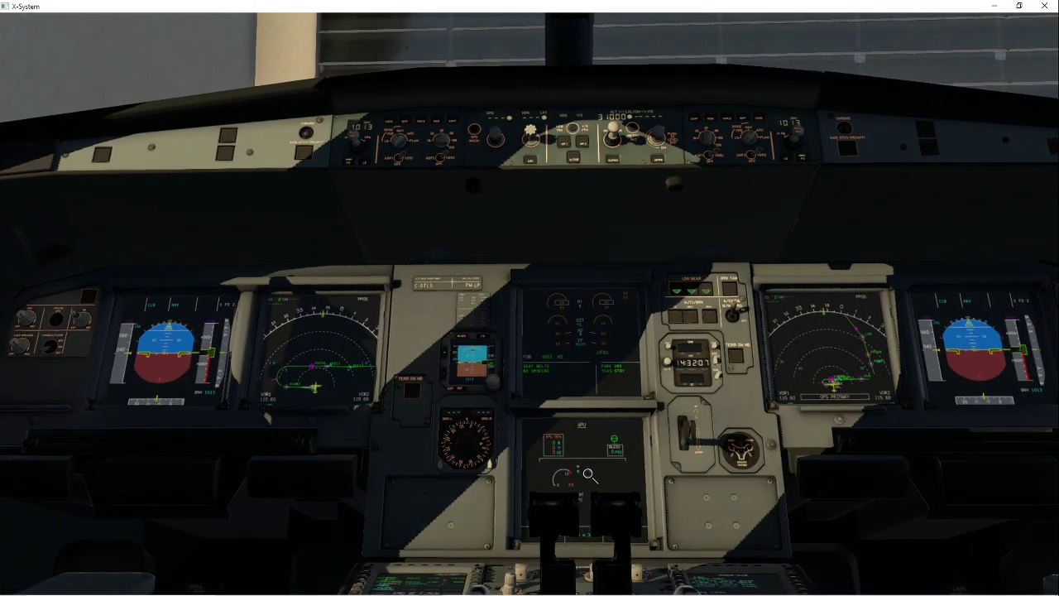
pyautogui.press('Up')
pyautogui.press('f')
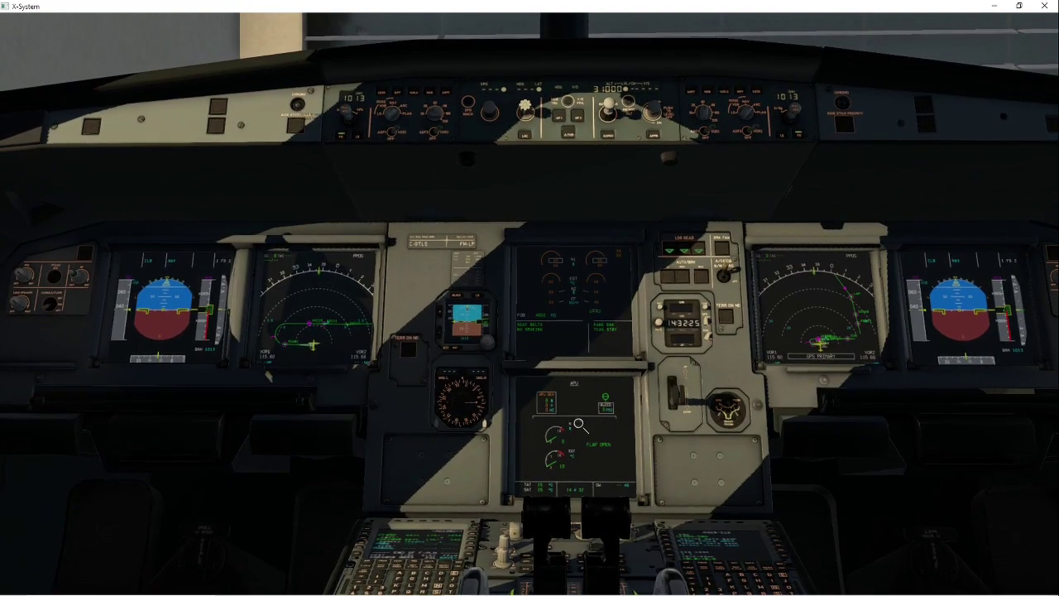
pyautogui.press('2')
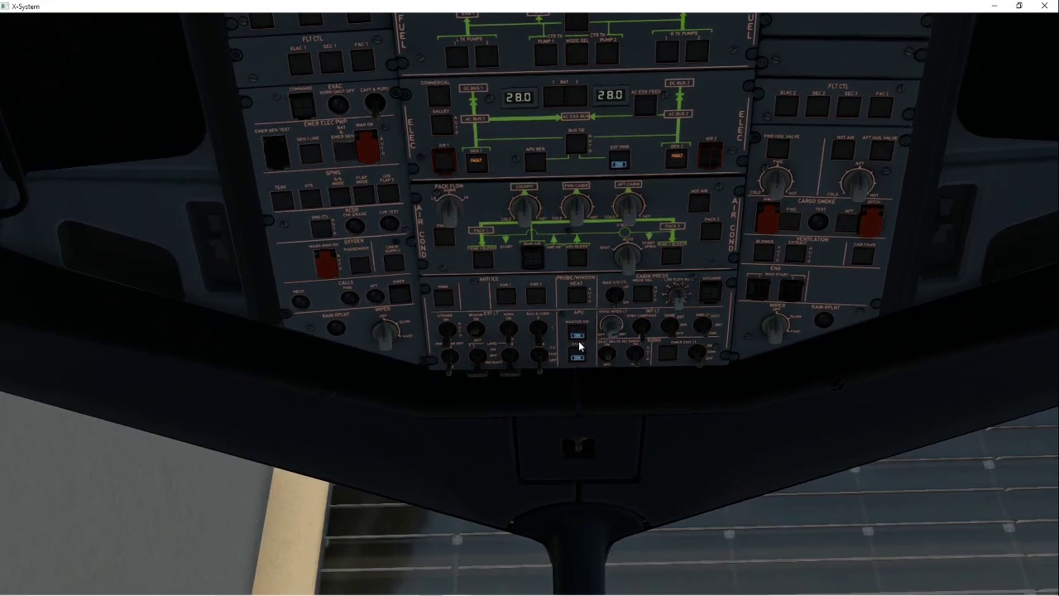
pyautogui.moveTo(587, 355); pyautogui.dragTo(586, 473)
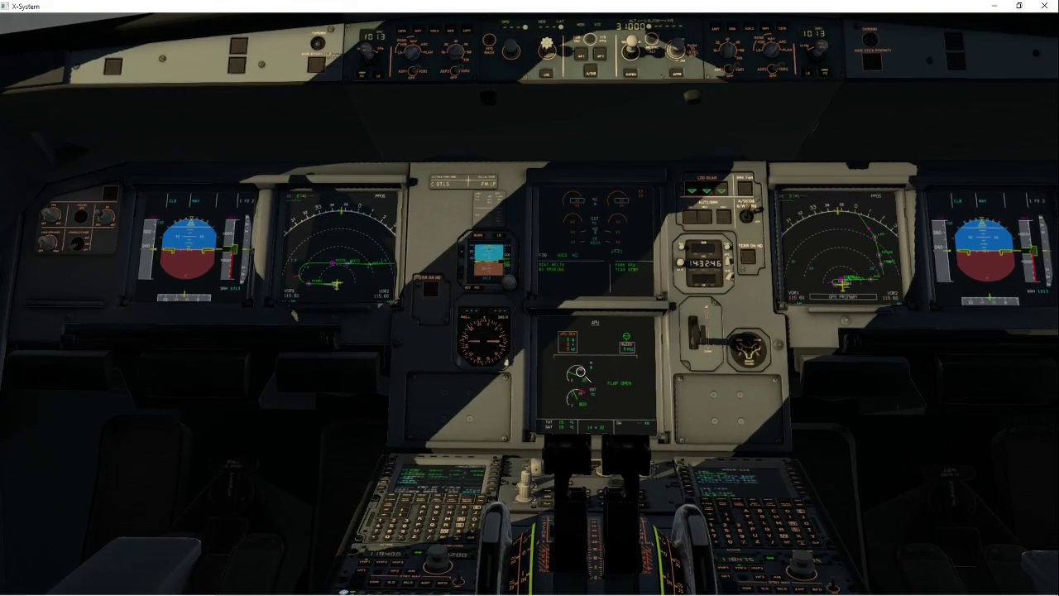
# Pre-plan a Better Pushback route curving from the stand onto the taxiway centreline with the tail toward stand 20, and accept the plan.
pyautogui.press('KP_1')
pyautogui.moveTo(590, 399); pyautogui.dragTo(591, 381)
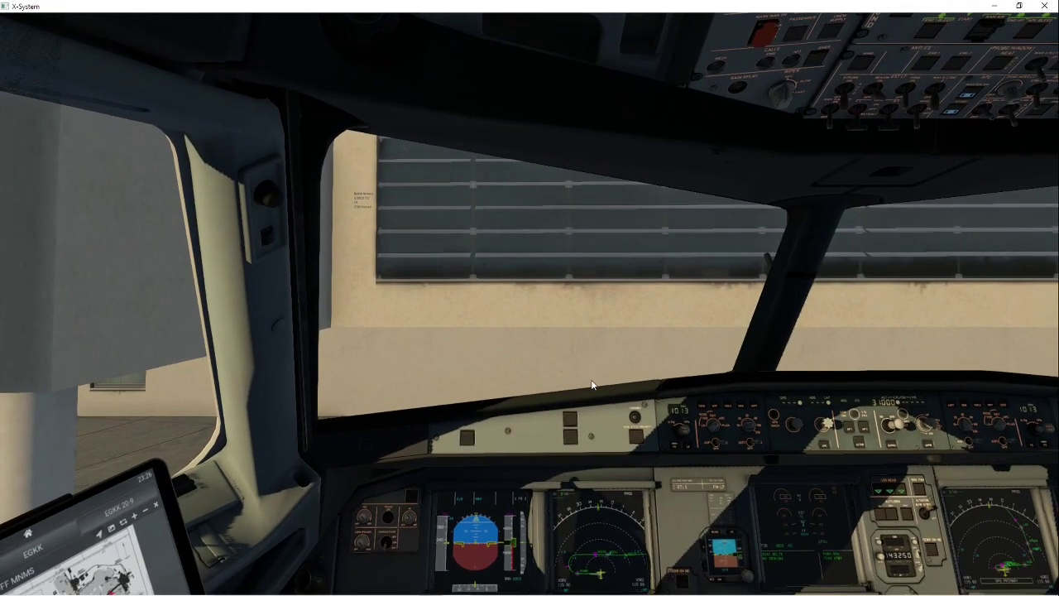
pyautogui.click(150, 22)
pyautogui.moveTo(199, 95)
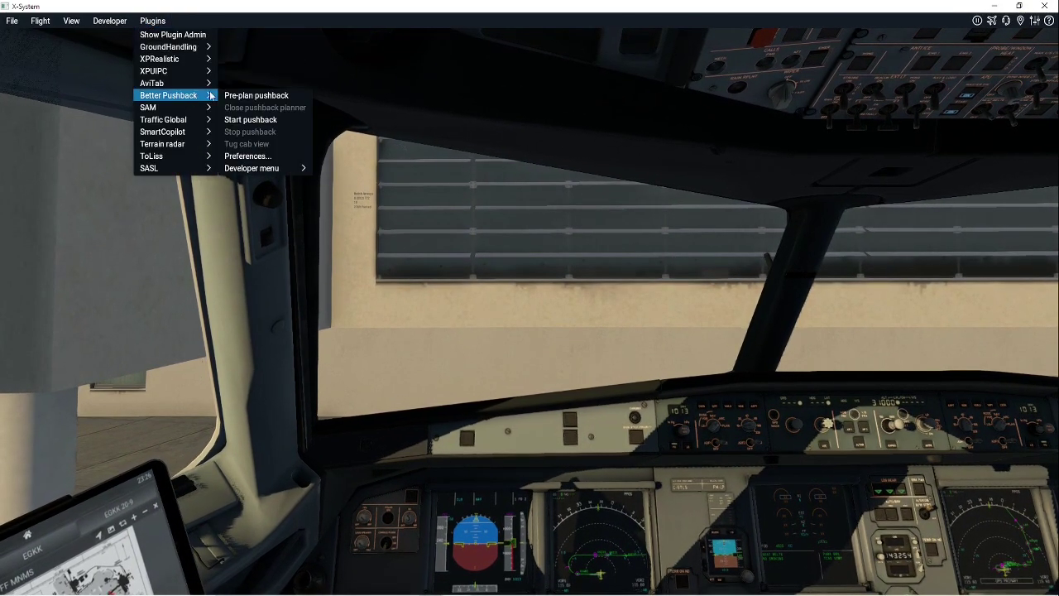
pyautogui.click(235, 98)
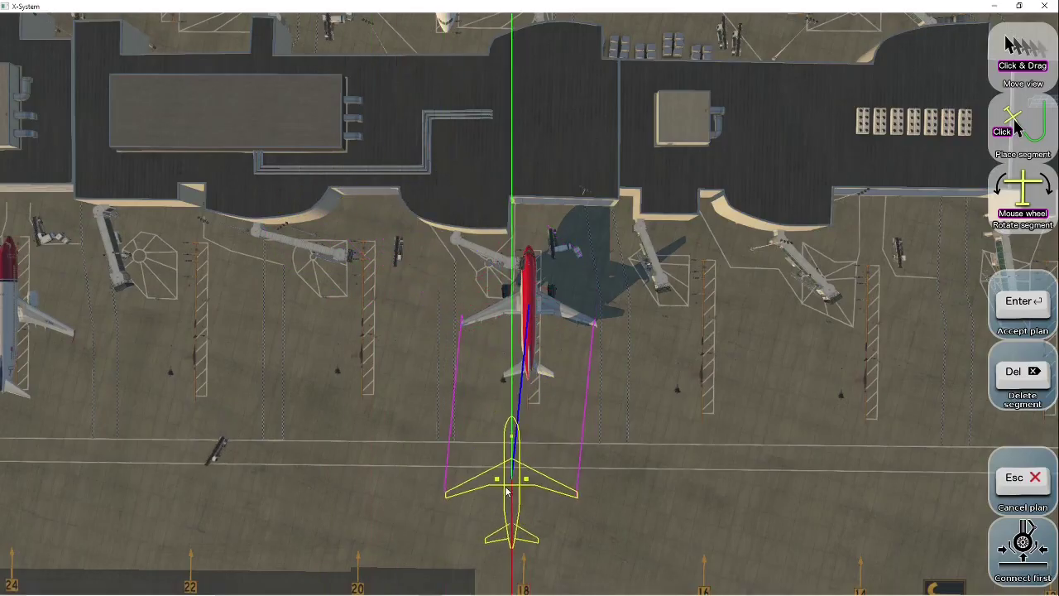
pyautogui.scroll(10, 497, 443)
pyautogui.press('Down')
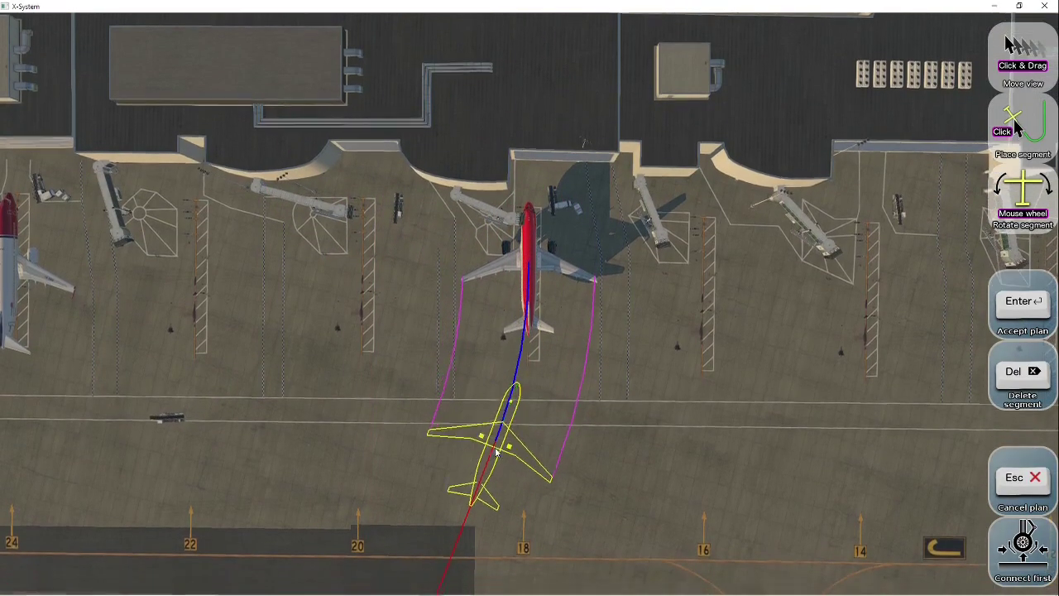
pyautogui.scroll(-5, 429, 482)
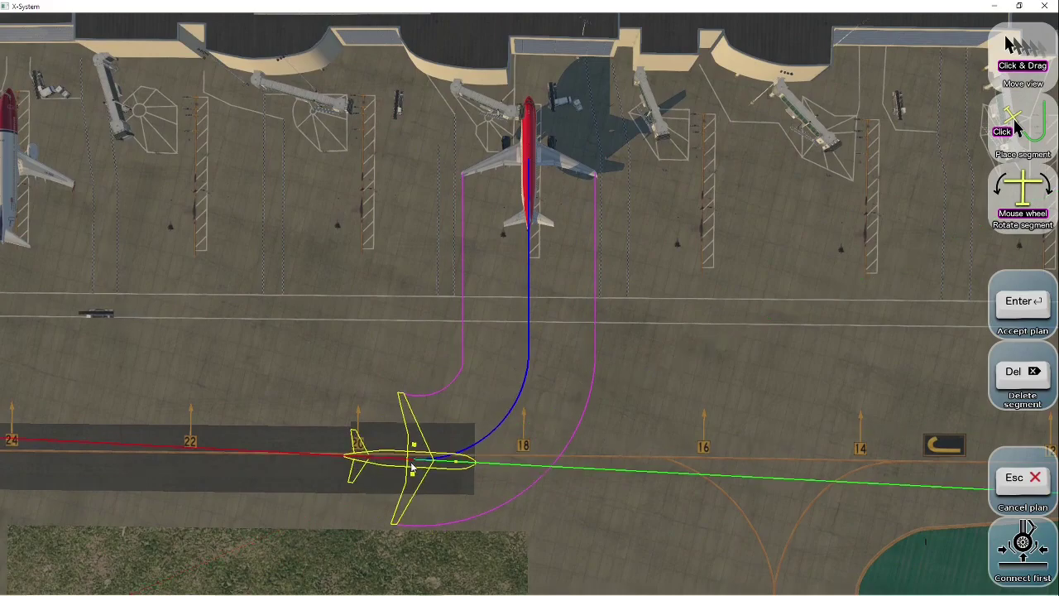
pyautogui.click(406, 461)
pyautogui.press('Return')
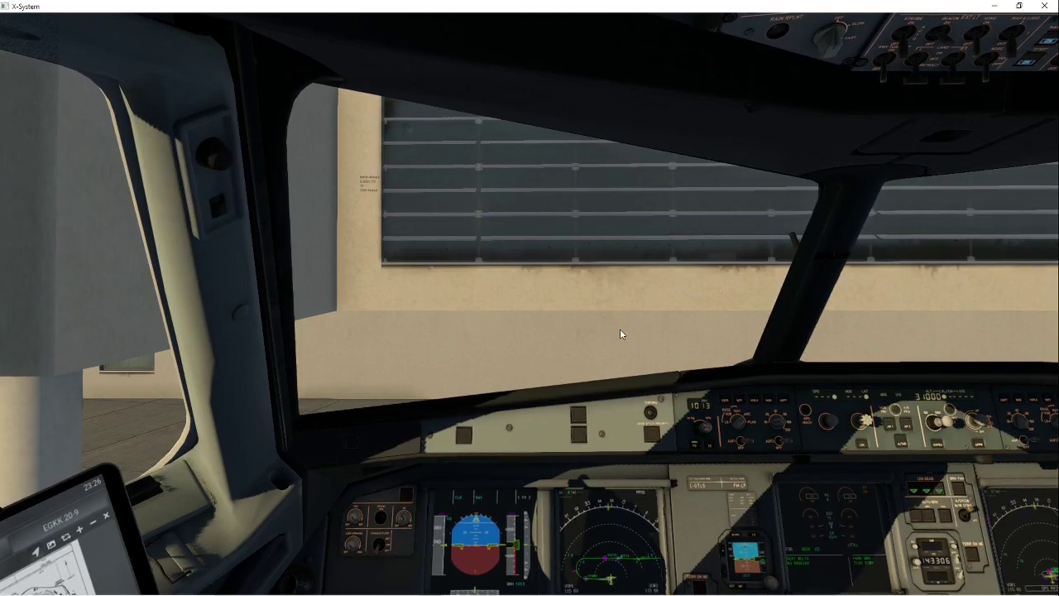
# Set the transponder code to 6523 on the centre pedestal.
pyautogui.moveTo(621, 332); pyautogui.dragTo(663, 434)
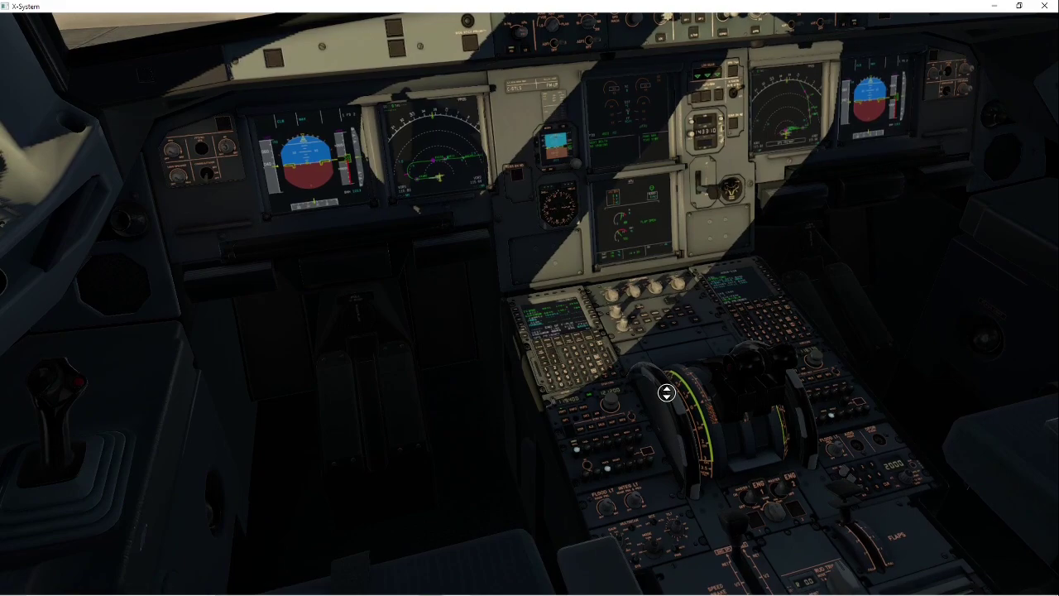
pyautogui.moveTo(875, 494); pyautogui.dragTo(928, 488)
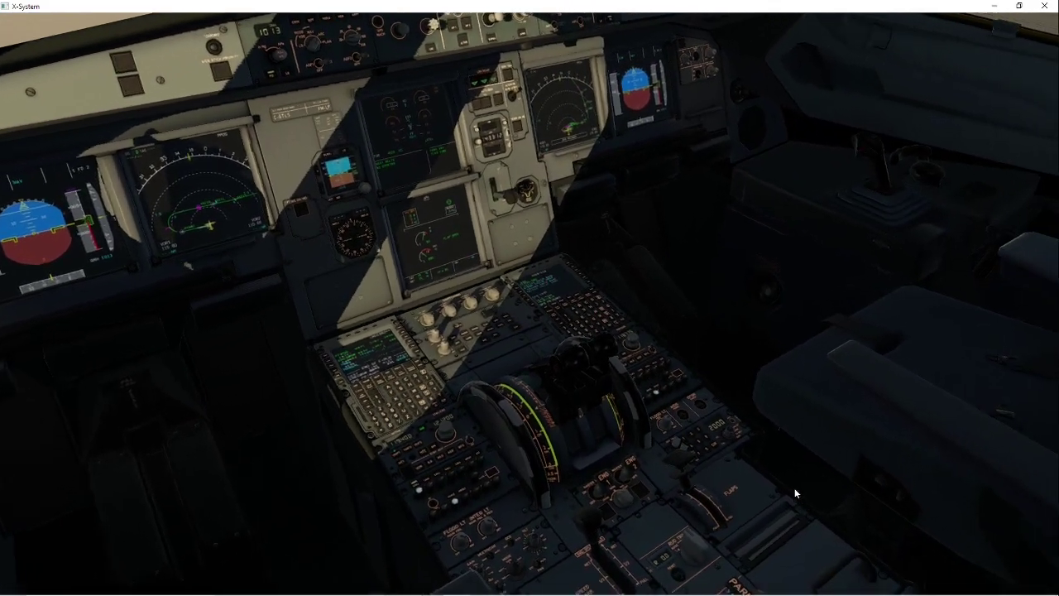
pyautogui.scroll(3, 799, 489)
pyautogui.moveTo(827, 496); pyautogui.dragTo(876, 514)
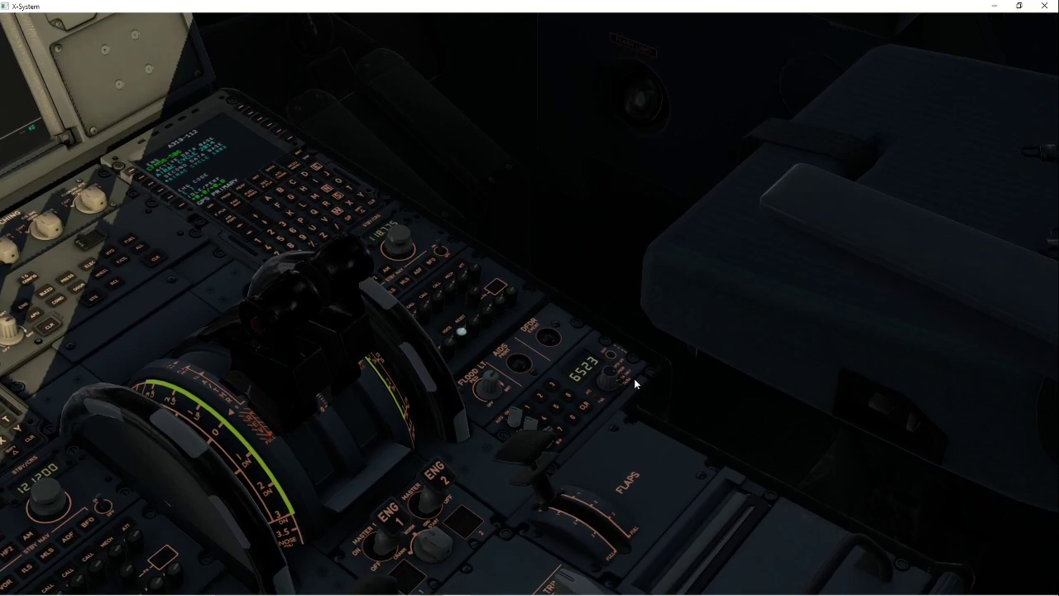
pyautogui.scroll(-3, 625, 471)
pyautogui.scroll(-4, 627, 474)
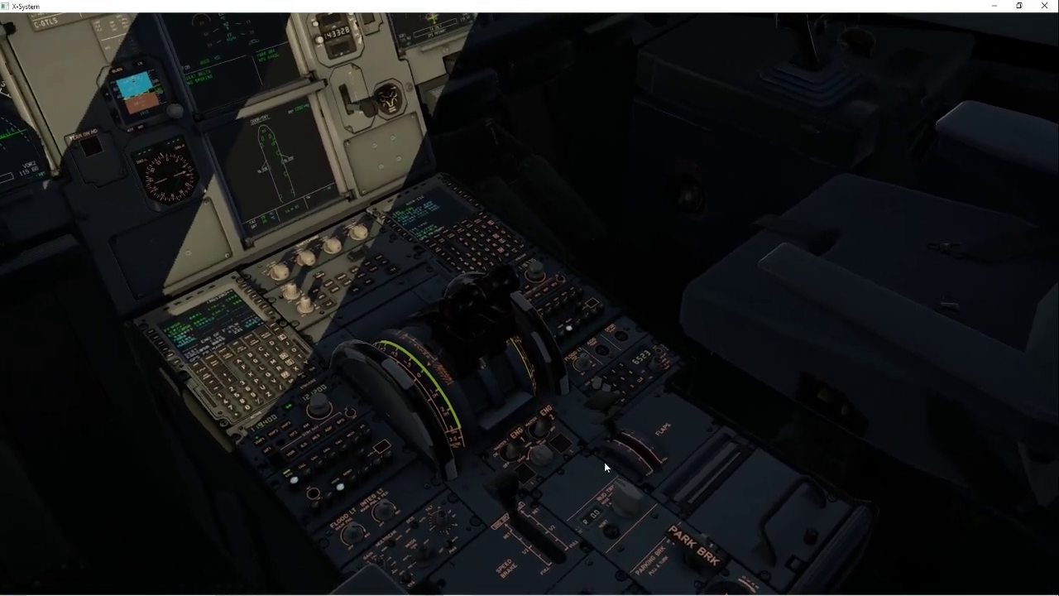
# Switch on the APU bleed and disconnect external power on the overhead panel.
pyautogui.moveTo(575, 444); pyautogui.dragTo(610, 274)
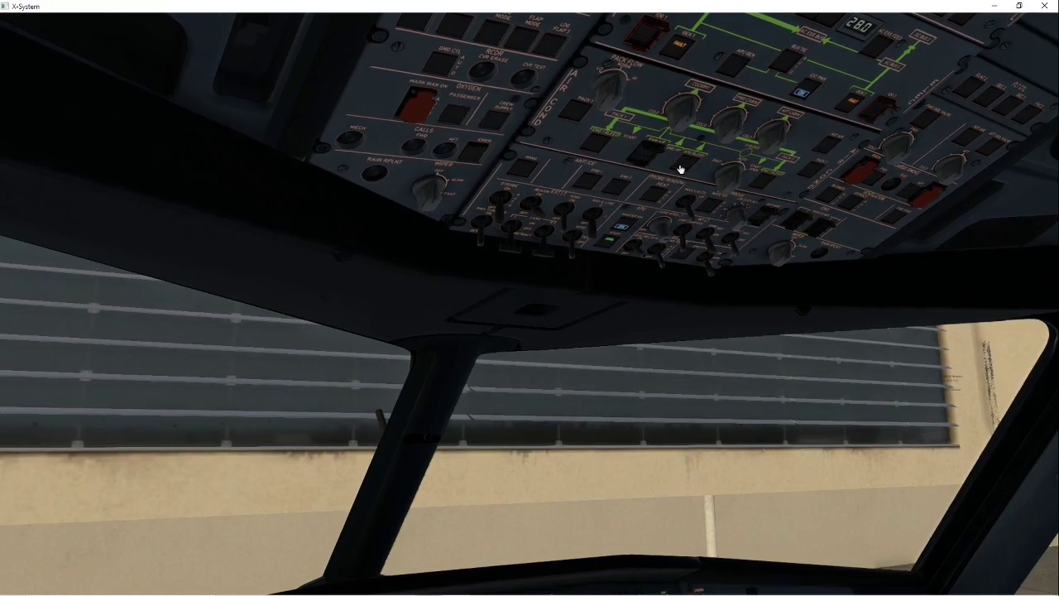
pyautogui.moveTo(678, 169); pyautogui.dragTo(647, 260)
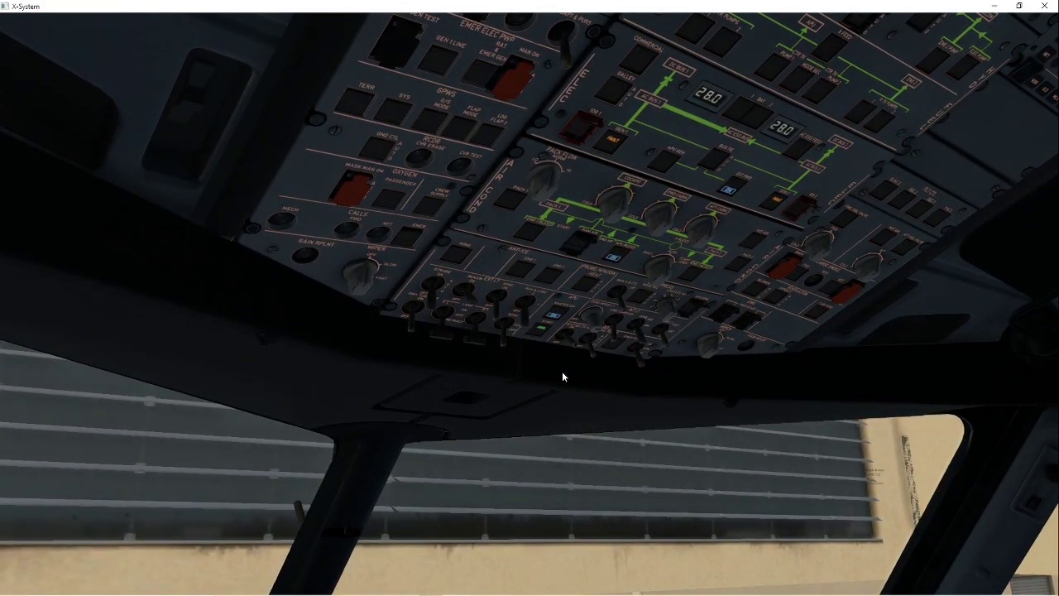
pyautogui.click(726, 190)
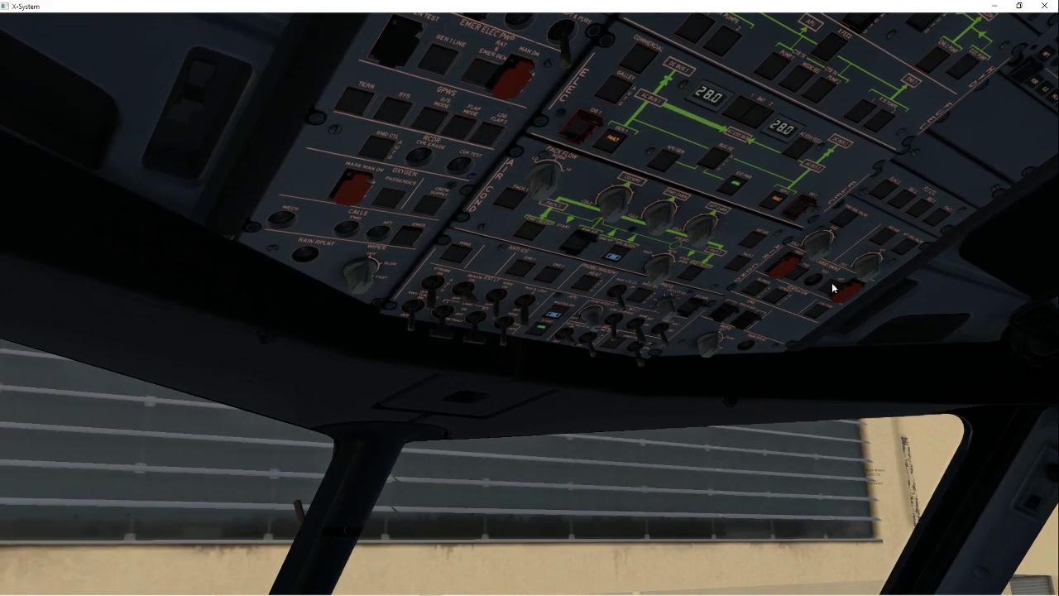
# Start the pre-planned pushback with Better Pushback.
pyautogui.moveTo(818, 281); pyautogui.dragTo(616, 473)
pyautogui.moveTo(790, 364); pyautogui.dragTo(712, 331)
pyautogui.moveTo(307, 19)
pyautogui.click(155, 21)
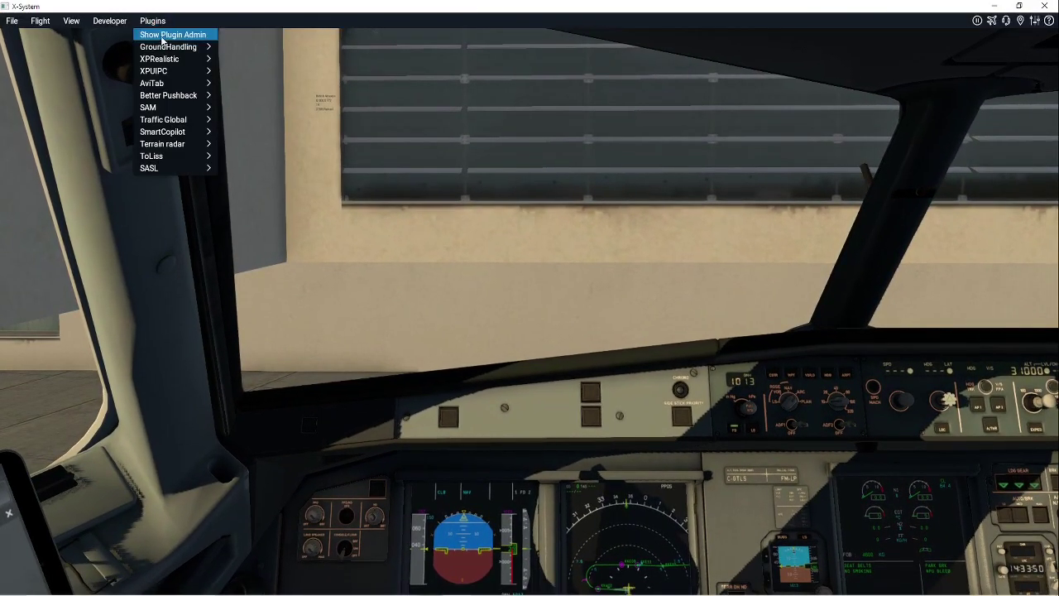
pyautogui.moveTo(177, 98)
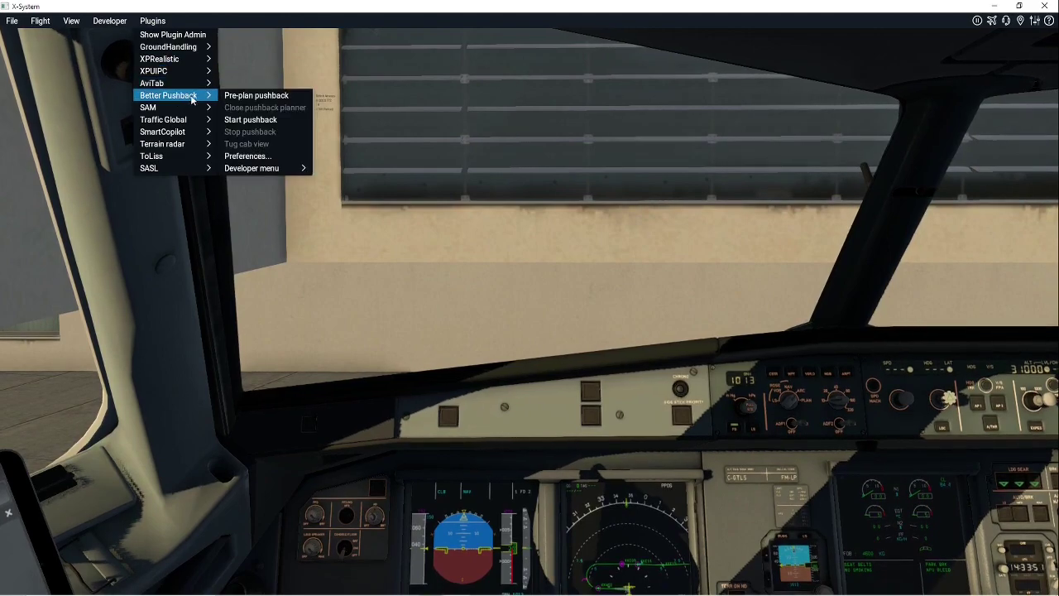
pyautogui.click(277, 121)
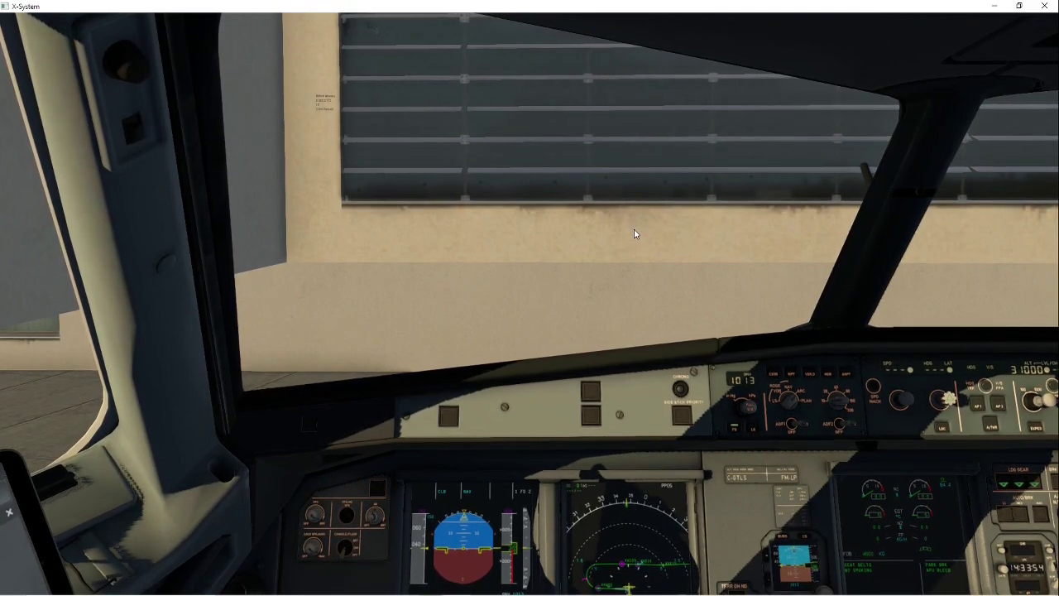
# Turn the engine mode selector on the centre pedestal to ignition/start.
pyautogui.moveTo(634, 229); pyautogui.dragTo(723, 358)
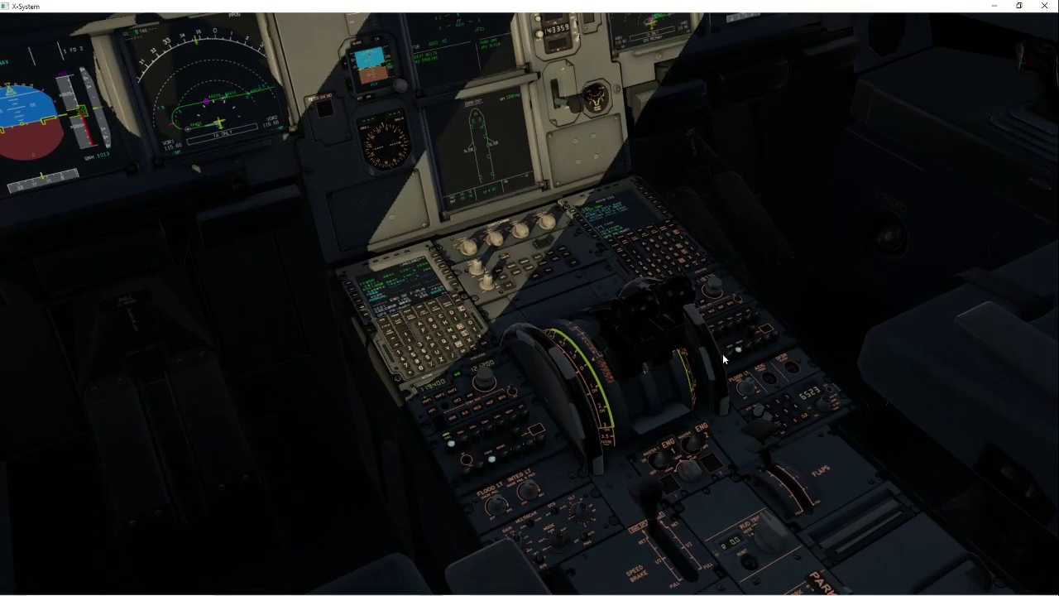
pyautogui.click(690, 470)
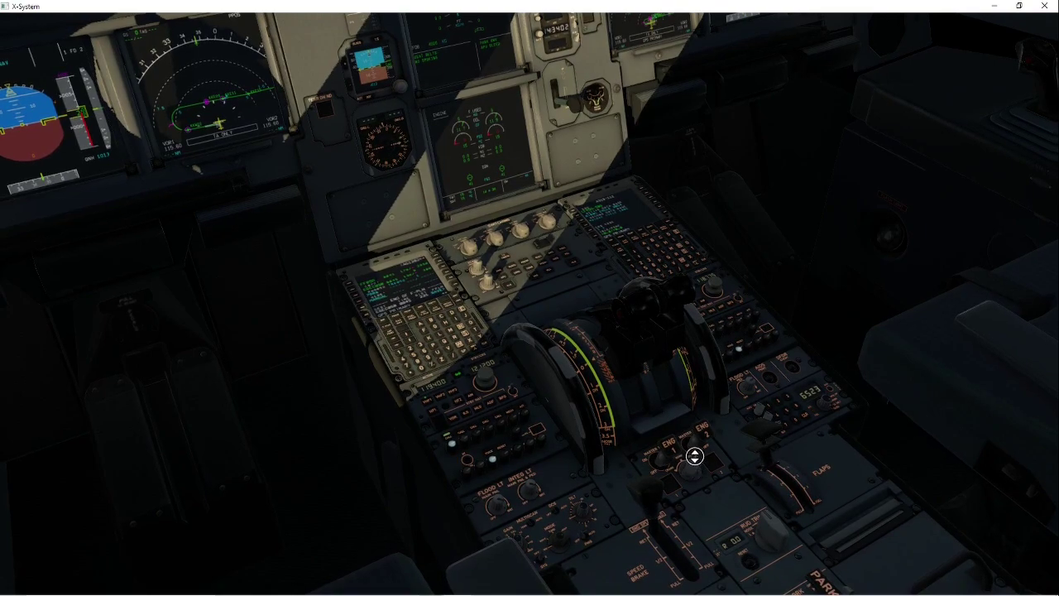
pyautogui.moveTo(705, 508); pyautogui.dragTo(694, 324)
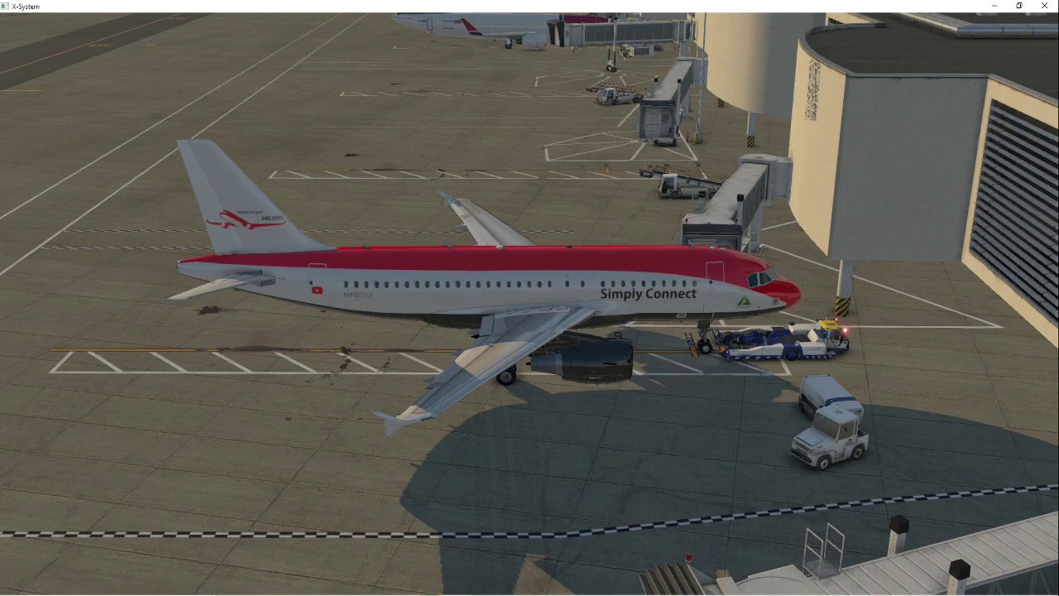
# Retract the jetway from the aircraft using SAM's Airport Operation System, and close its window.
pyautogui.moveTo(156, 19)
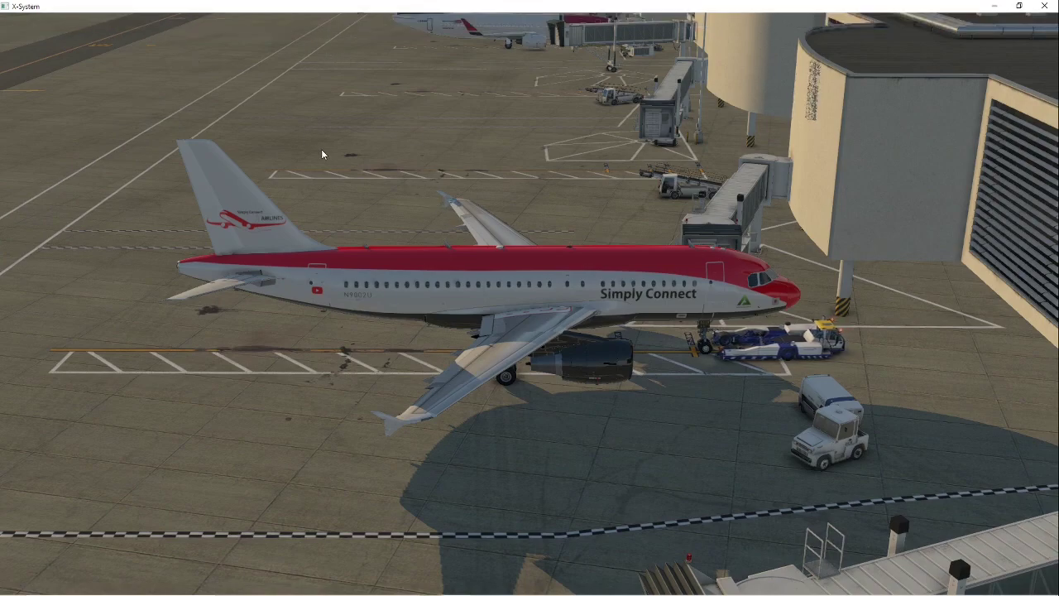
pyautogui.click(153, 21)
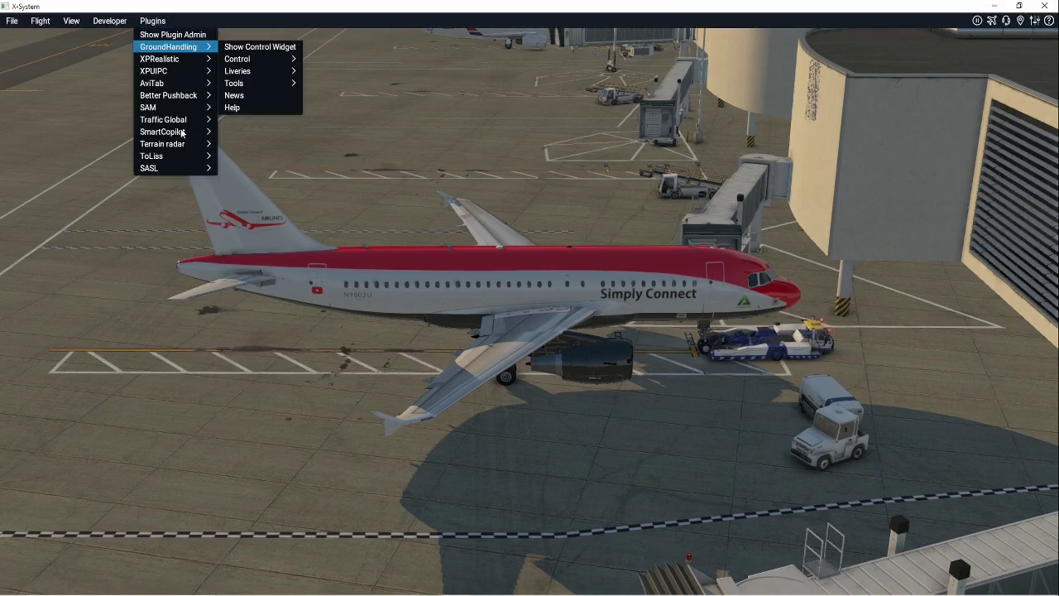
pyautogui.moveTo(185, 122)
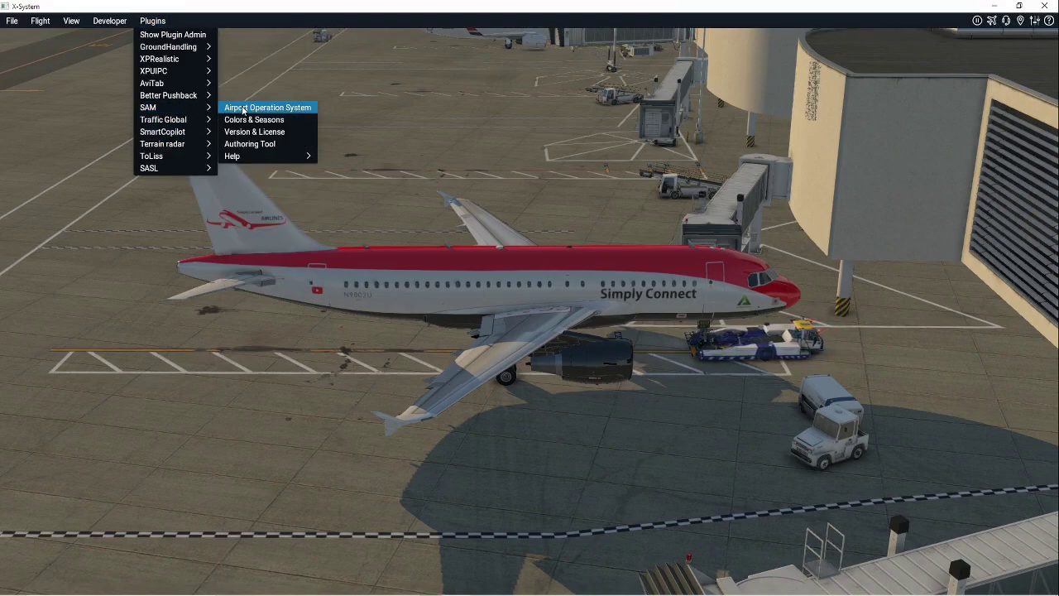
pyautogui.click(246, 110)
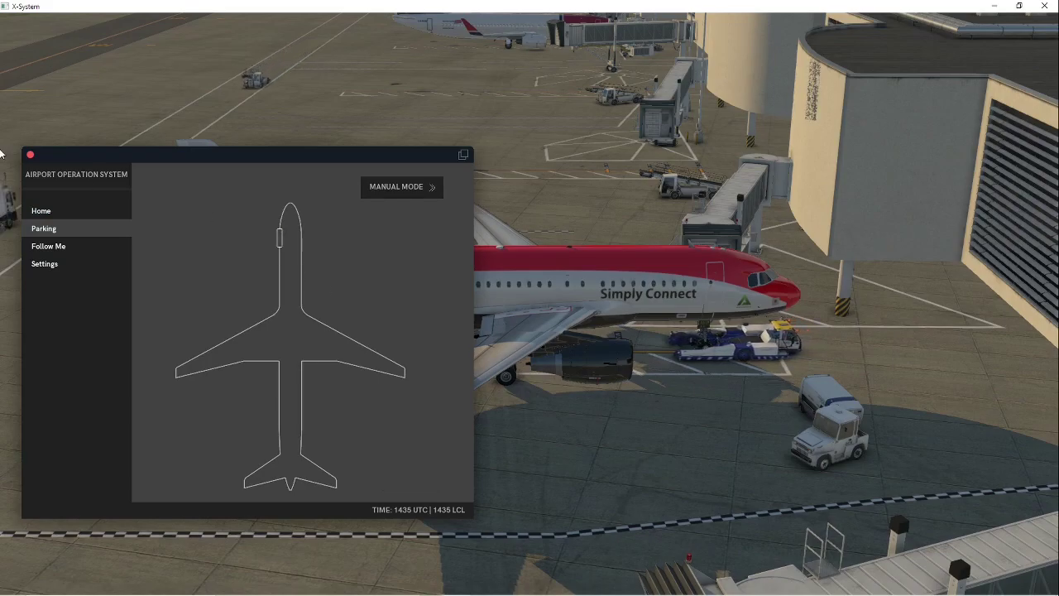
pyautogui.click(30, 155)
# Examine the retracting jetway and the pushback tug from all around the aircraft in the exterior view.
pyautogui.moveTo(268, 172); pyautogui.dragTo(616, 259)
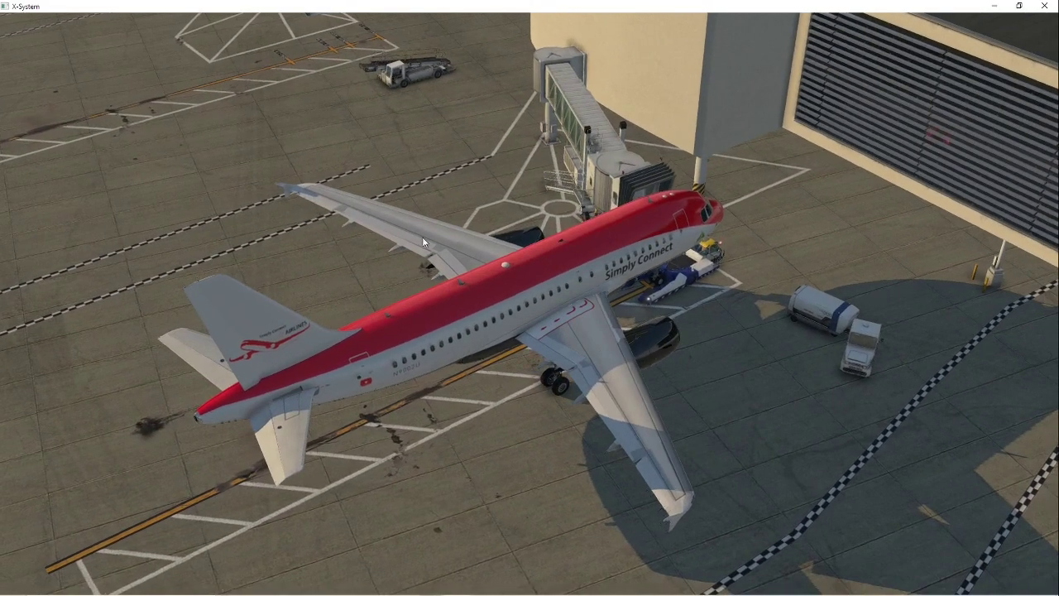
pyautogui.moveTo(445, 248); pyautogui.dragTo(612, 261)
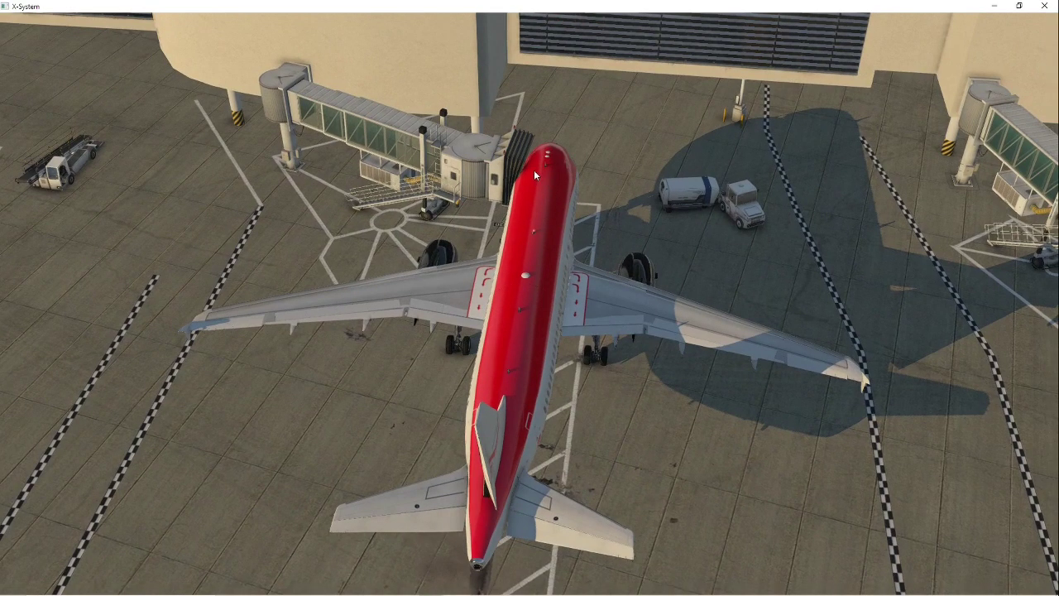
pyautogui.moveTo(533, 170); pyautogui.dragTo(581, 157)
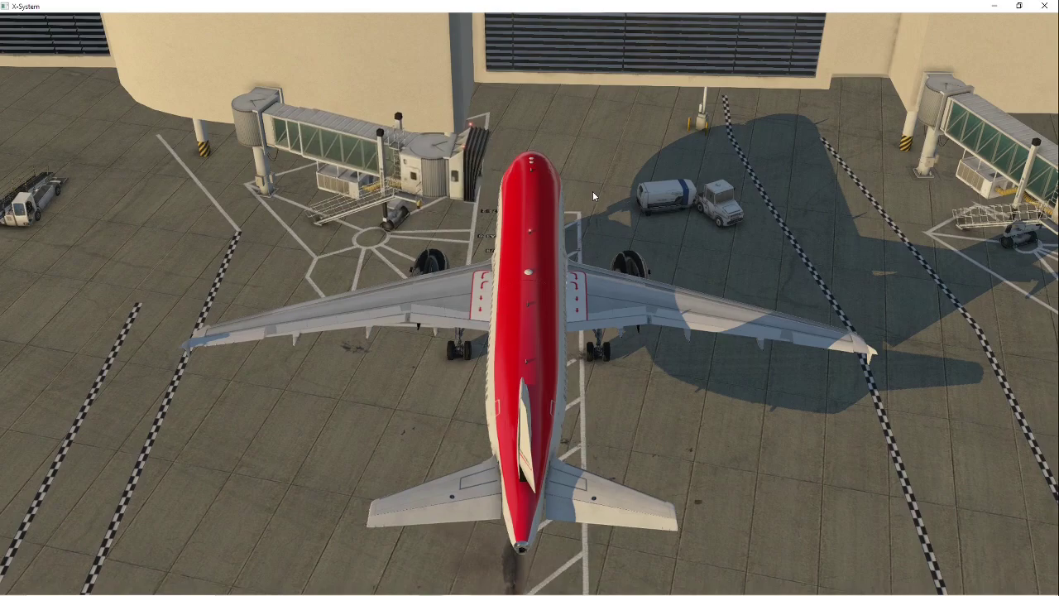
pyautogui.moveTo(592, 191); pyautogui.dragTo(593, 155)
pyautogui.moveTo(576, 210); pyautogui.dragTo(629, 289)
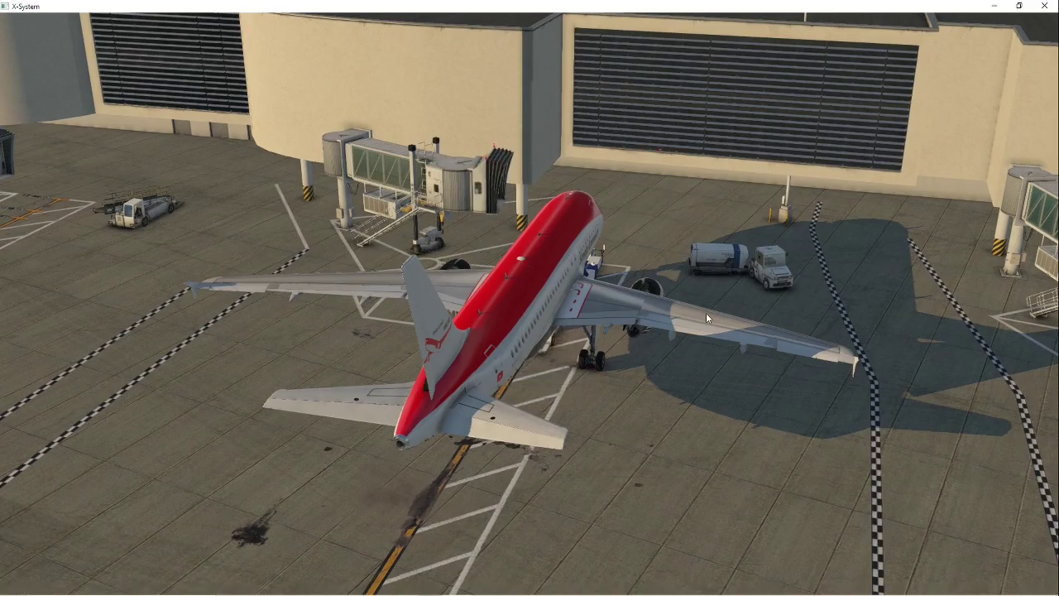
pyautogui.moveTo(706, 313); pyautogui.dragTo(421, 323)
pyautogui.moveTo(740, 334); pyautogui.dragTo(489, 314)
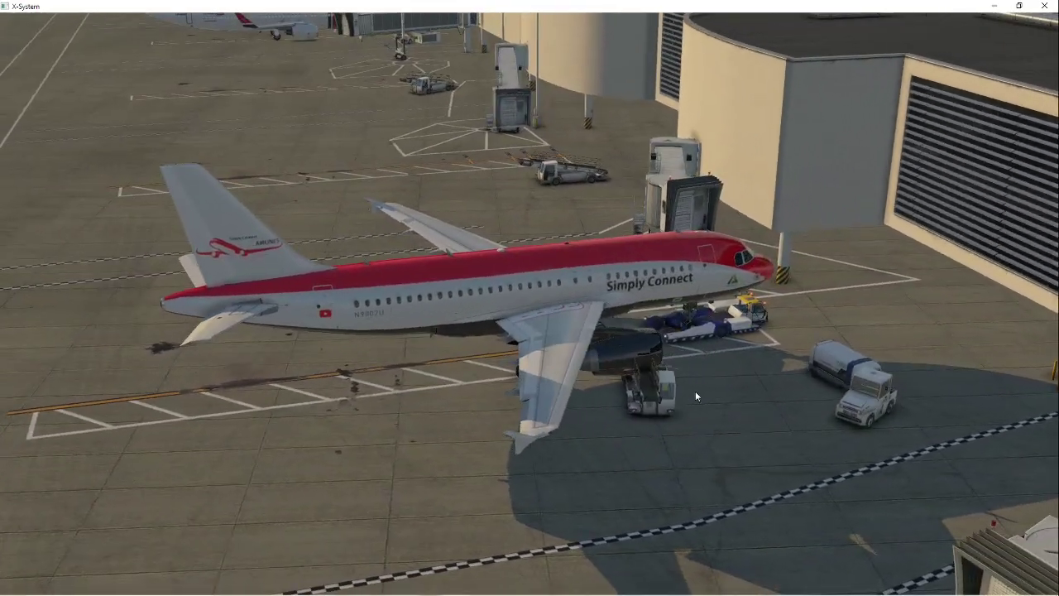
pyautogui.moveTo(692, 387); pyautogui.dragTo(488, 337)
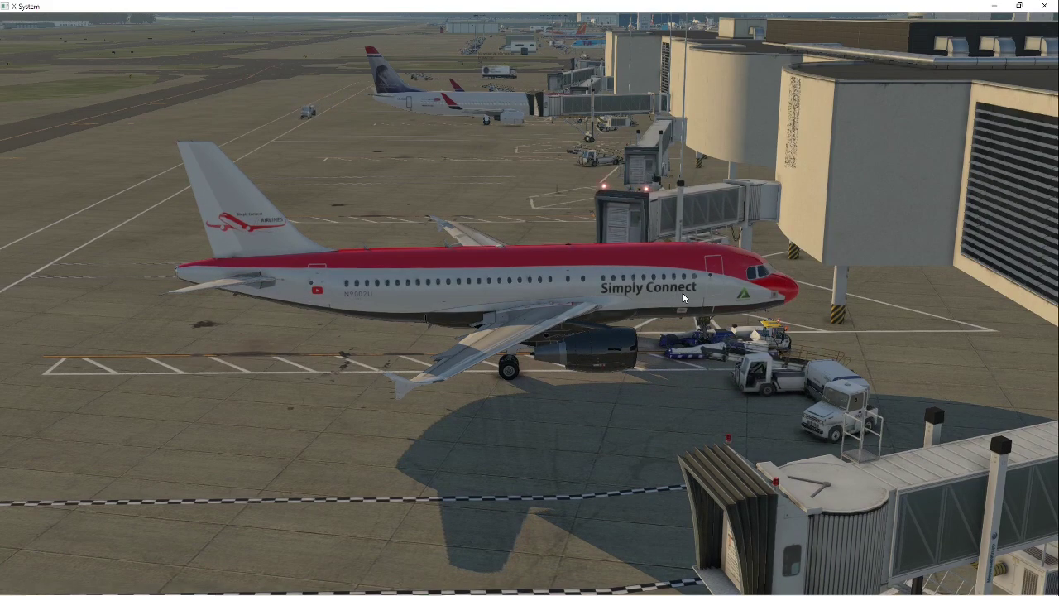
# Return to the cockpit and release the parking brake on the centre pedestal for the pushback.
pyautogui.hotkey('shift', '9')
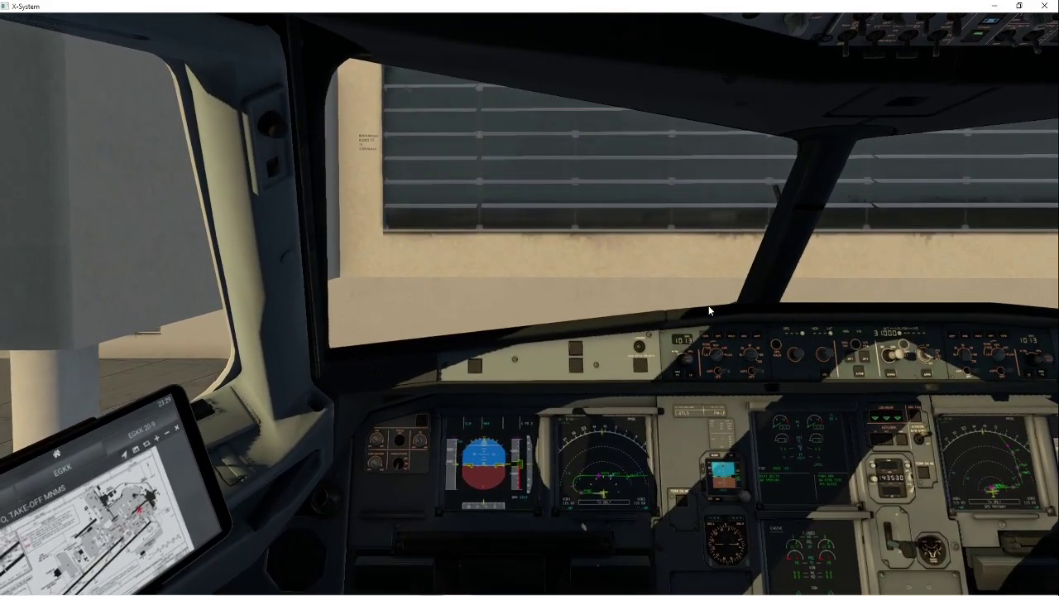
pyautogui.moveTo(708, 305); pyautogui.dragTo(776, 439)
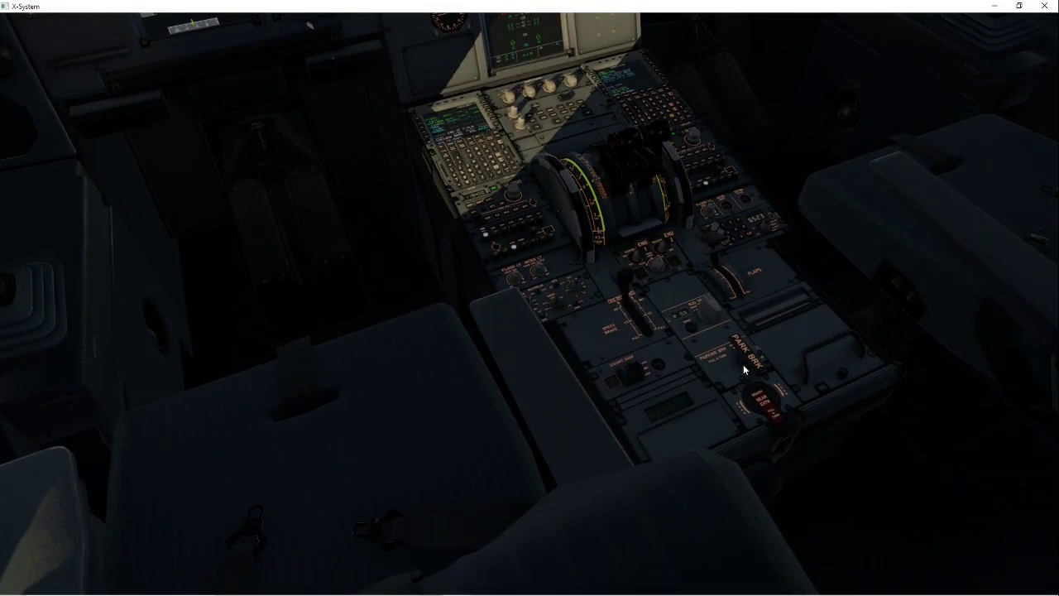
pyautogui.moveTo(715, 357); pyautogui.dragTo(703, 430)
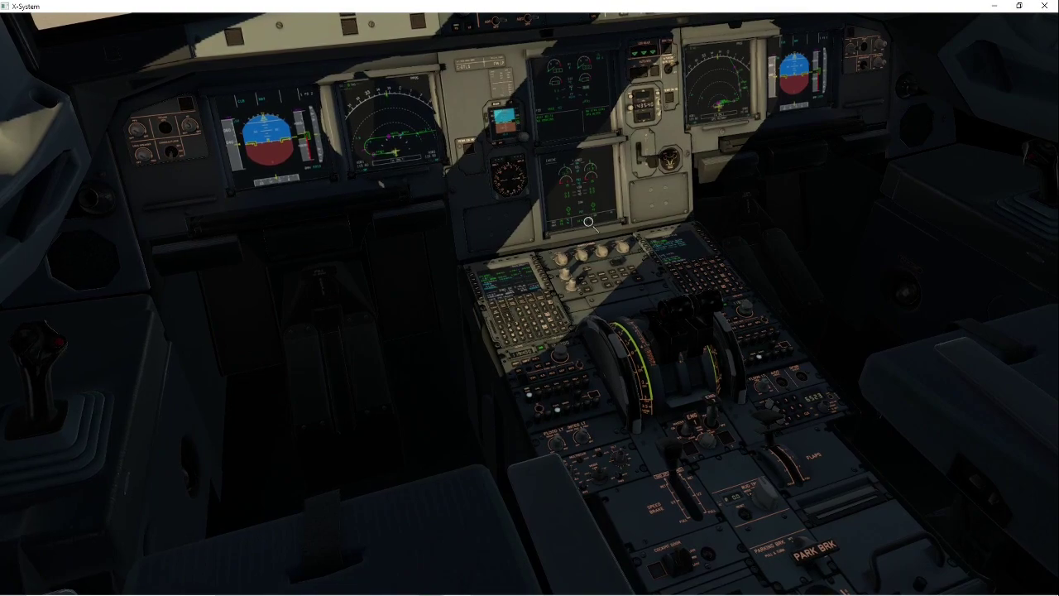
pyautogui.moveTo(588, 222); pyautogui.dragTo(601, 190)
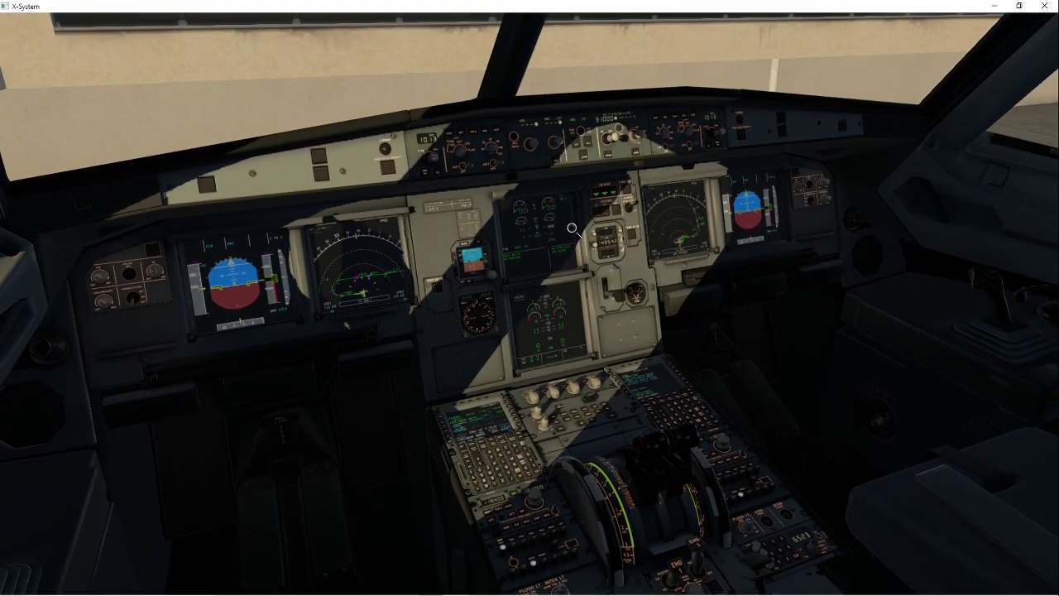
# Monitor the engine start parameters on the upper and lower ECAM displays during the pushback.
pyautogui.scroll(10, 571, 228)
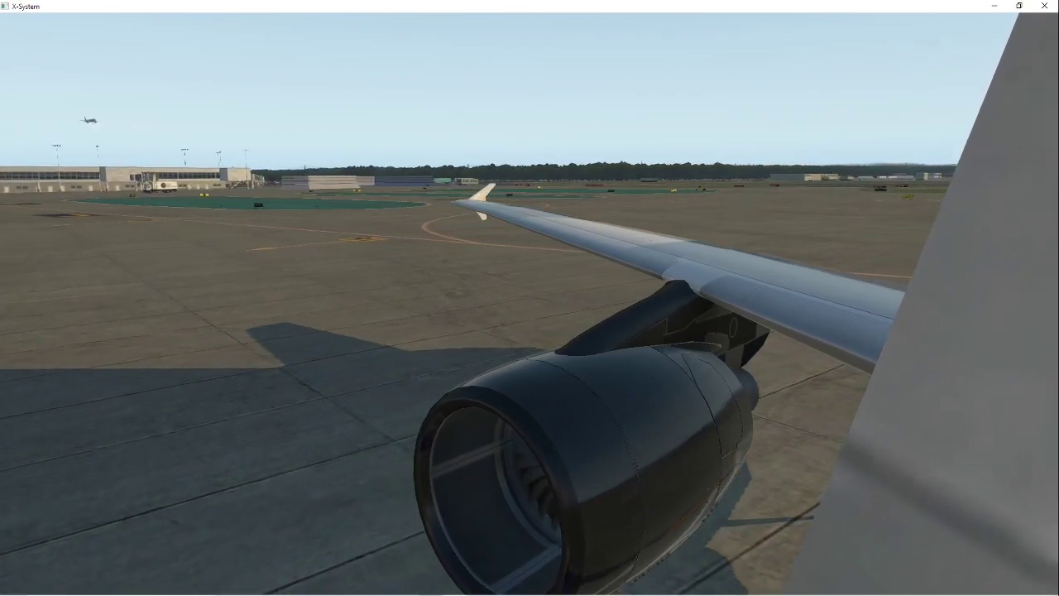
pyautogui.press('KP_0')
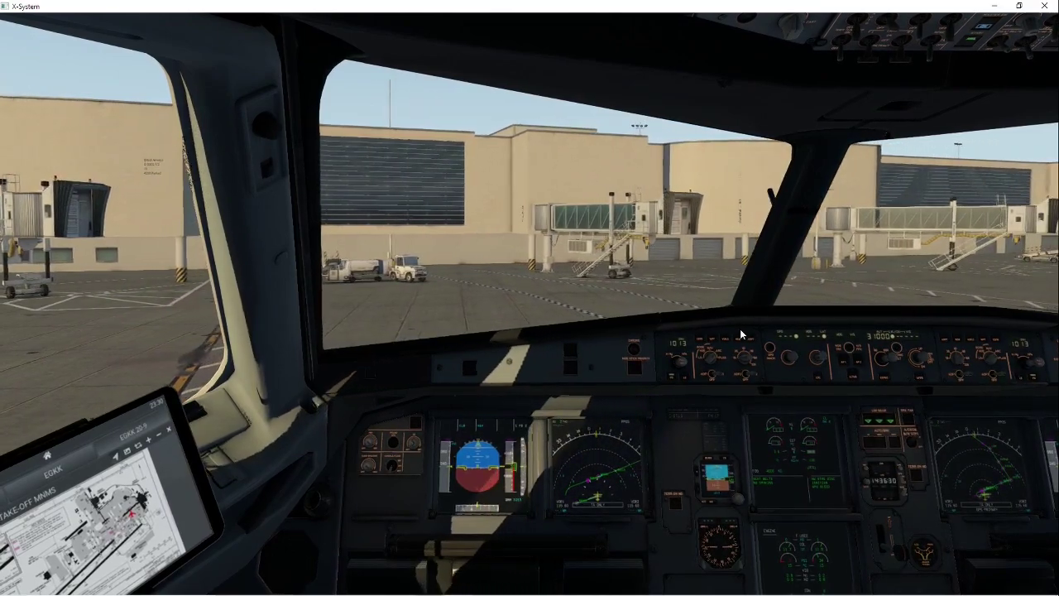
pyautogui.moveTo(690, 343); pyautogui.dragTo(689, 374)
pyautogui.scroll(5, 668, 367)
pyautogui.scroll(1, 680, 369)
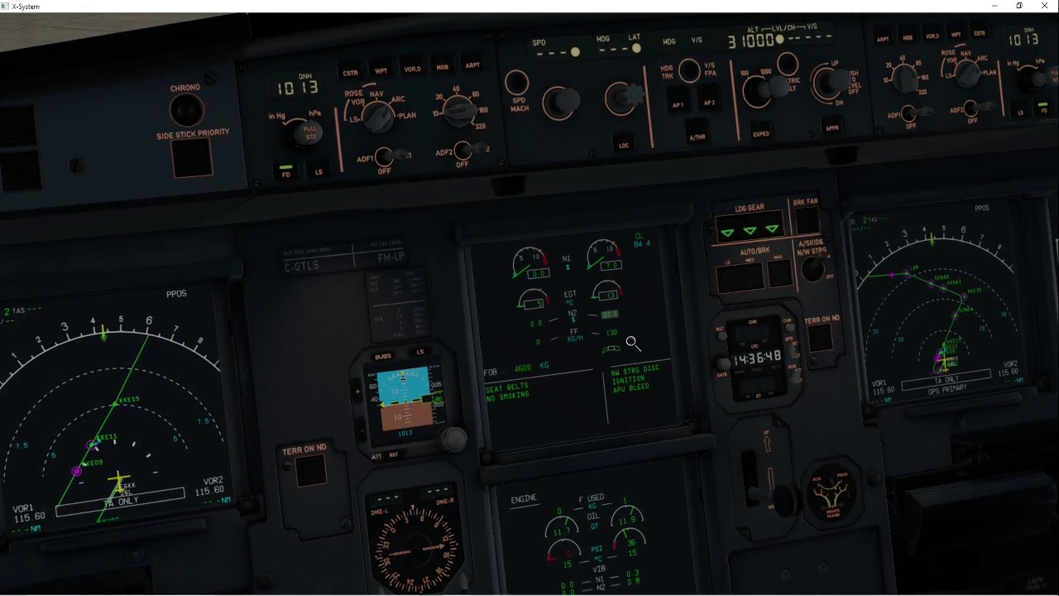
pyautogui.scroll(-5, 630, 341)
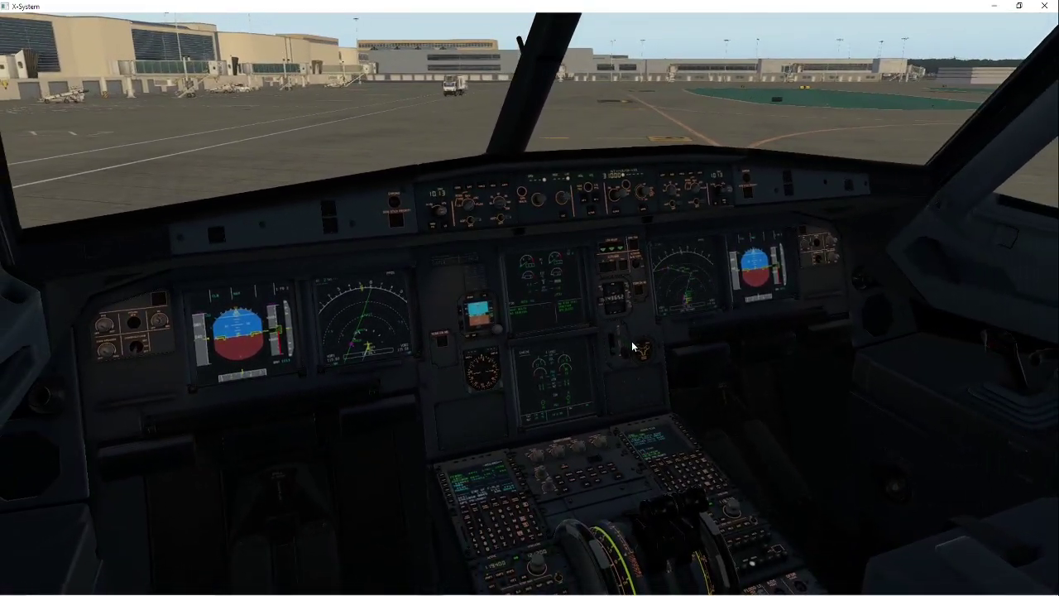
pyautogui.moveTo(632, 342)
pyautogui.mouseDown()
pyautogui.moveTo(289, 315)
pyautogui.moveTo(560, 336)
pyautogui.moveTo(634, 272)
pyautogui.moveTo(615, 343)
pyautogui.mouseUp()
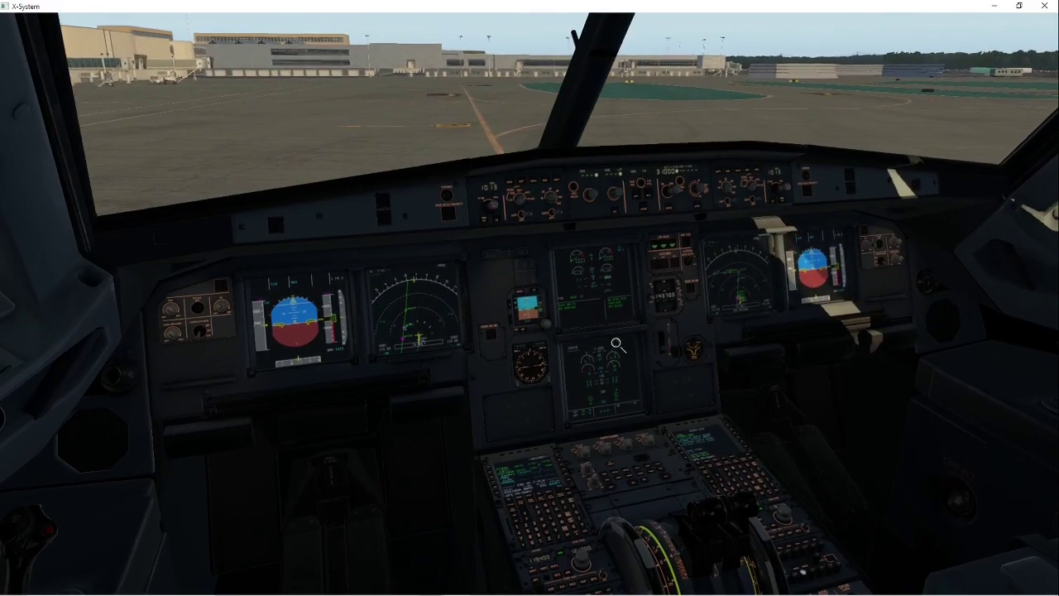
pyautogui.scroll(2, 614, 344)
pyautogui.scroll(3, 614, 343)
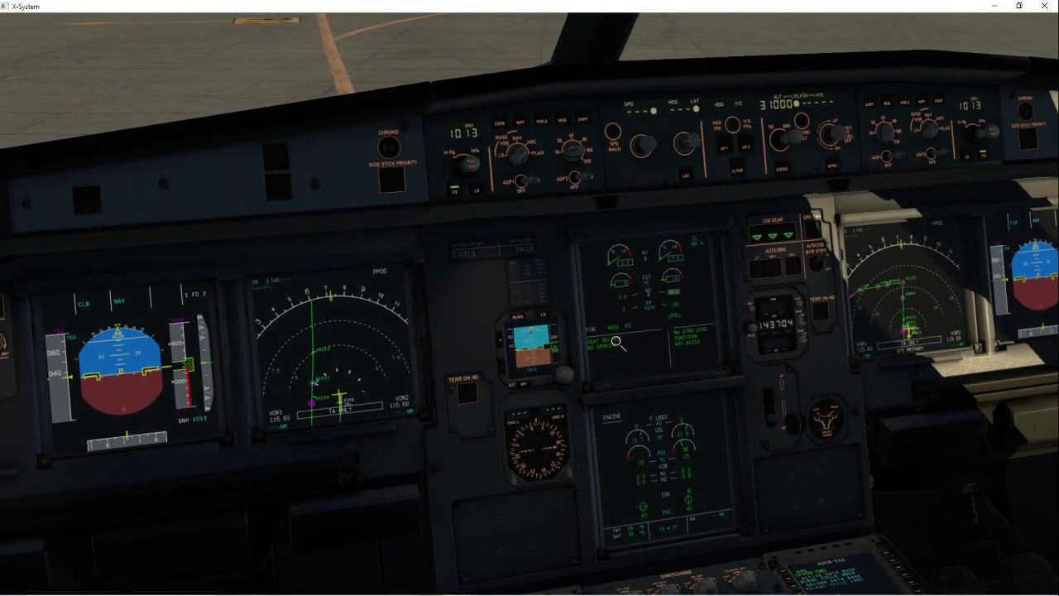
# Extend the flaps with the lever on the centre pedestal and check them from the wing view.
pyautogui.moveTo(615, 343); pyautogui.dragTo(653, 416)
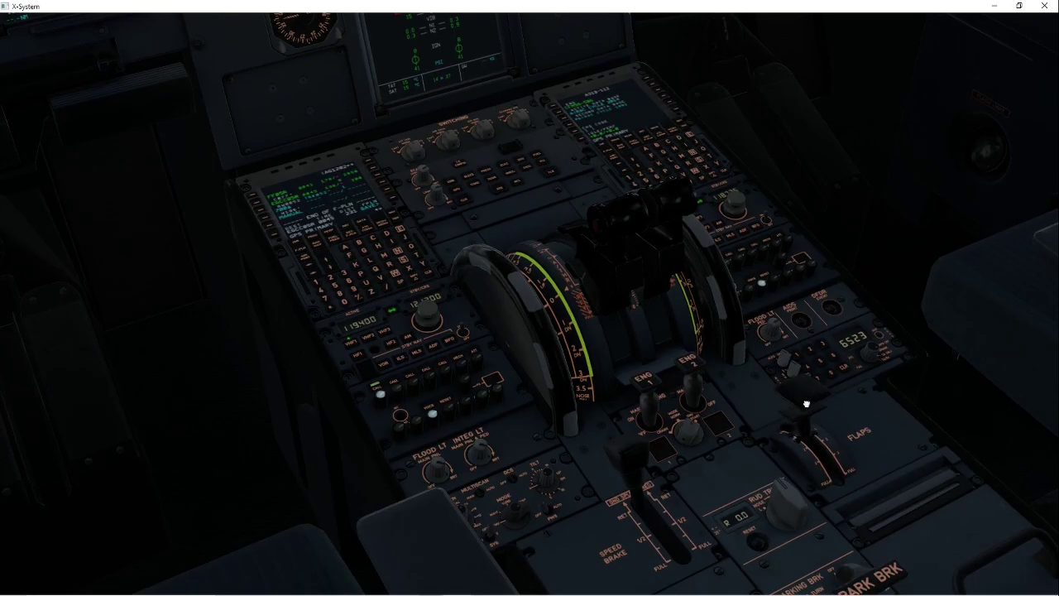
pyautogui.press('KP_1')
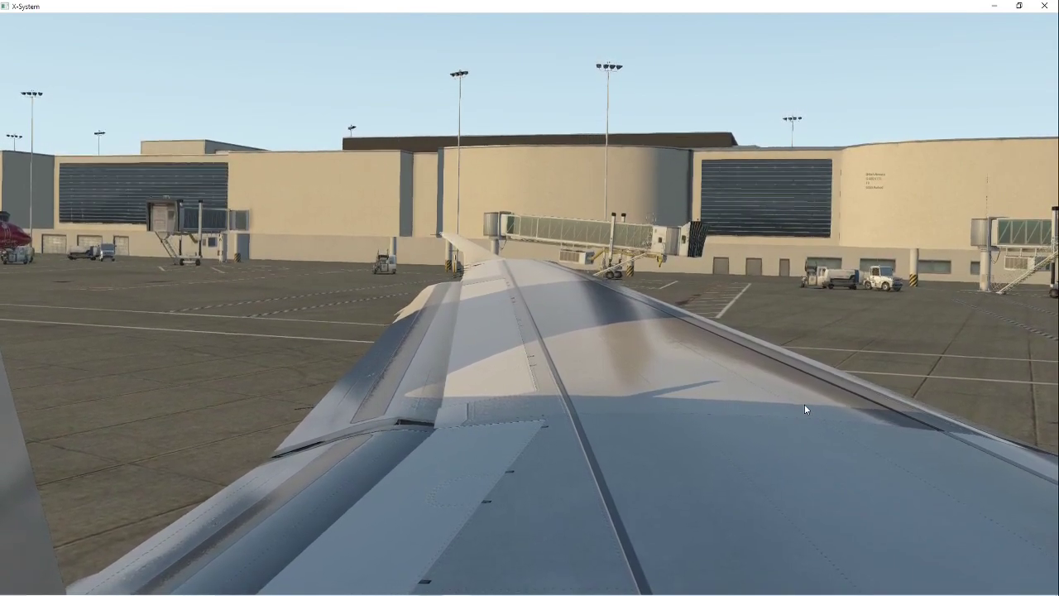
pyautogui.press('KP_0')
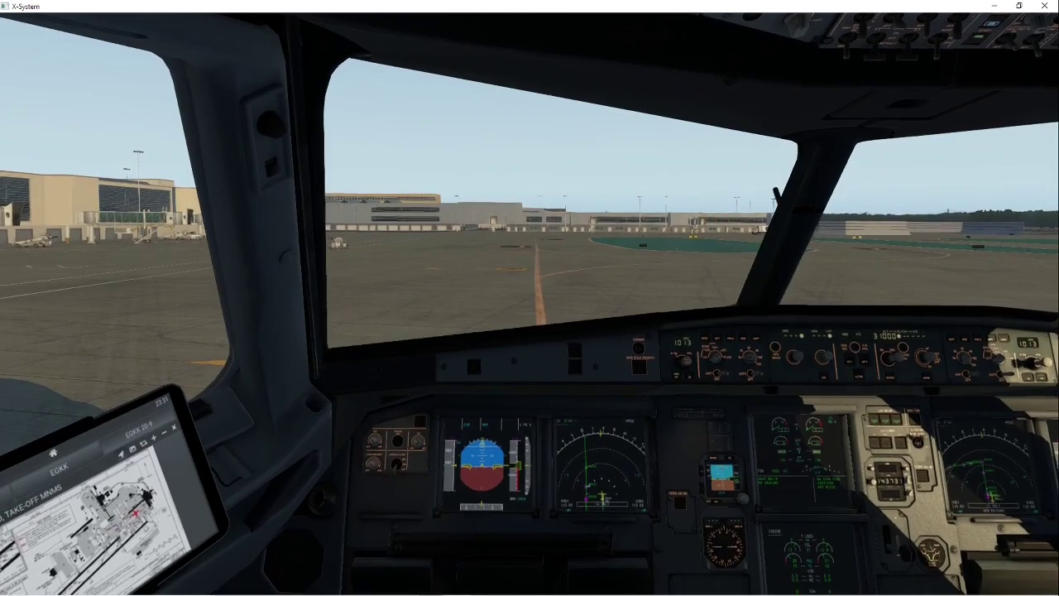
# Set the parking brake on the centre pedestal and check the ECAM displays.
pyautogui.moveTo(810, 404); pyautogui.dragTo(878, 433)
pyautogui.scroll(5, 839, 412)
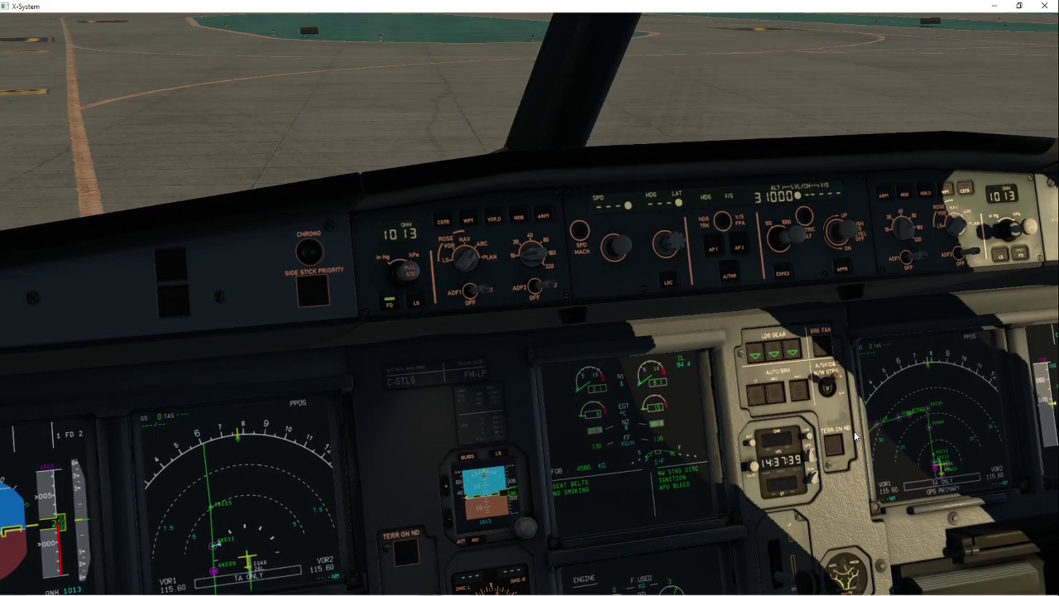
pyautogui.moveTo(855, 436); pyautogui.dragTo(891, 547)
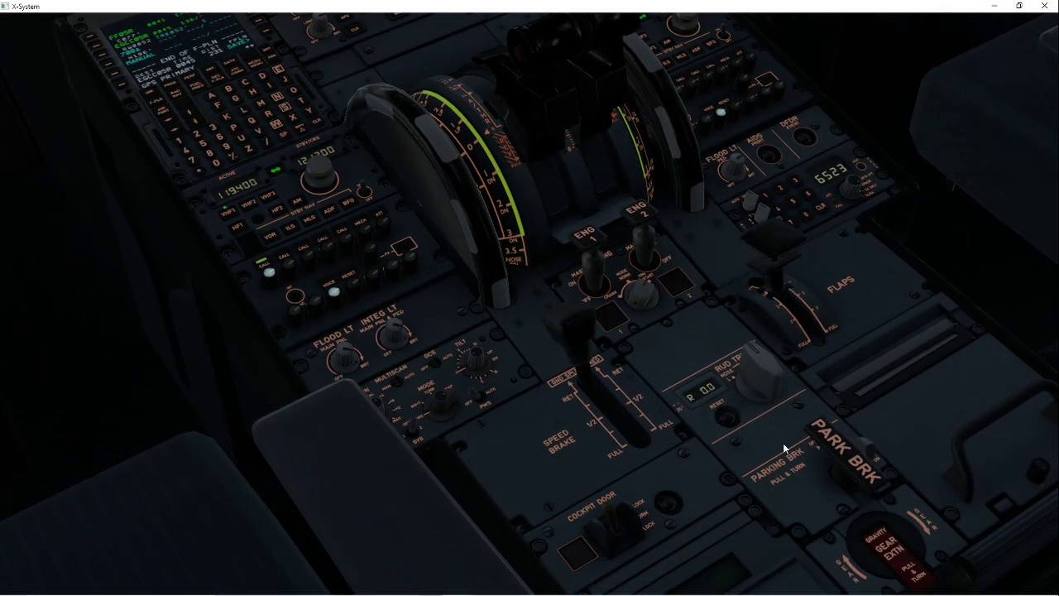
pyautogui.moveTo(780, 446); pyautogui.dragTo(672, 414)
pyautogui.scroll(-3, 700, 358)
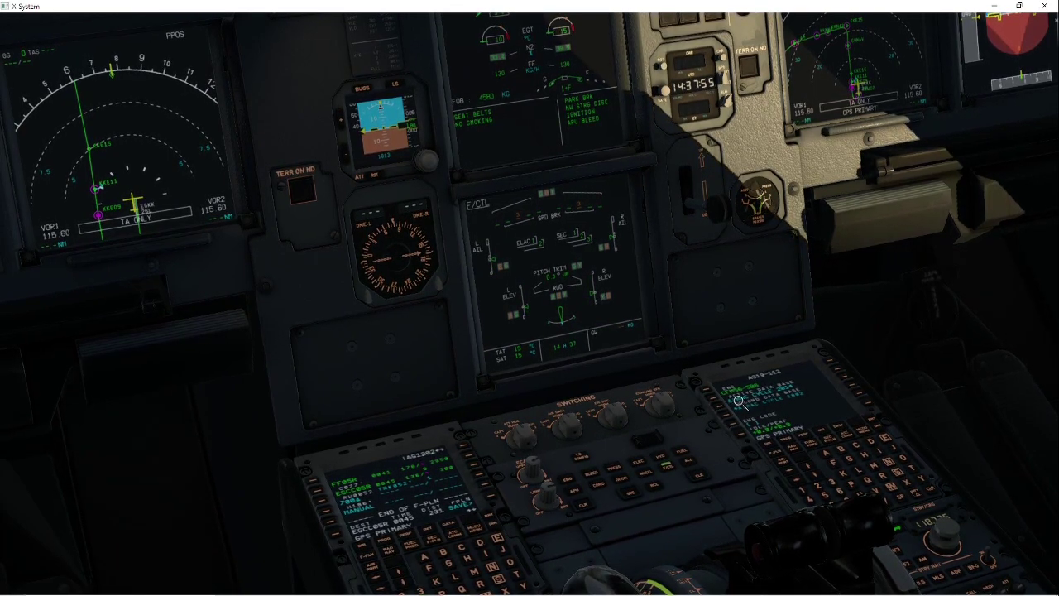
pyautogui.scroll(-4, 667, 422)
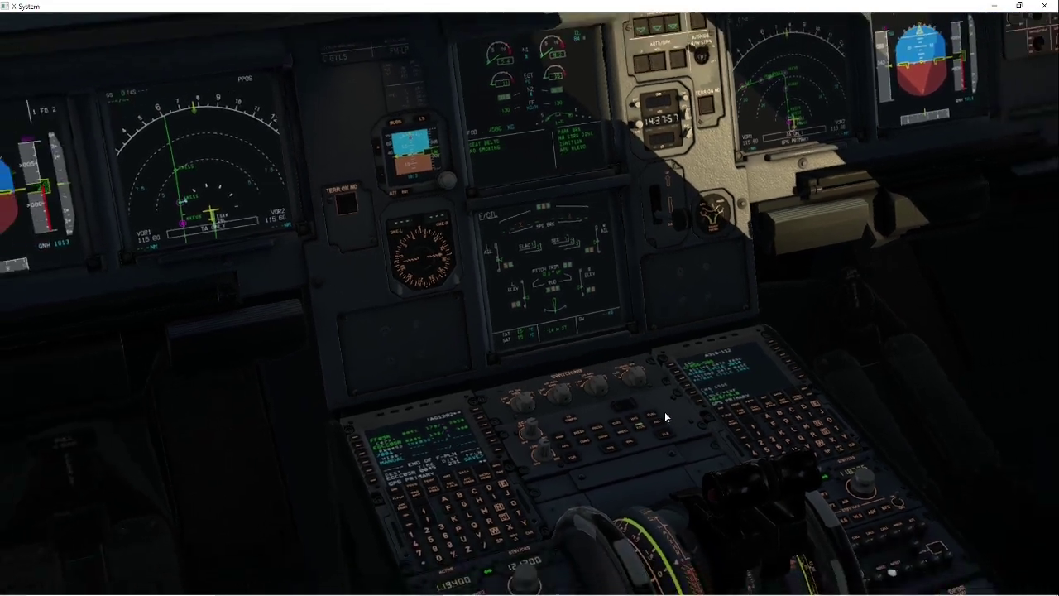
# Disconnect the pushback tug with hand signals and return to the forward cockpit view.
pyautogui.moveTo(655, 398); pyautogui.dragTo(647, 359)
pyautogui.scroll(3, 647, 359)
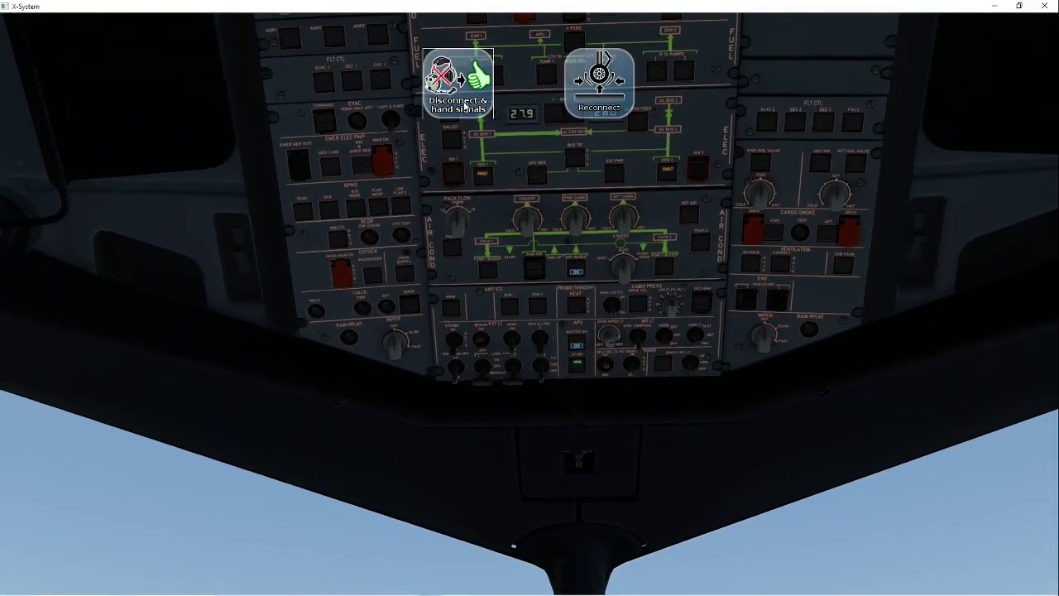
pyautogui.click(465, 107)
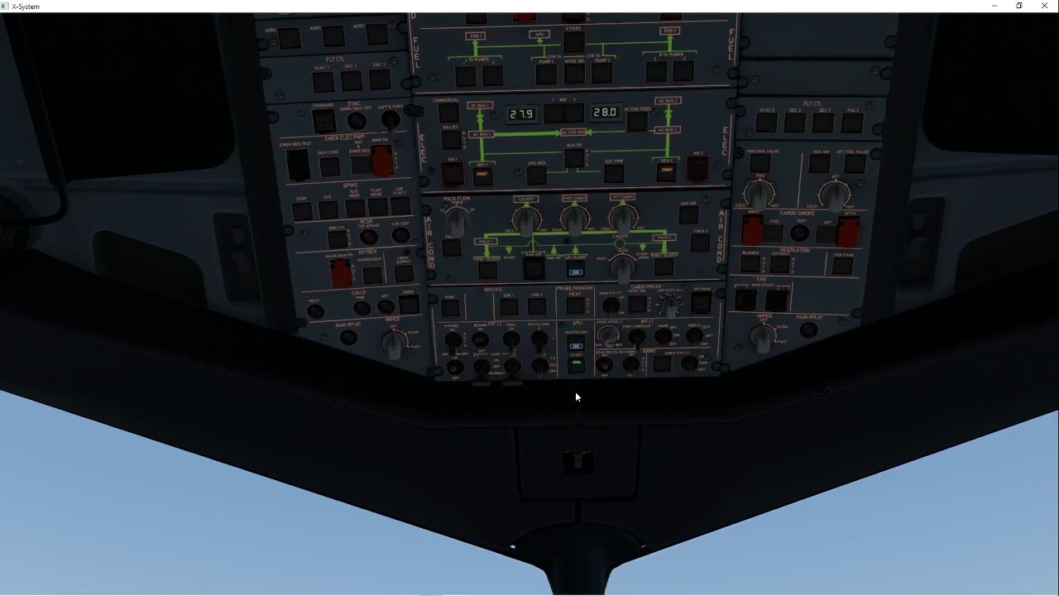
pyautogui.press('w')
pyautogui.press('w')
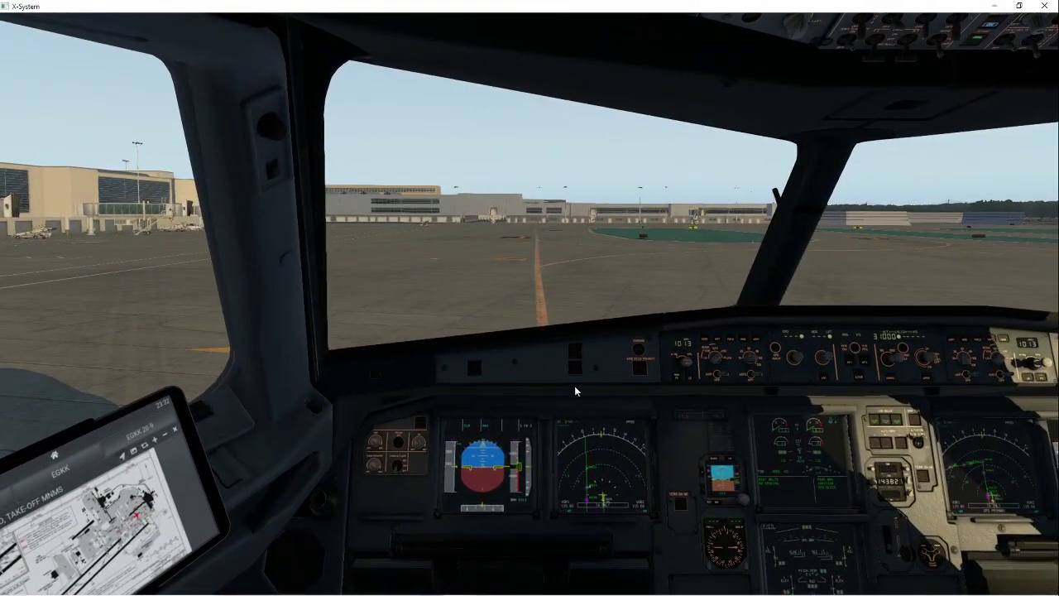
# Check the ECAM memos, watch the tug detach and drive away from outside the aircraft, and return to the cockpit.
pyautogui.moveTo(575, 388); pyautogui.dragTo(618, 402)
pyautogui.scroll(5, 618, 392)
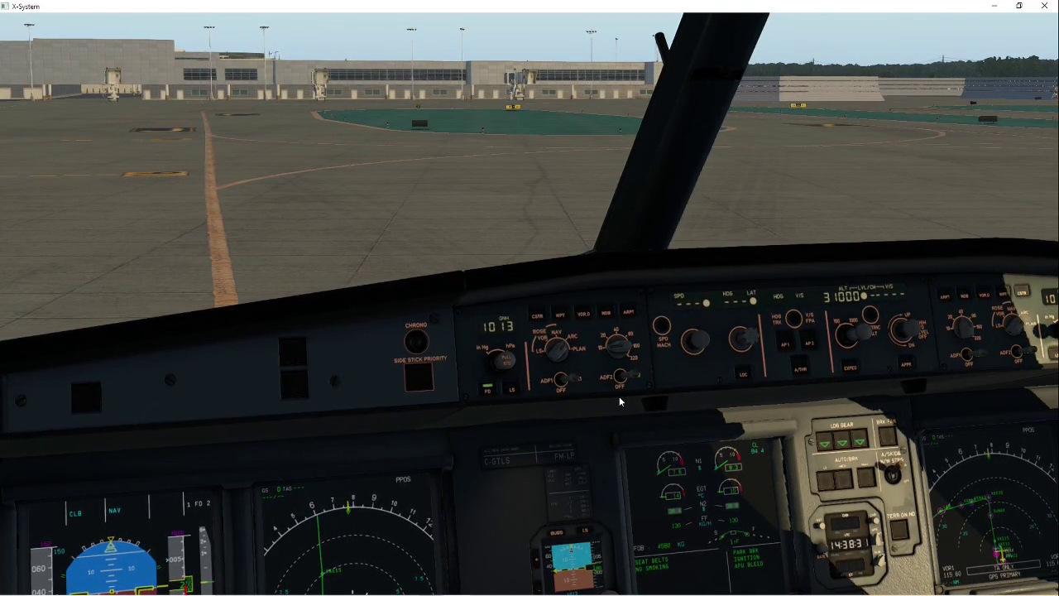
pyautogui.press('KP_4')
pyautogui.hotkey('shift', '4')
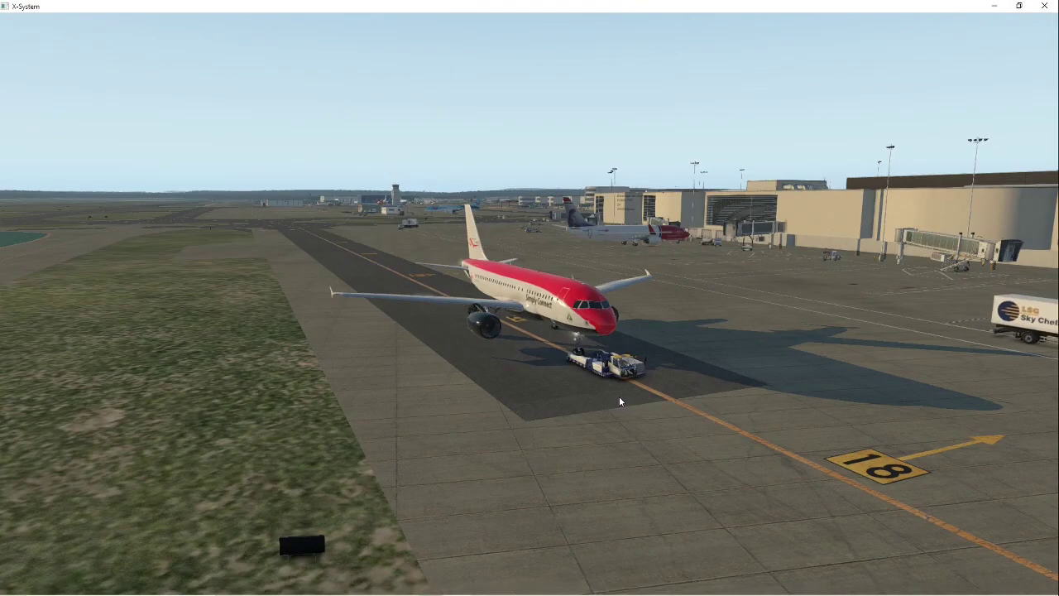
pyautogui.moveTo(757, 292); pyautogui.dragTo(523, 273)
pyautogui.scroll(3, 558, 322)
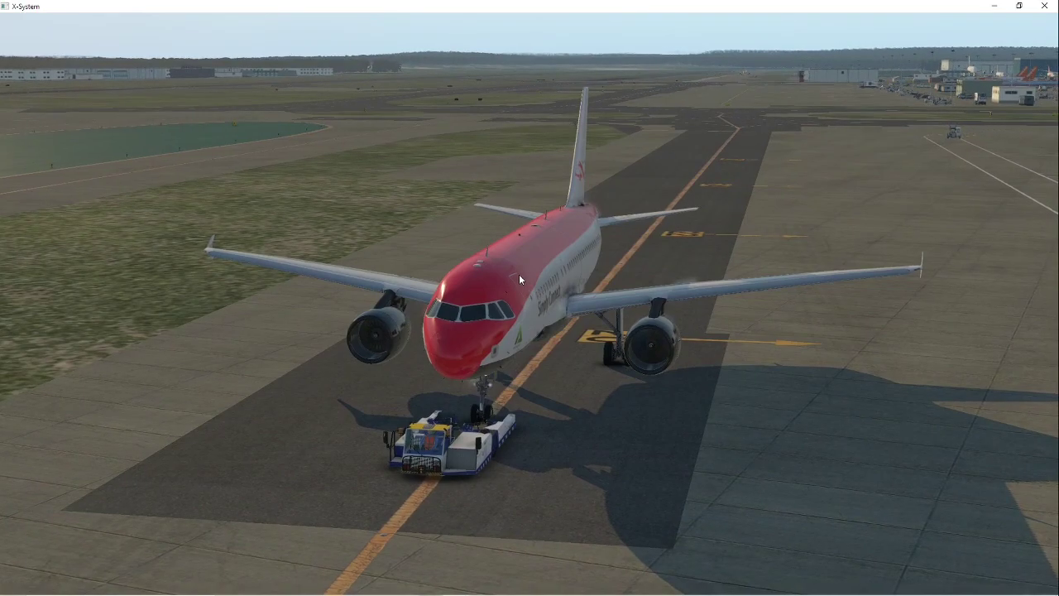
pyautogui.scroll(-4, 519, 279)
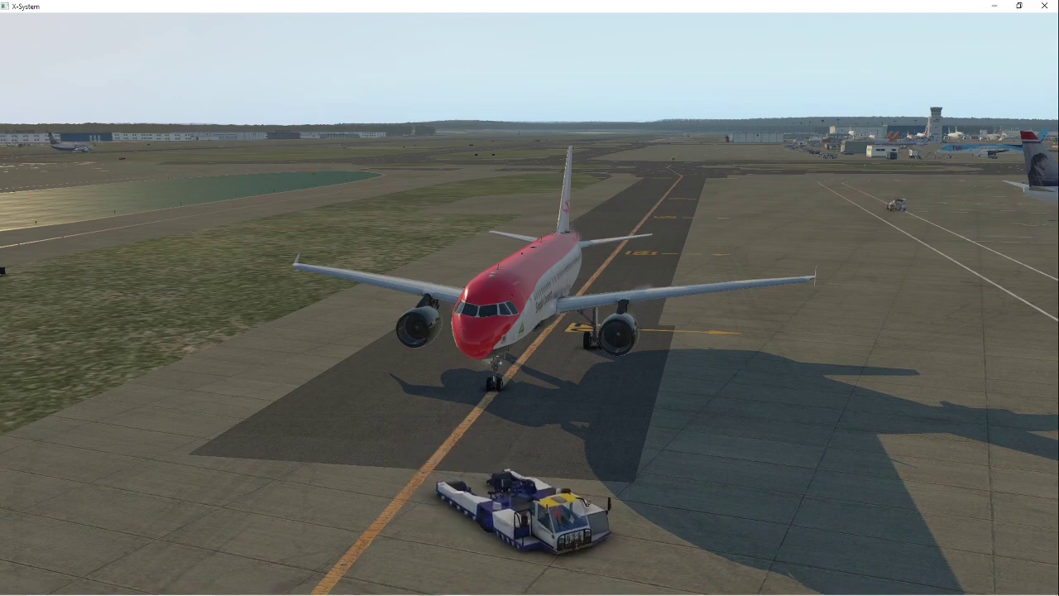
pyautogui.hotkey('shift', '9')
pyautogui.press('KP_8')
pyautogui.press('KP_5')
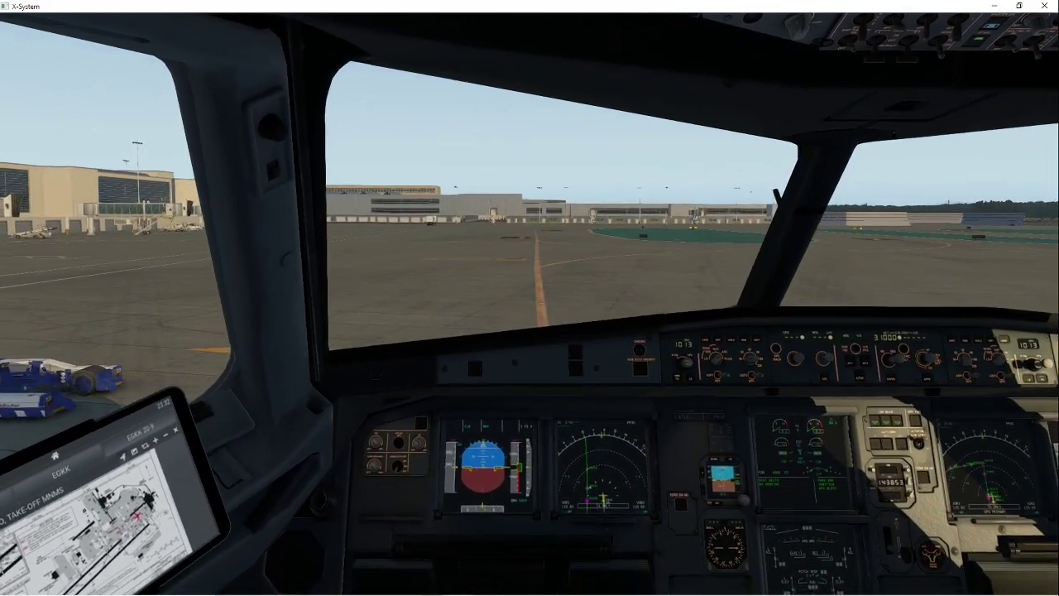
# Check the flight instruments, ECAM displays, centre pedestal controls and overhead switches for the pre-taxi setup.
pyautogui.press('KP_2')
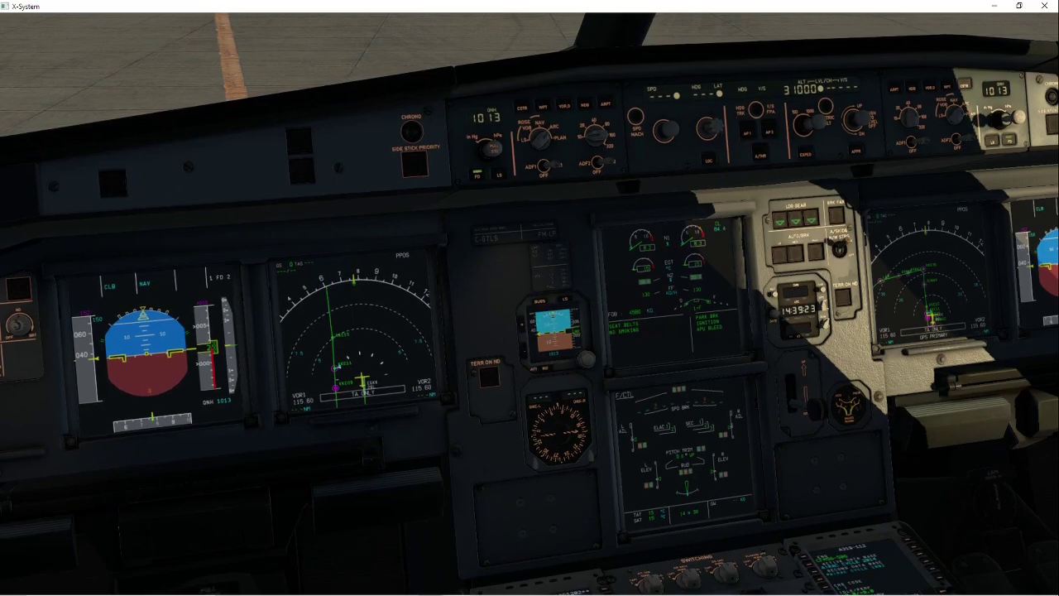
pyautogui.press('KP_2')
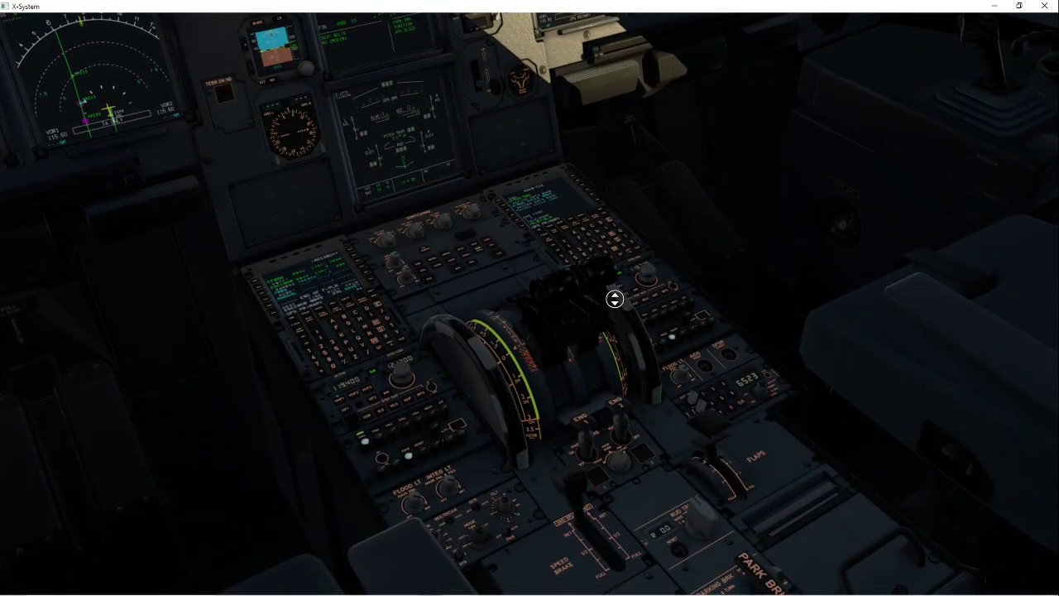
pyautogui.moveTo(646, 442); pyautogui.dragTo(662, 486)
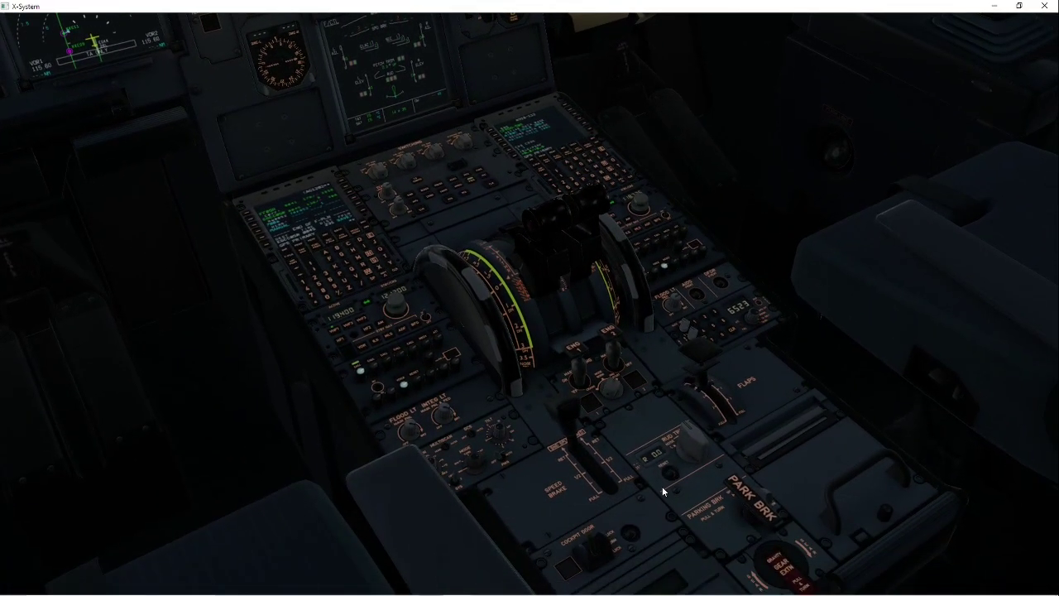
pyautogui.moveTo(643, 426); pyautogui.dragTo(641, 430)
pyautogui.moveTo(837, 553); pyautogui.dragTo(647, 164)
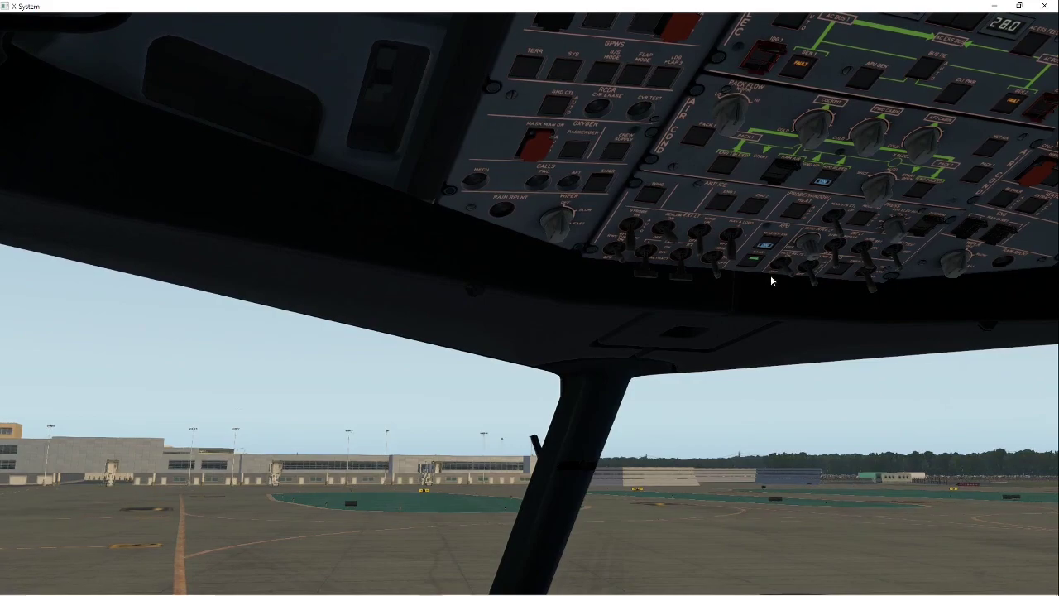
pyautogui.moveTo(754, 268); pyautogui.dragTo(742, 281)
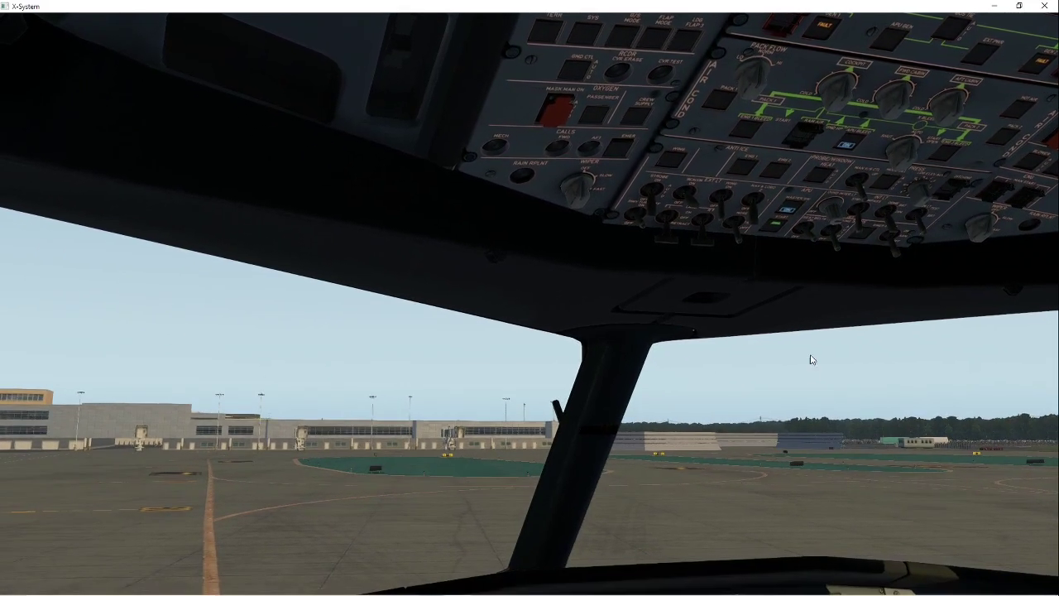
pyautogui.moveTo(819, 414); pyautogui.dragTo(761, 489)
pyautogui.moveTo(779, 372); pyautogui.dragTo(713, 468)
pyautogui.scroll(-3, 806, 383)
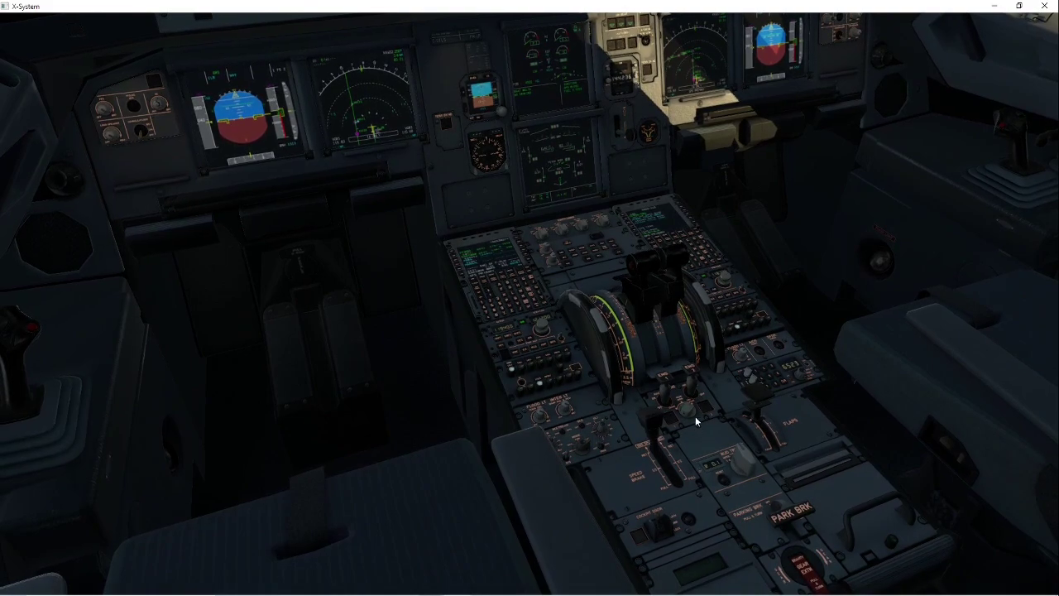
# Inspect the overhead panel's electrical, bleed air, APU and lighting sections, and return to the forward cockpit view.
pyautogui.press('KP_8')
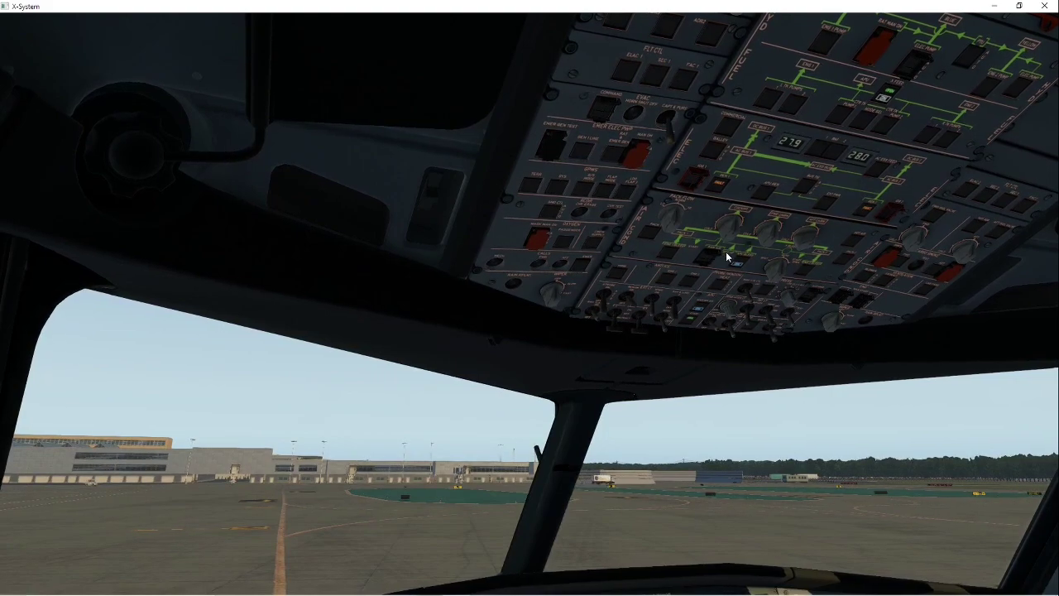
pyautogui.moveTo(797, 338); pyautogui.dragTo(832, 294)
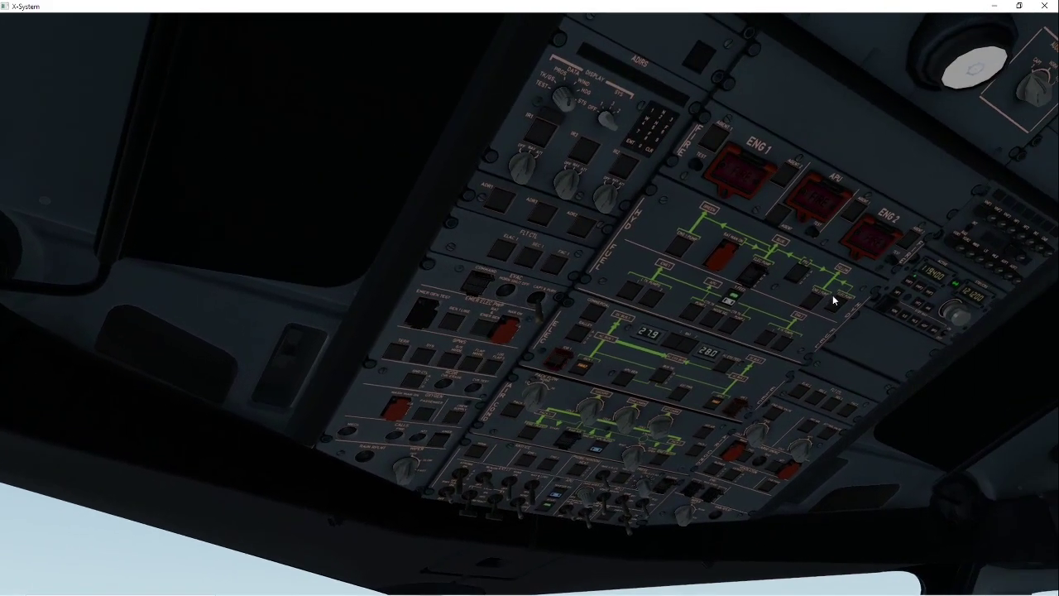
pyautogui.moveTo(476, 376)
pyautogui.mouseDown()
pyautogui.moveTo(437, 495)
pyautogui.moveTo(409, 517)
pyautogui.mouseUp()
pyautogui.moveTo(551, 419)
pyautogui.mouseDown()
pyautogui.moveTo(514, 441)
pyautogui.moveTo(508, 433)
pyautogui.mouseUp()
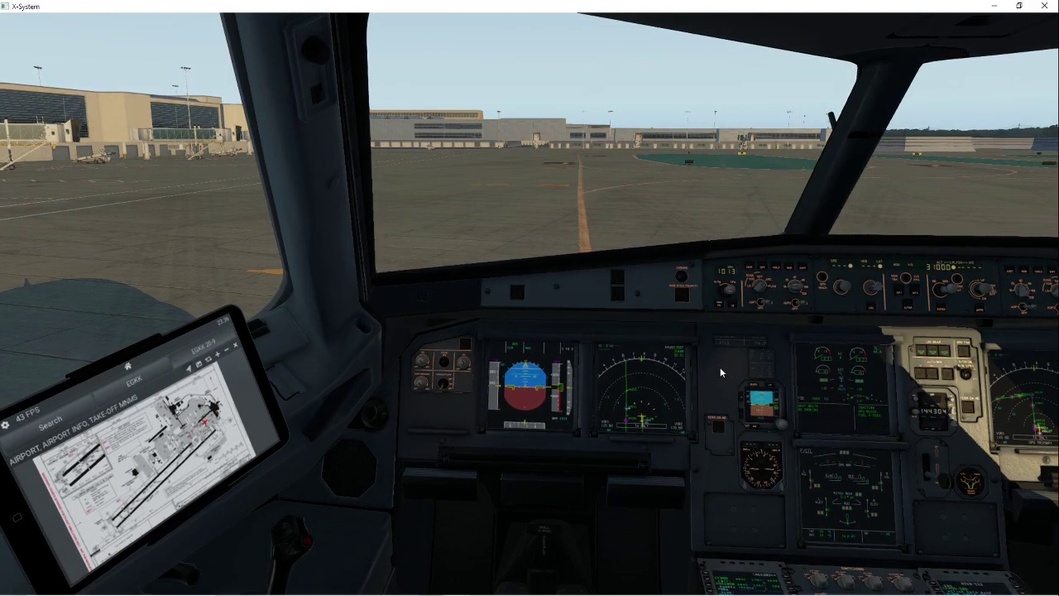
pyautogui.moveTo(720, 368); pyautogui.dragTo(731, 370)
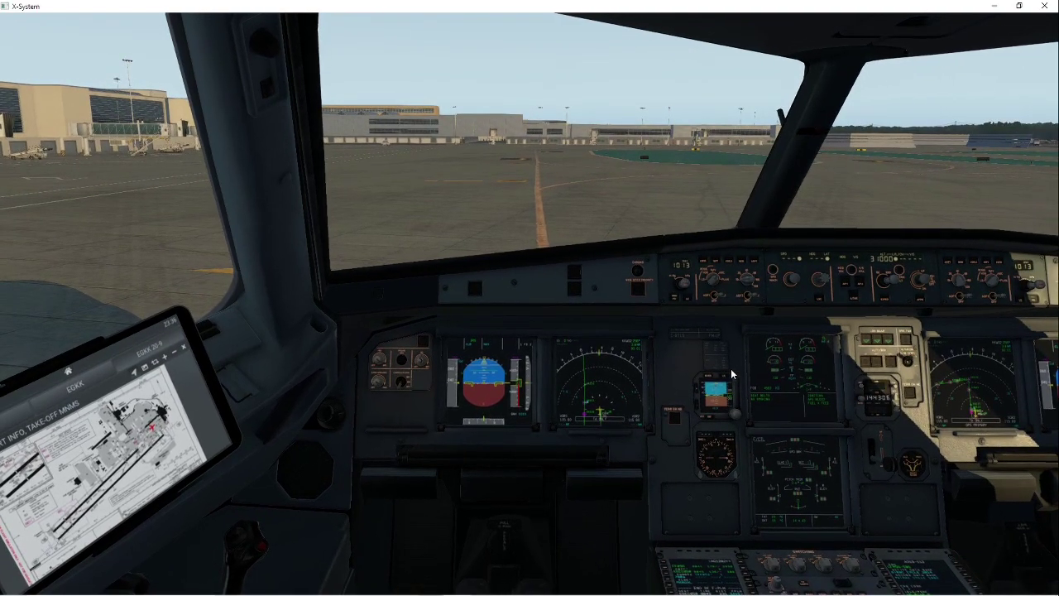